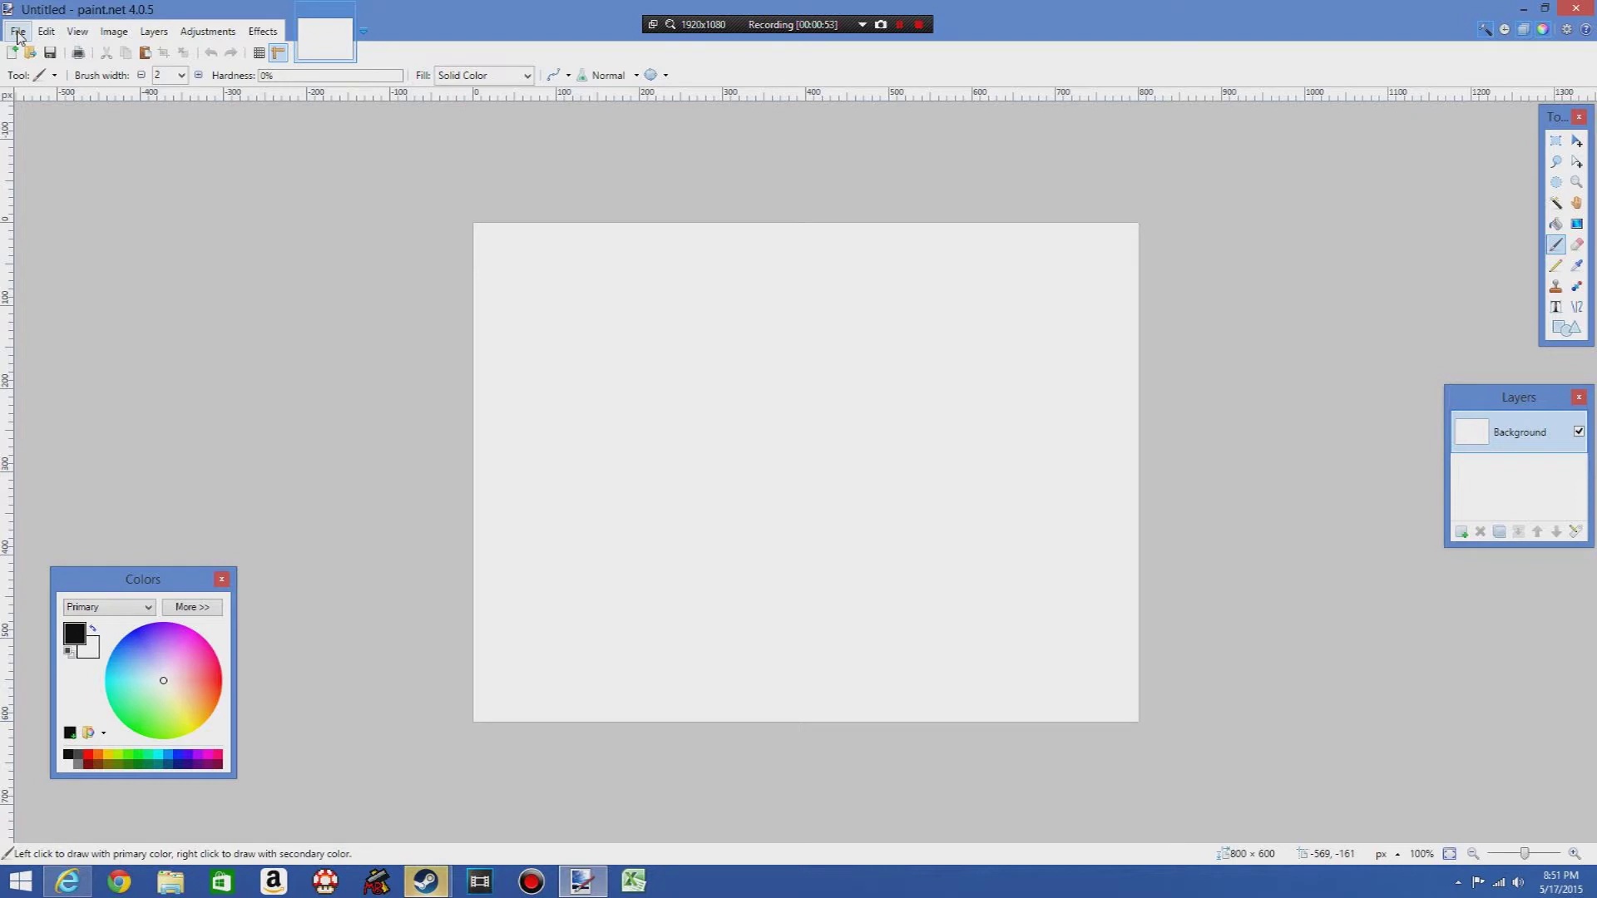
Step: Open mmm-mmx2frozeneye from Desktop > Super Mario Bros X > worlds > Metroid 2 > stage 3
{"action": "left_click", "coordinate": [18, 33]}
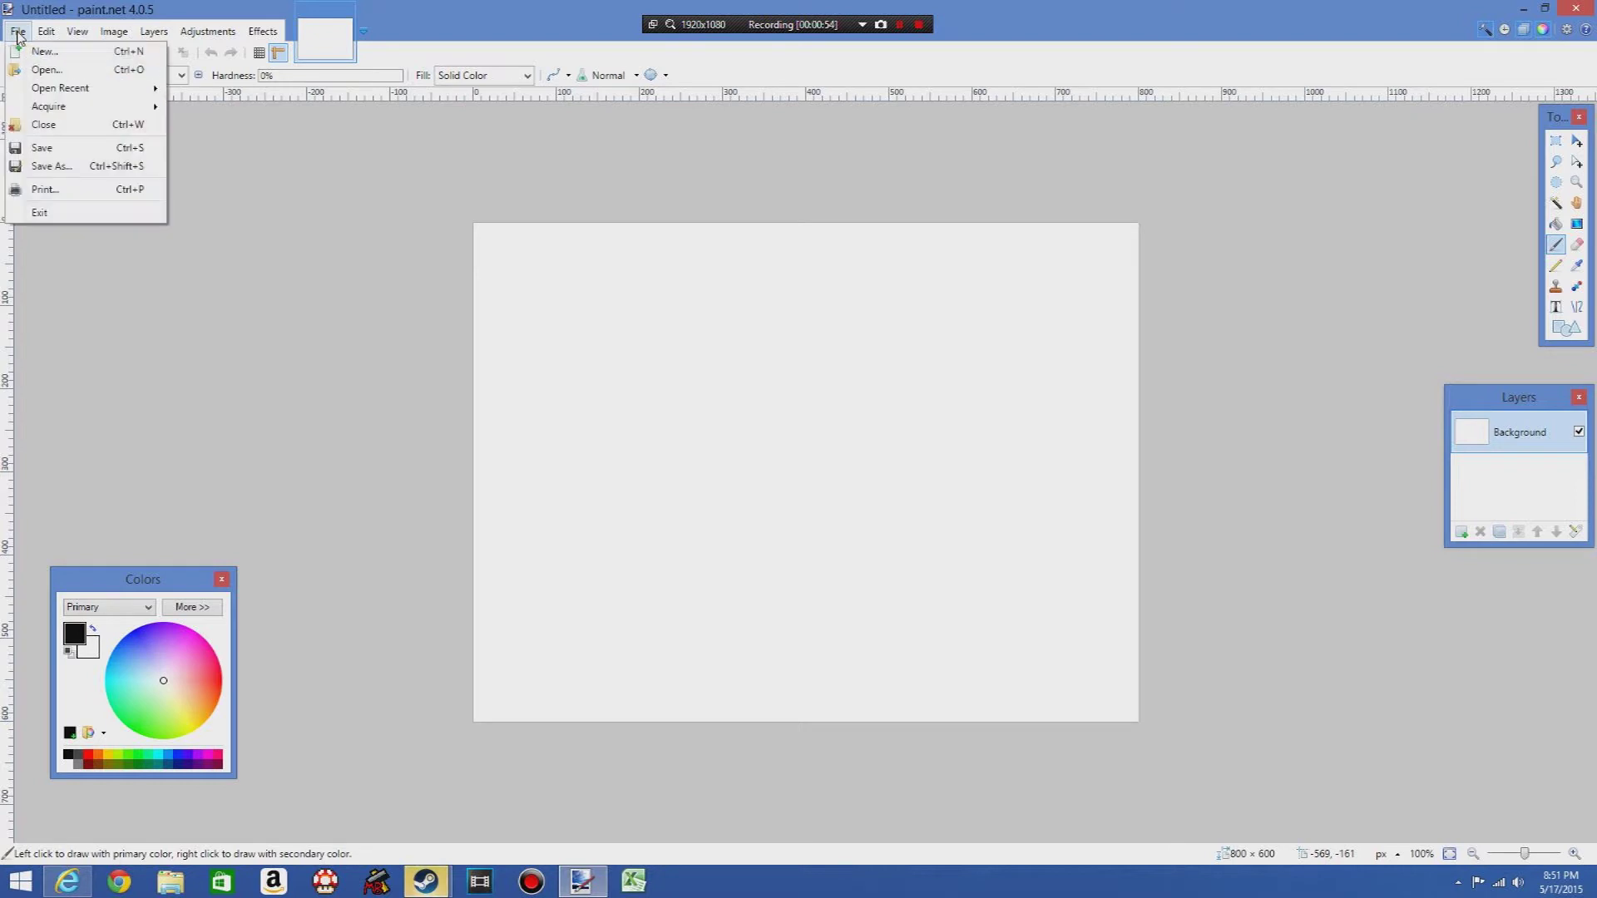
{"action": "left_click", "coordinate": [47, 70]}
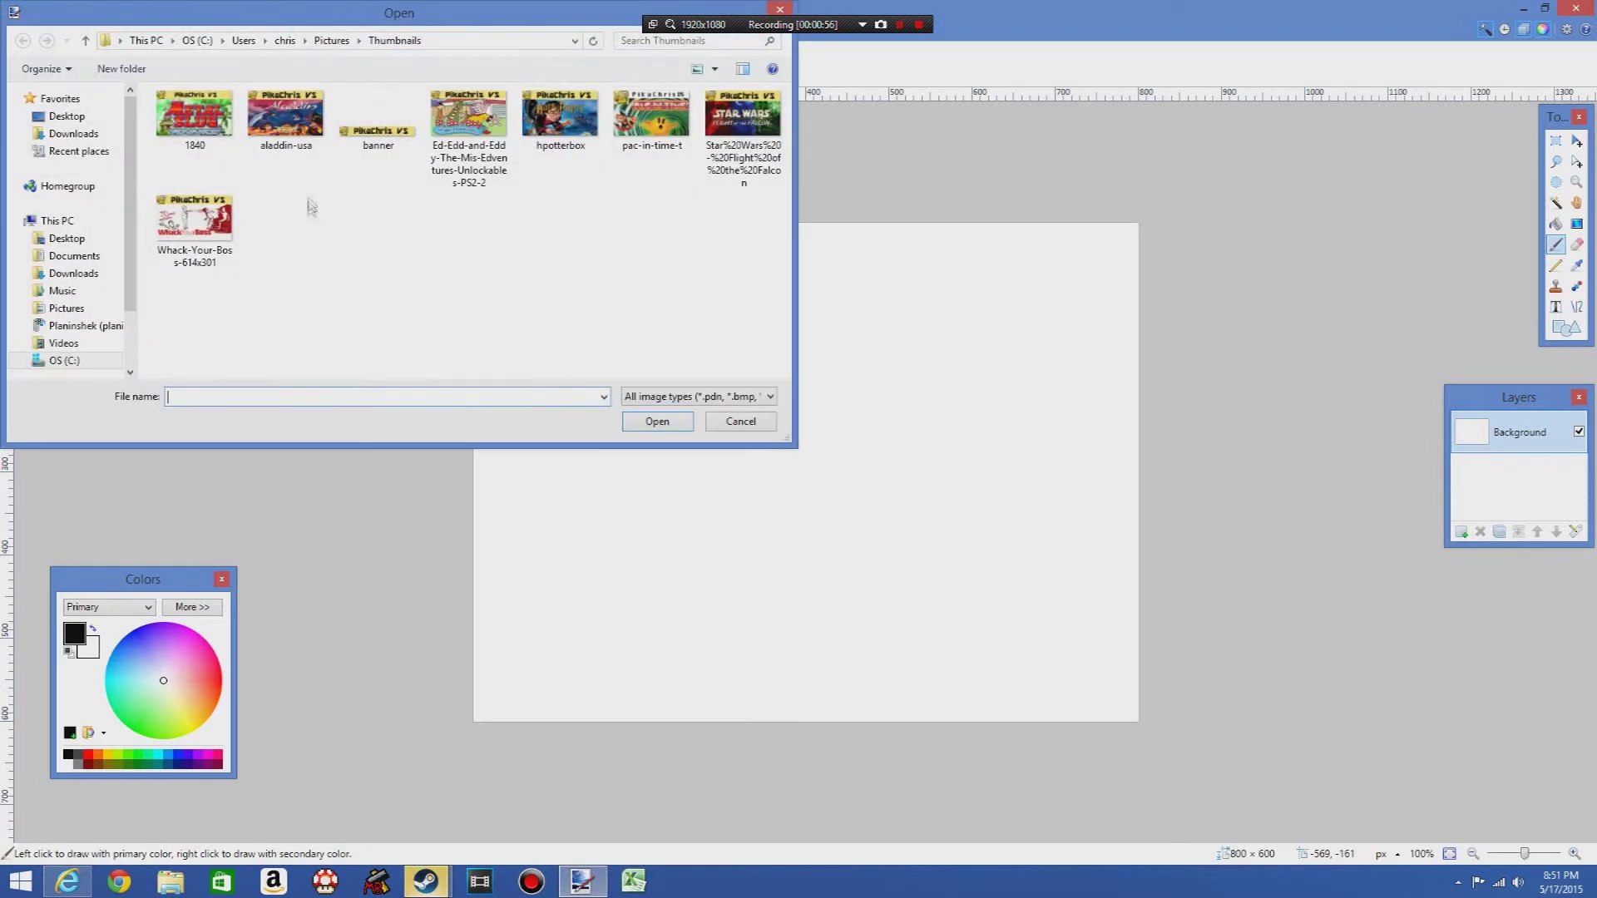
{"action": "left_click", "coordinate": [74, 255]}
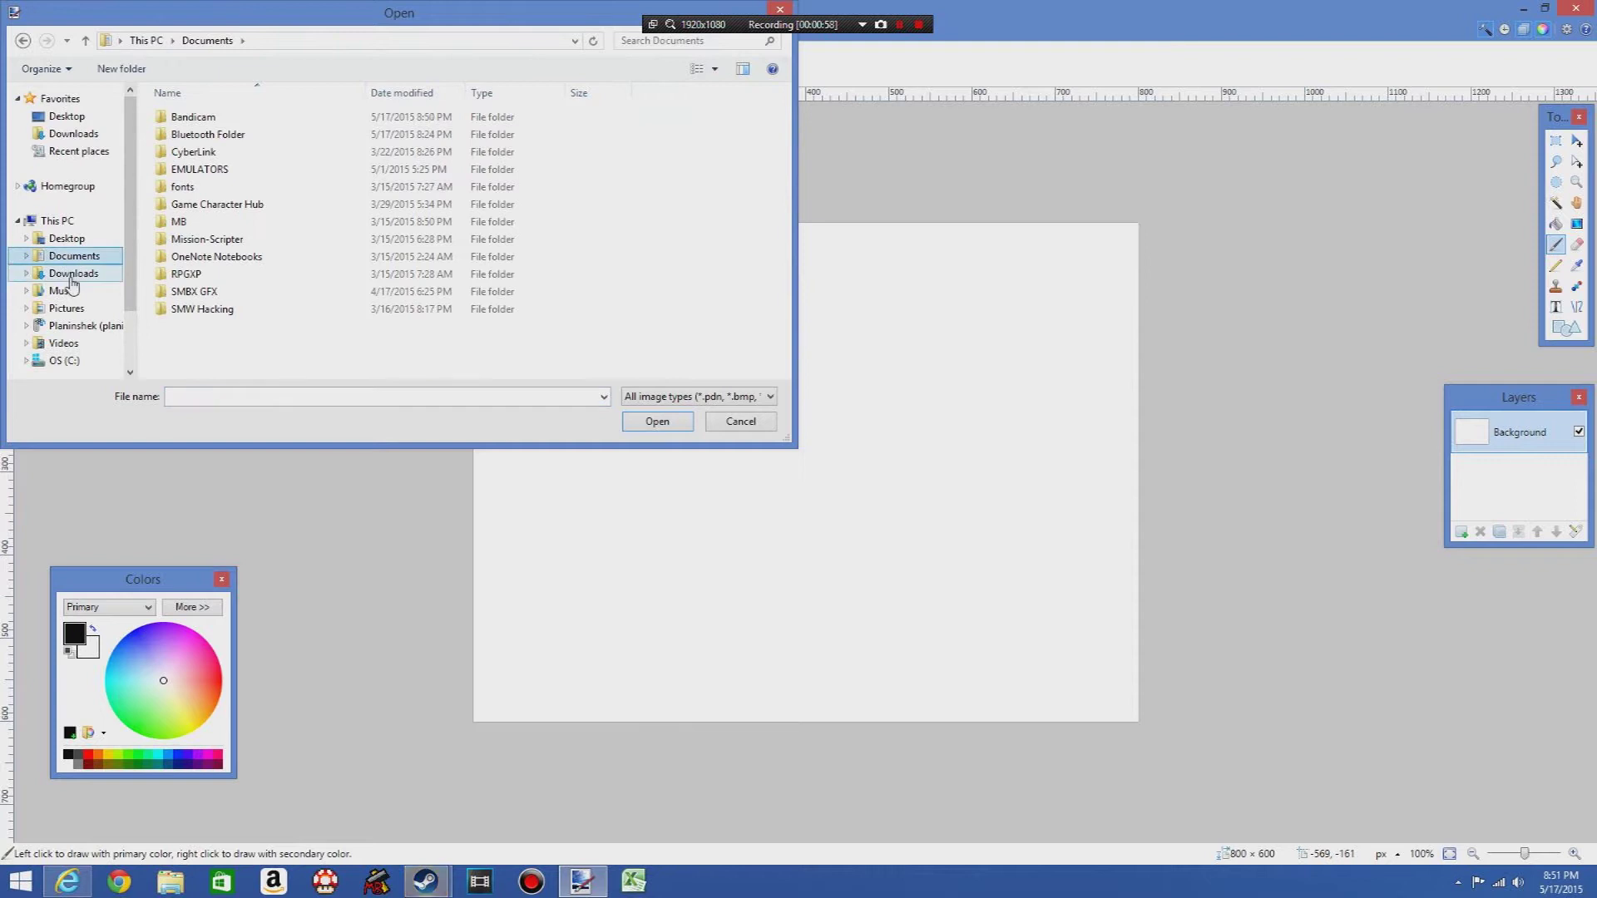
{"action": "left_click", "coordinate": [72, 275]}
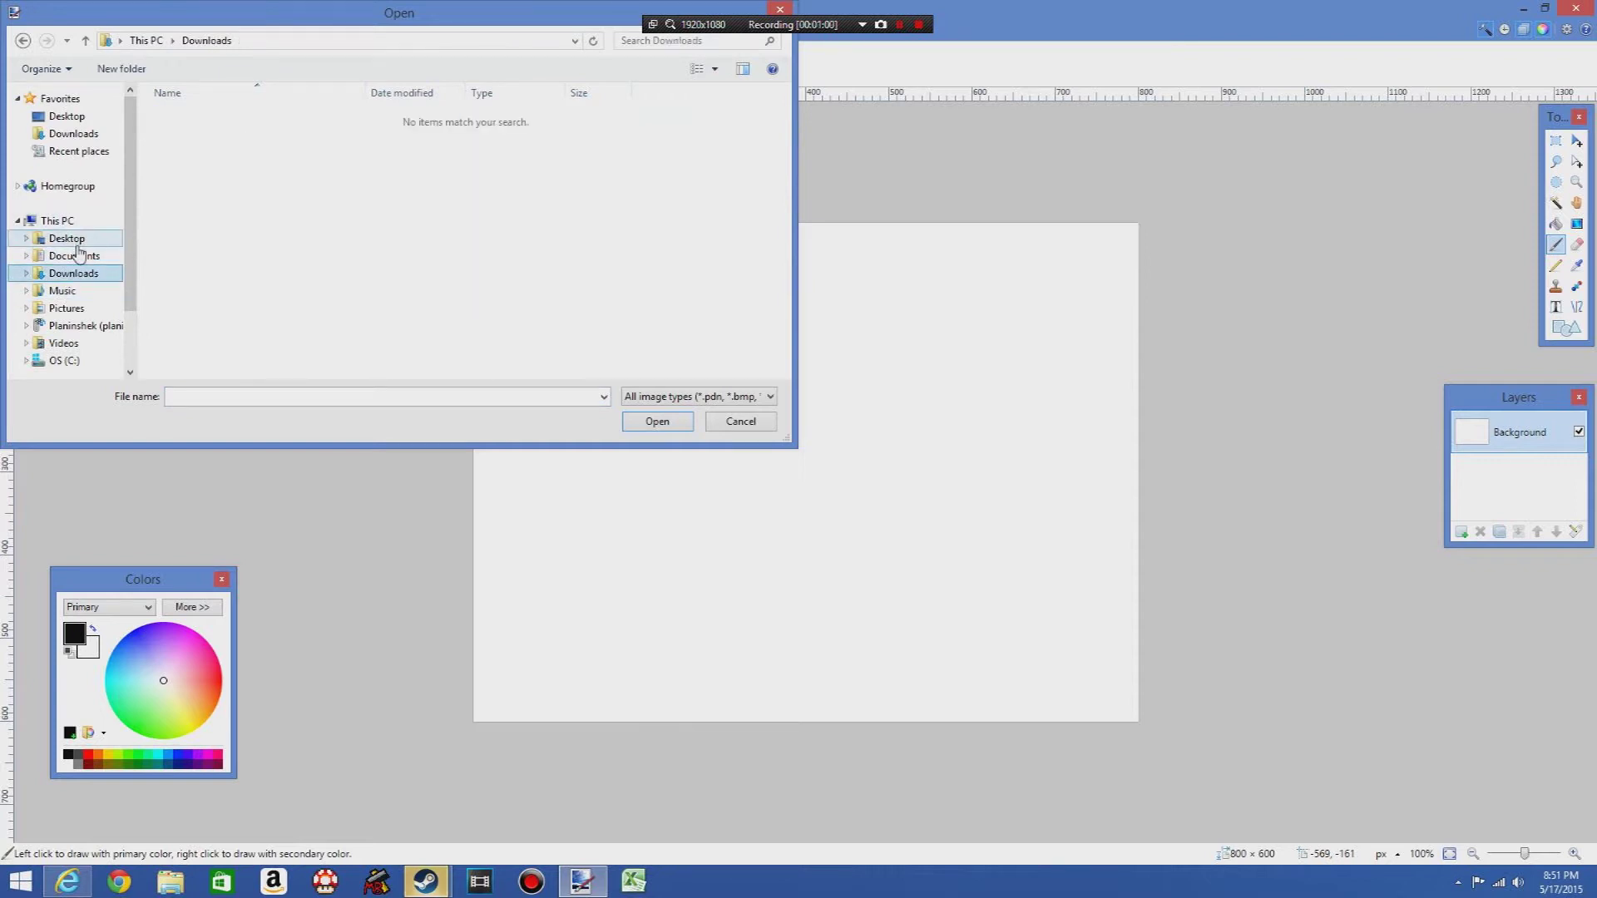
{"action": "left_click", "coordinate": [73, 239]}
{"action": "double_click", "coordinate": [200, 117]}
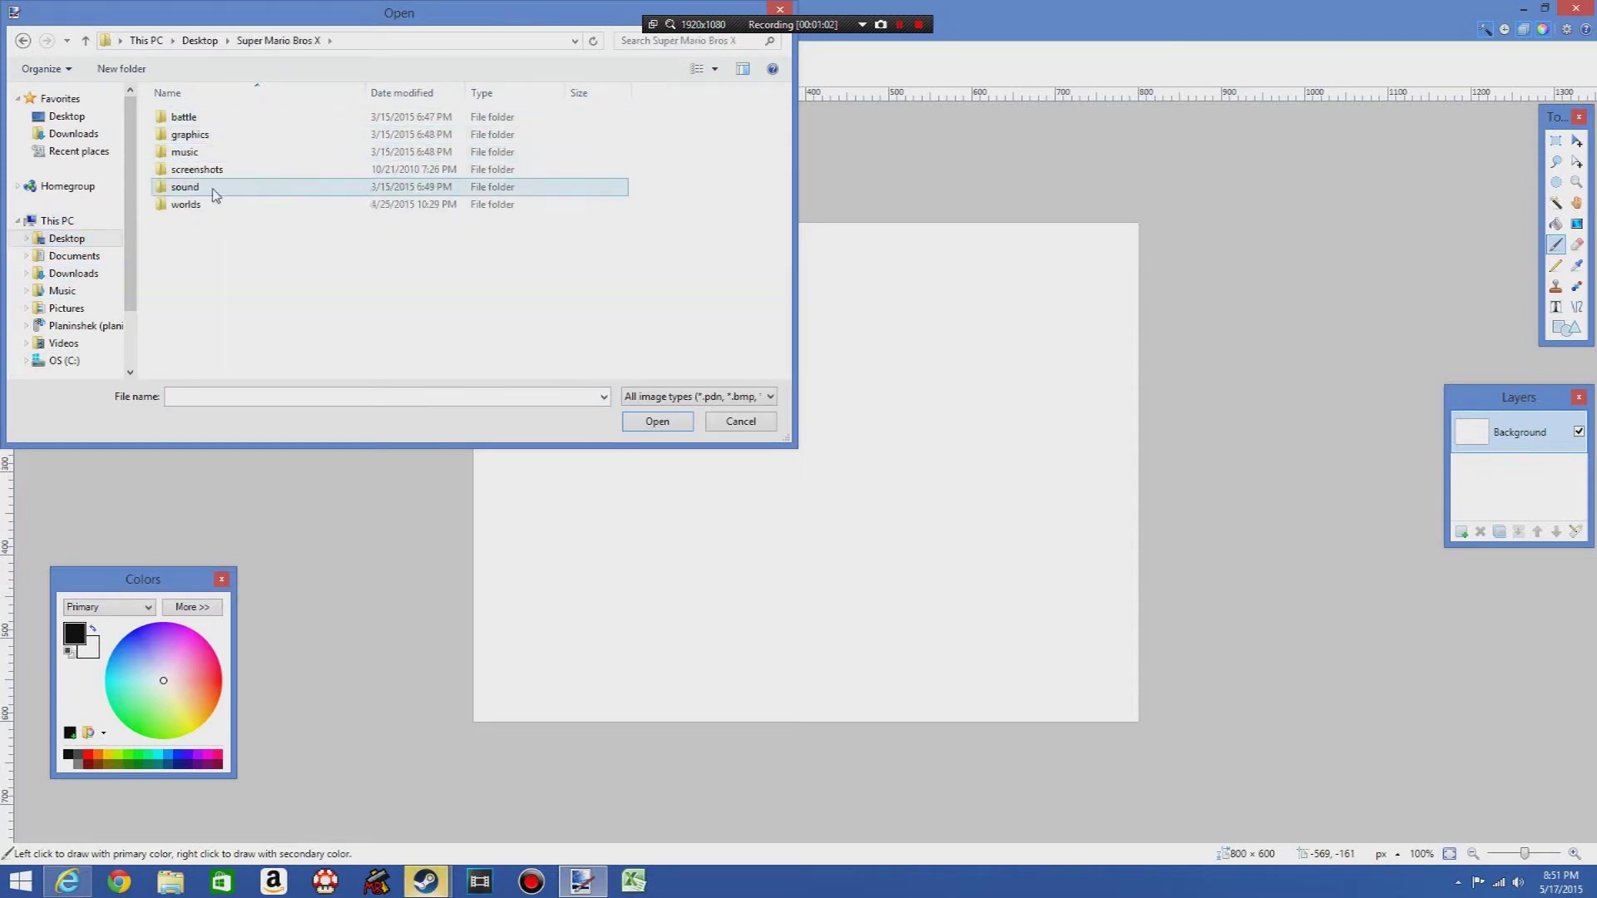
{"action": "double_click", "coordinate": [214, 204]}
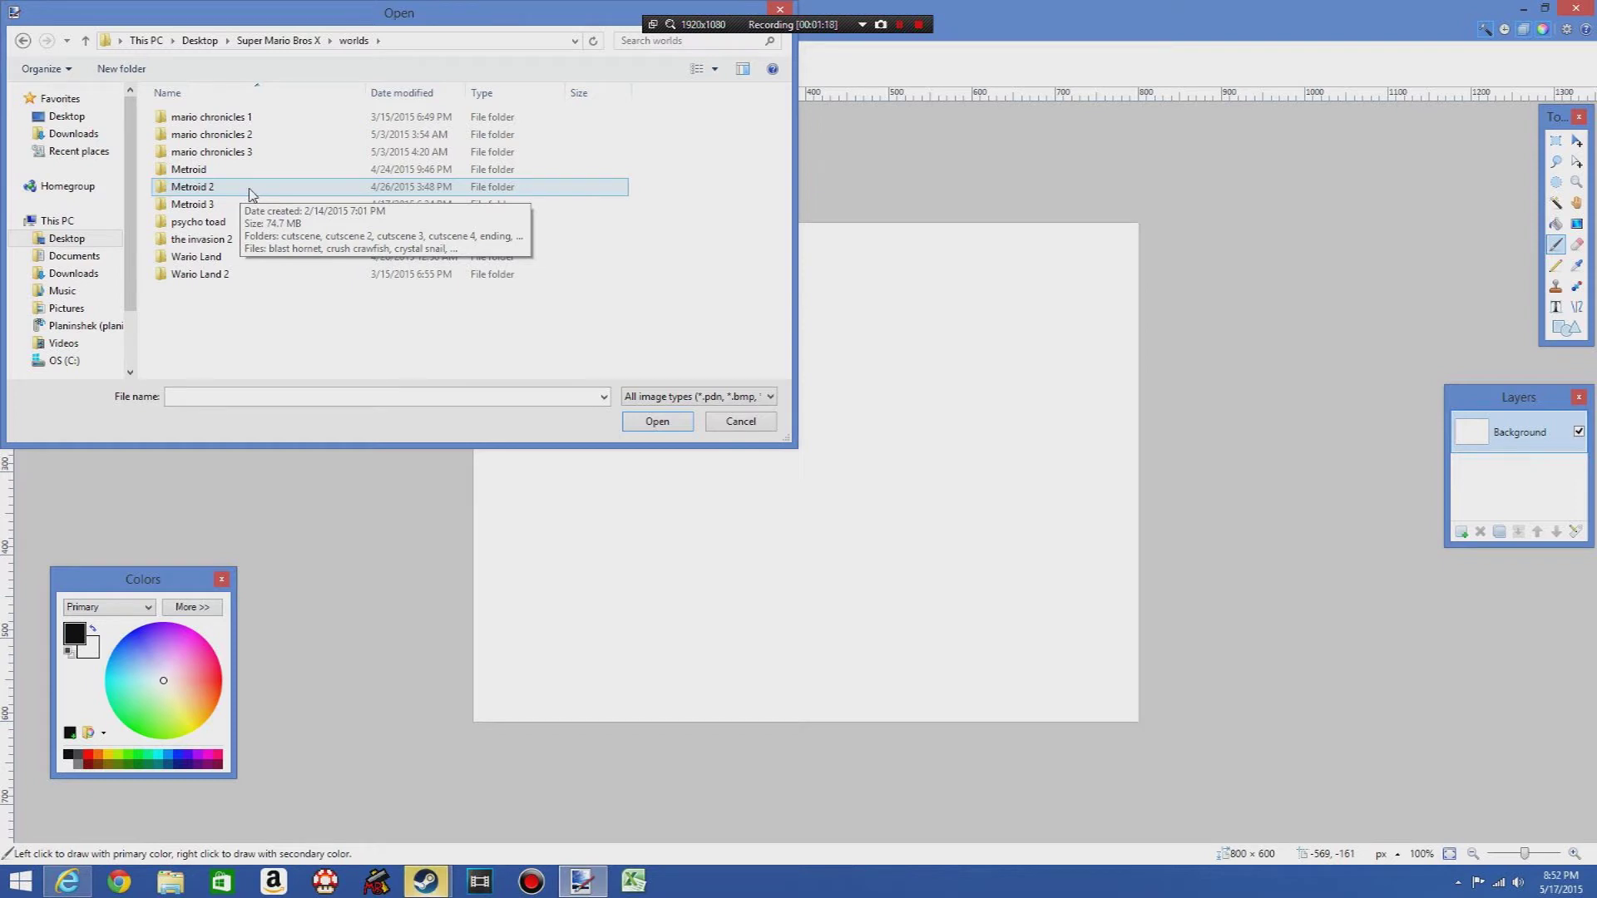
{"action": "double_click", "coordinate": [252, 193]}
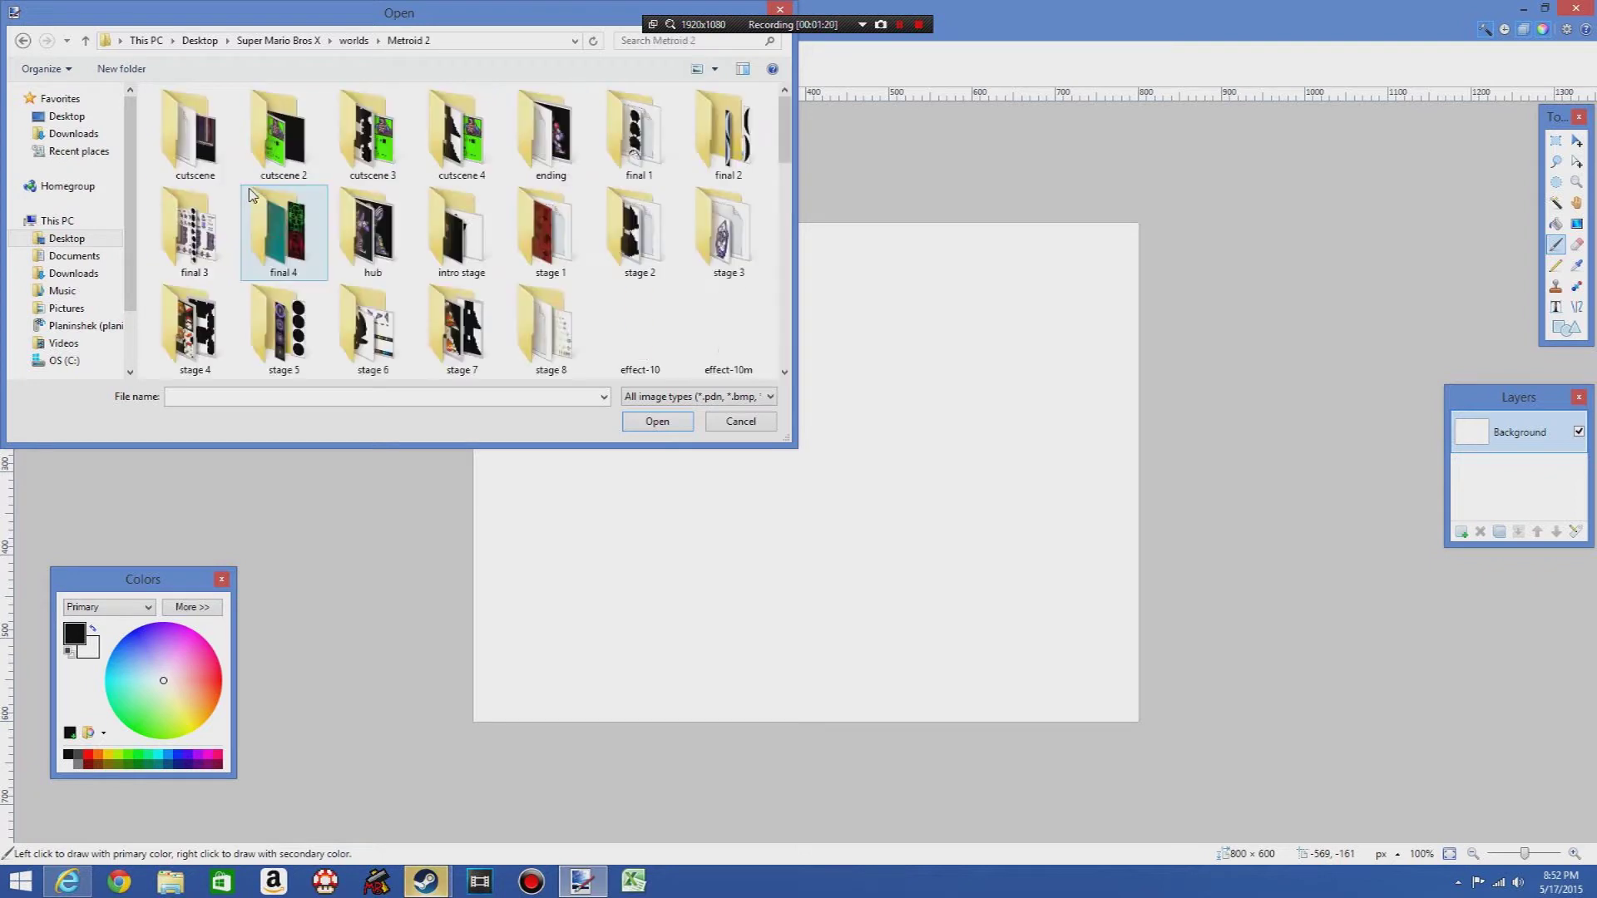
{"action": "left_click_drag", "start_coordinate": [494, 19], "coordinate": [832, 159]}
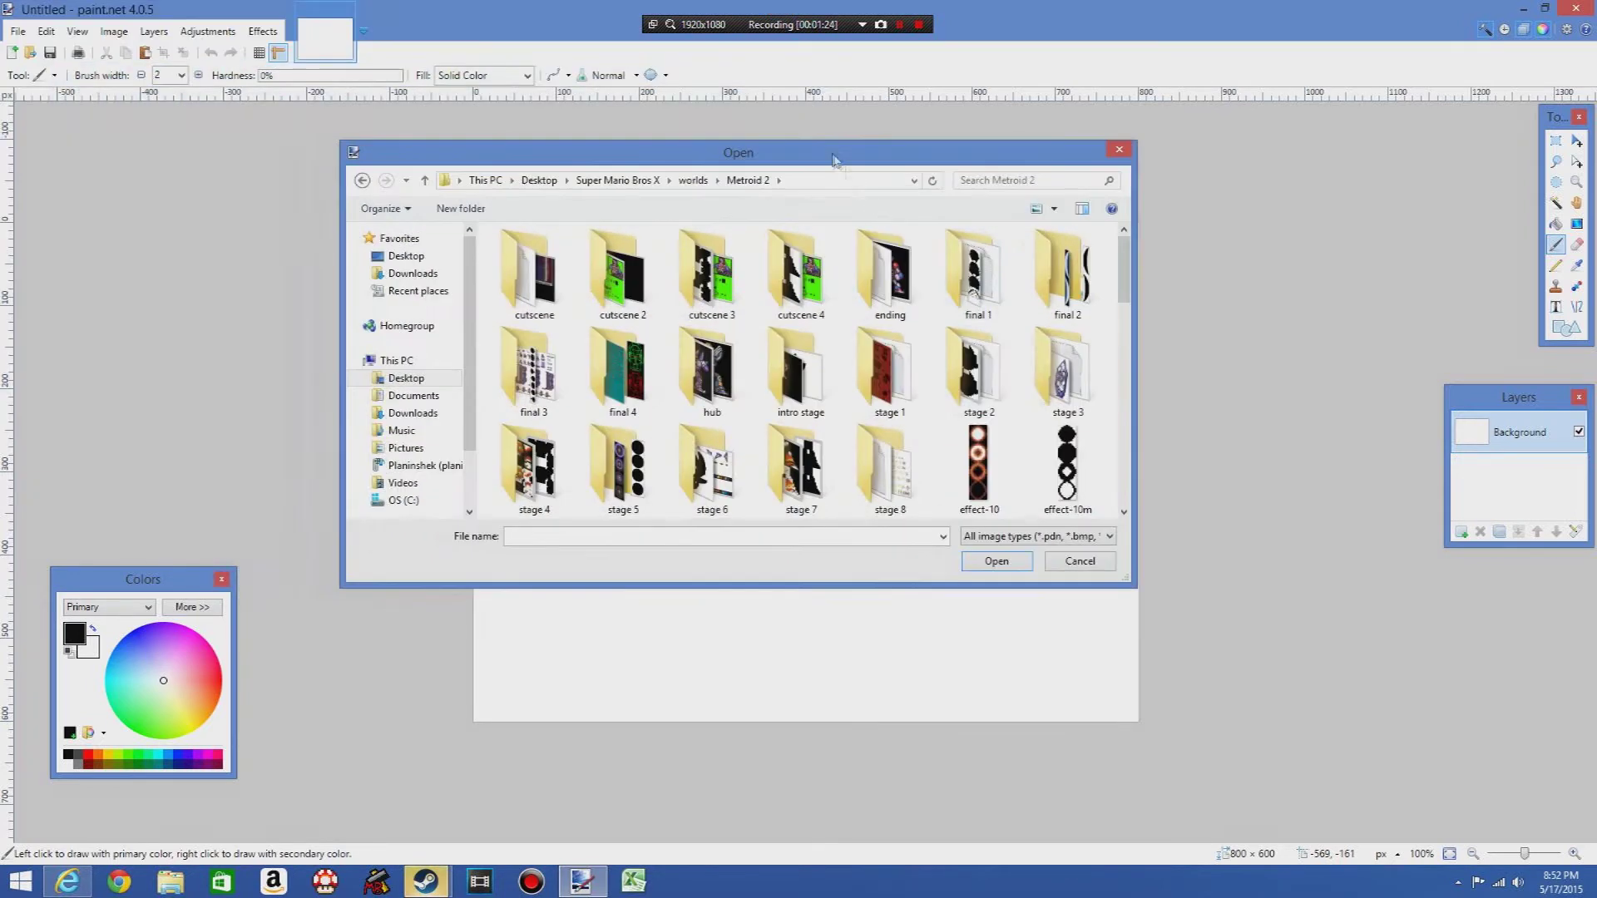
{"action": "double_click", "coordinate": [1069, 376]}
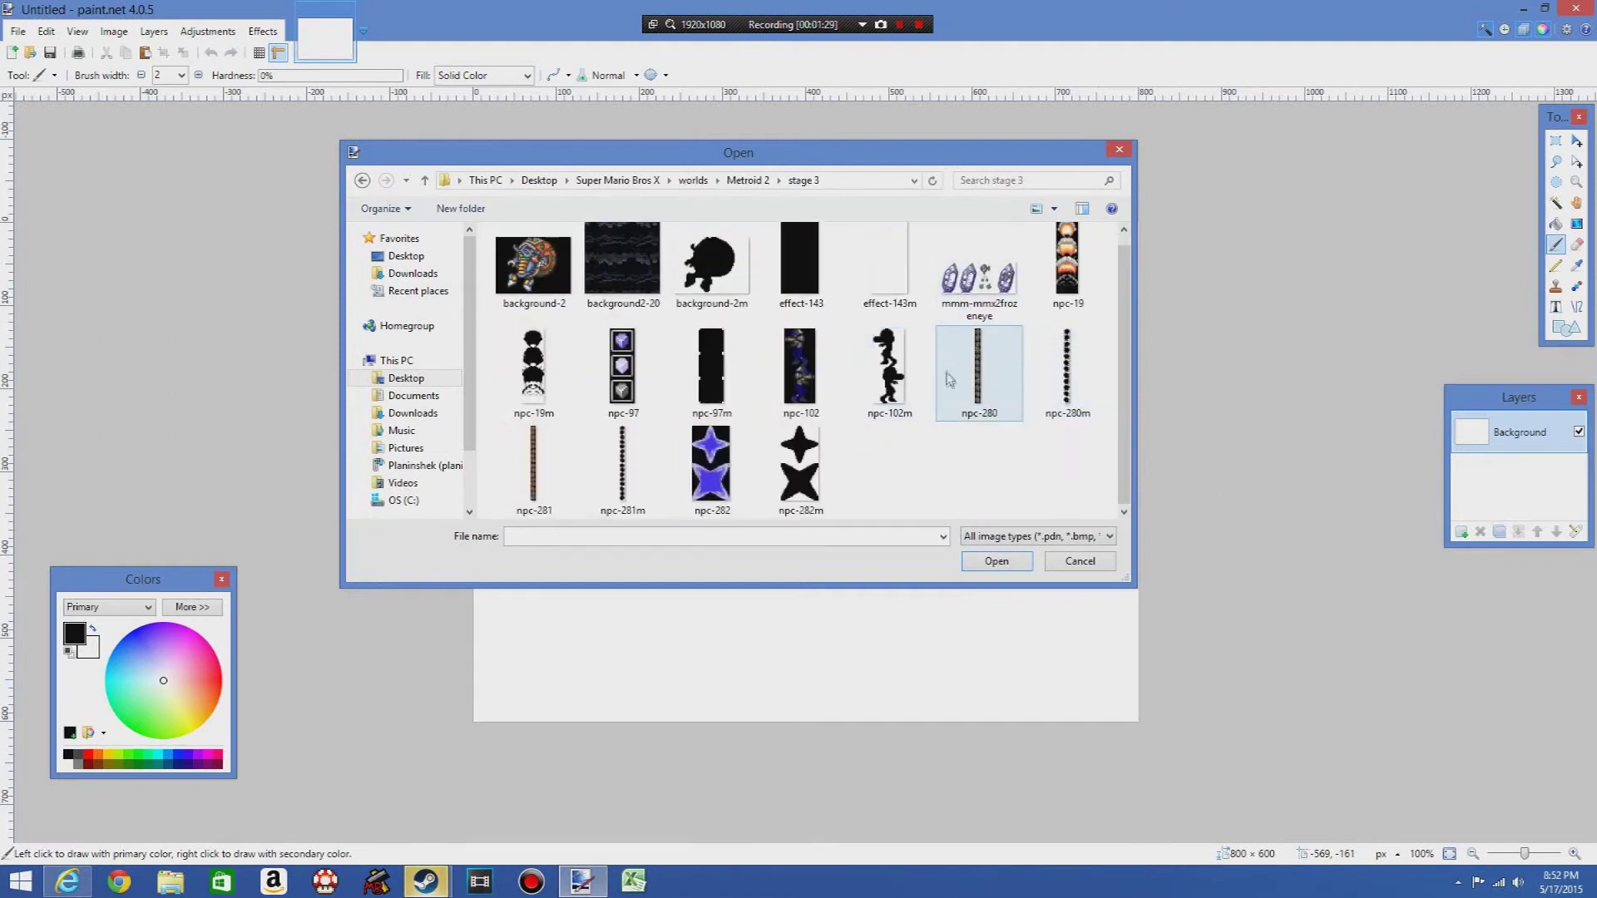
{"action": "double_click", "coordinate": [973, 291]}
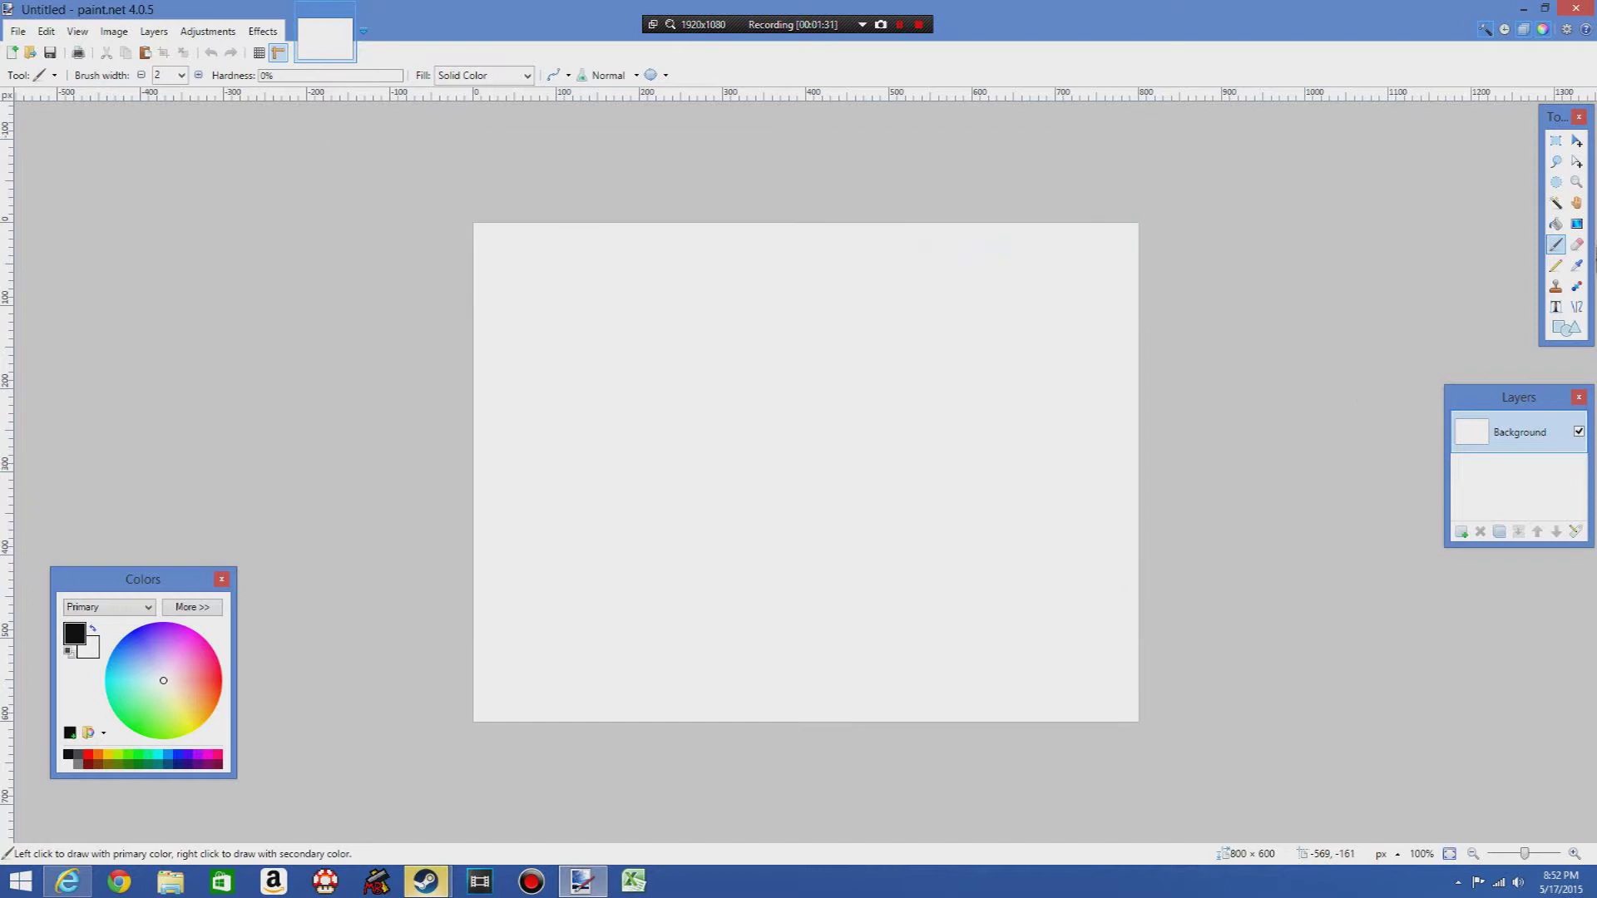
Step: Zoom in and delete the enemy sprites and third crystal on the right
{"action": "left_click", "coordinate": [1576, 183]}
{"action": "left_click", "coordinate": [712, 468]}
{"action": "left_click", "coordinate": [712, 468]}
{"action": "left_click", "coordinate": [848, 449]}
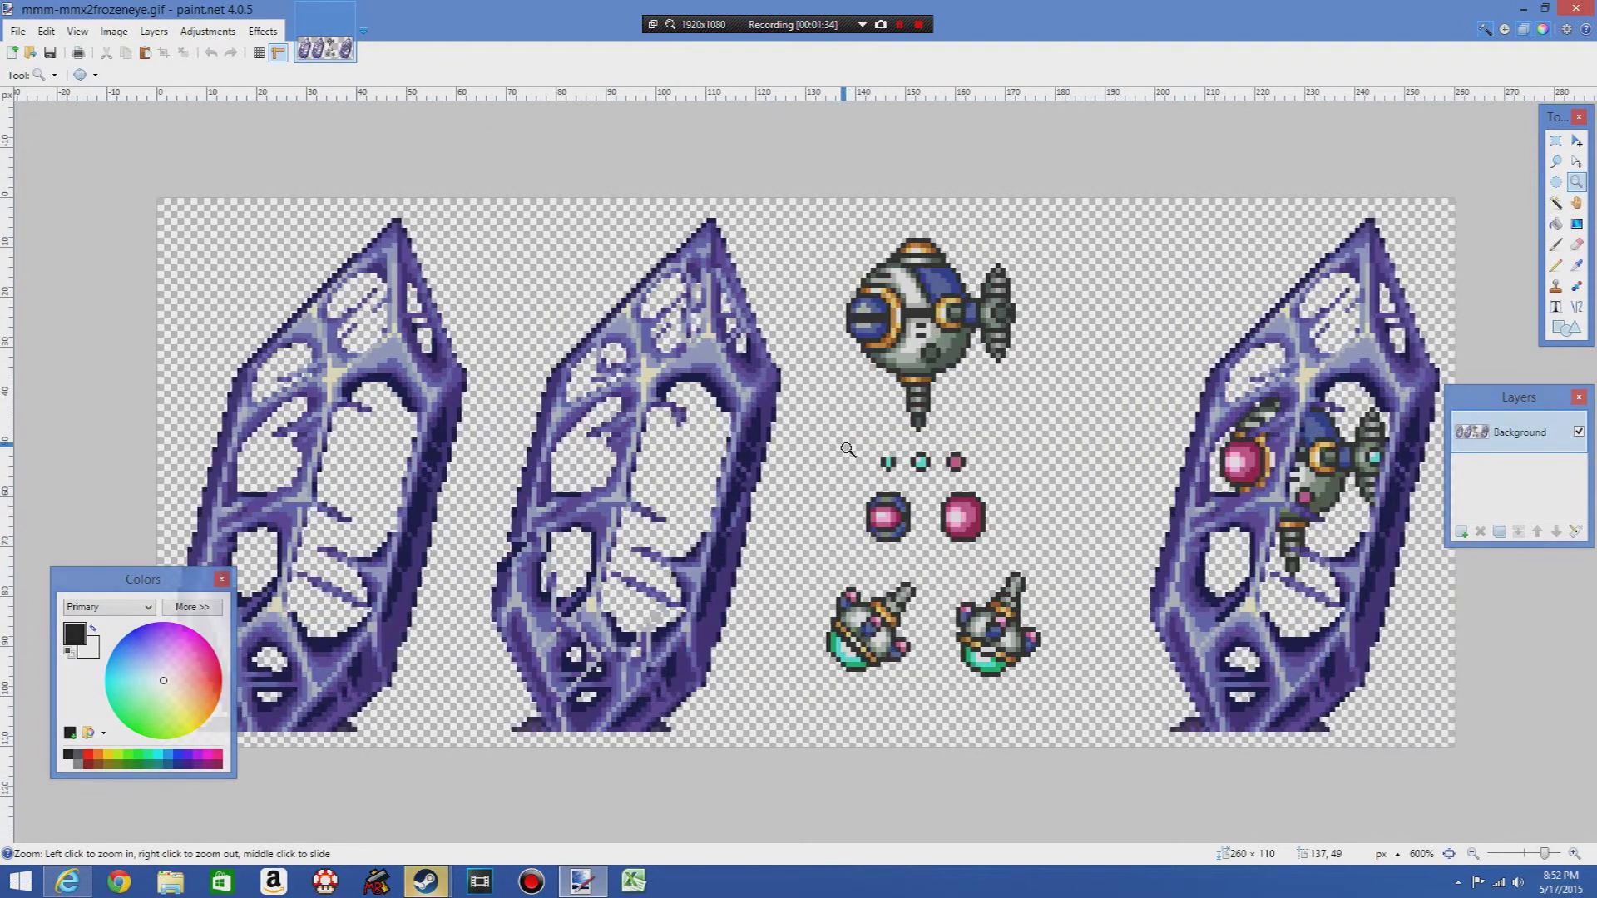
{"action": "left_click", "coordinate": [1556, 141]}
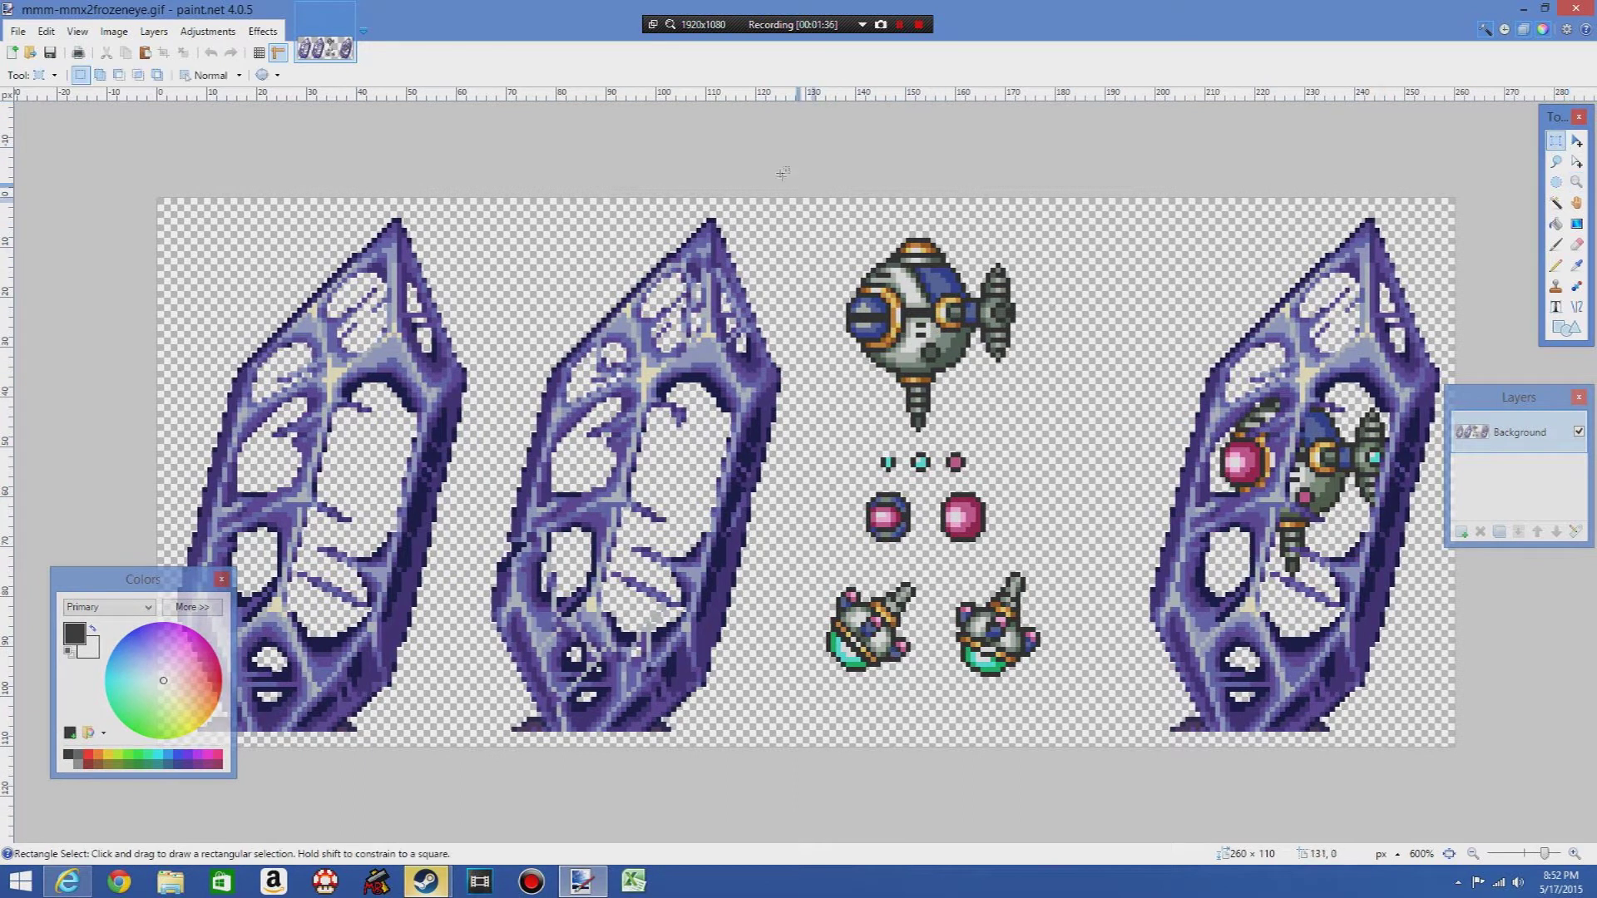
{"action": "left_click_drag", "start_coordinate": [797, 154], "coordinate": [1593, 833]}
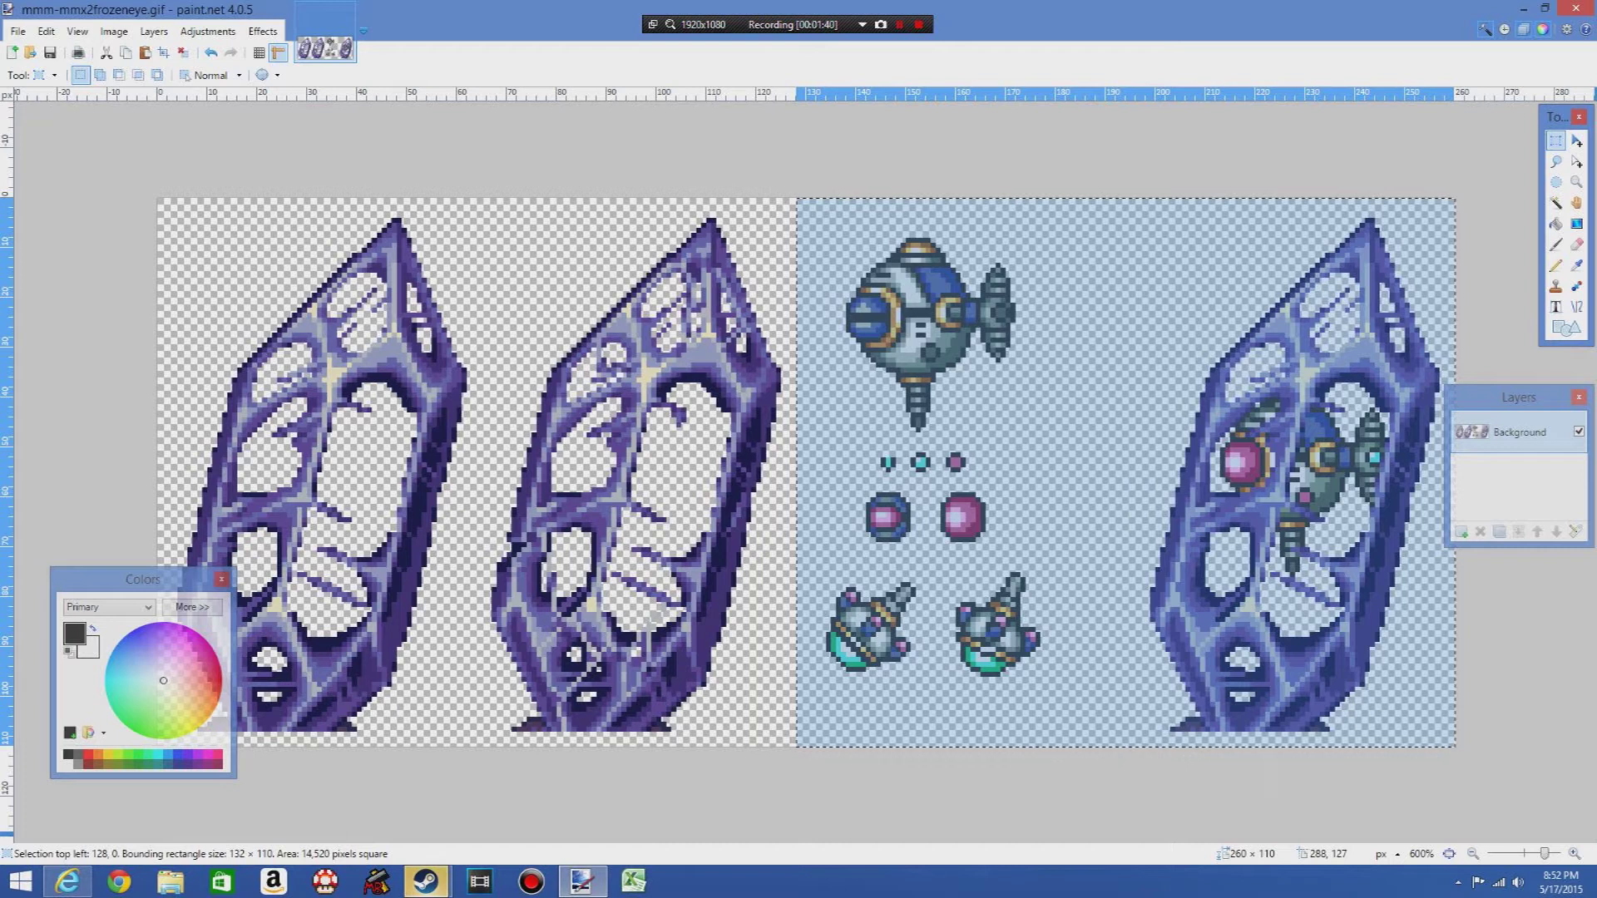
{"action": "key", "text": "Delete"}
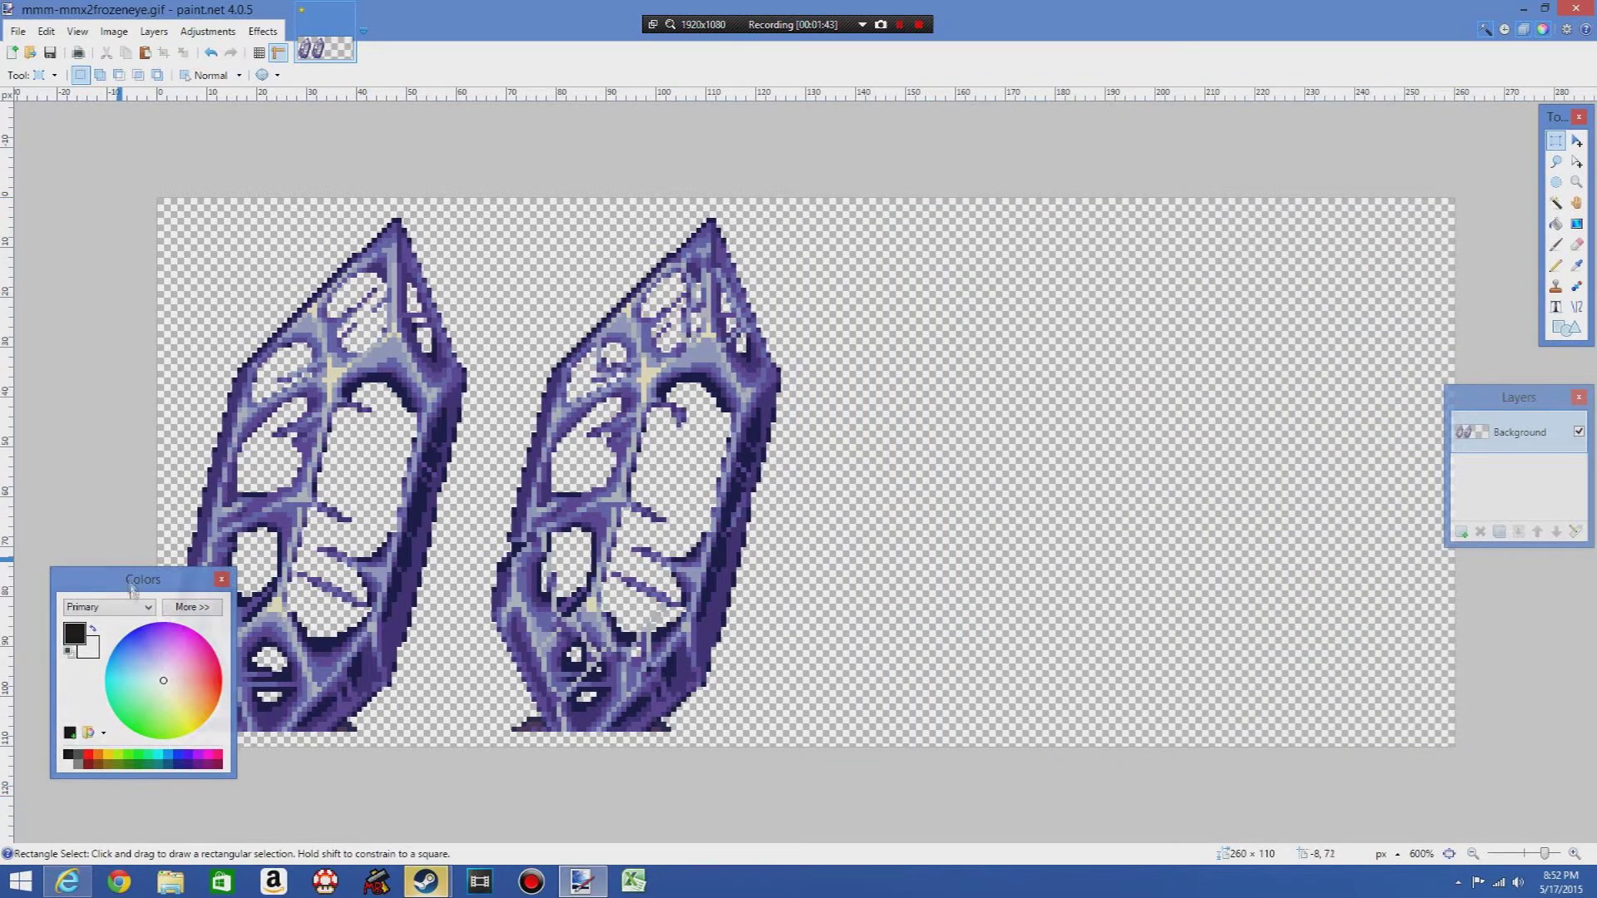
Step: Shift the whole image up 4 px, then select the left crystal to measure it
{"action": "left_click_drag", "start_coordinate": [142, 579], "coordinate": [1113, 489]}
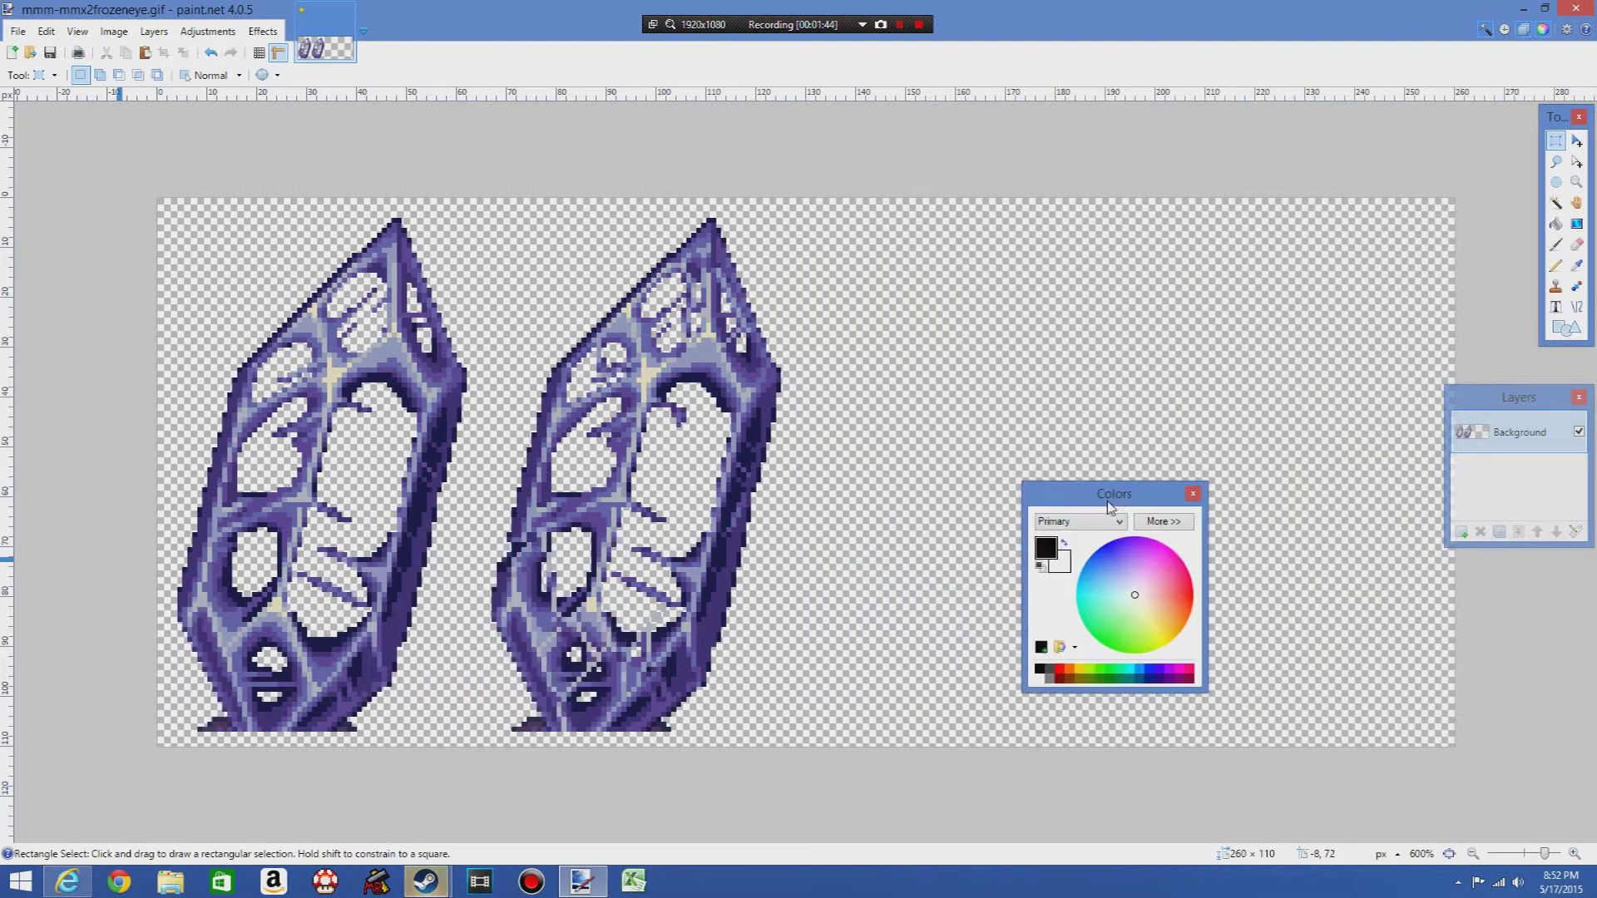
{"action": "left_click", "coordinate": [1577, 141]}
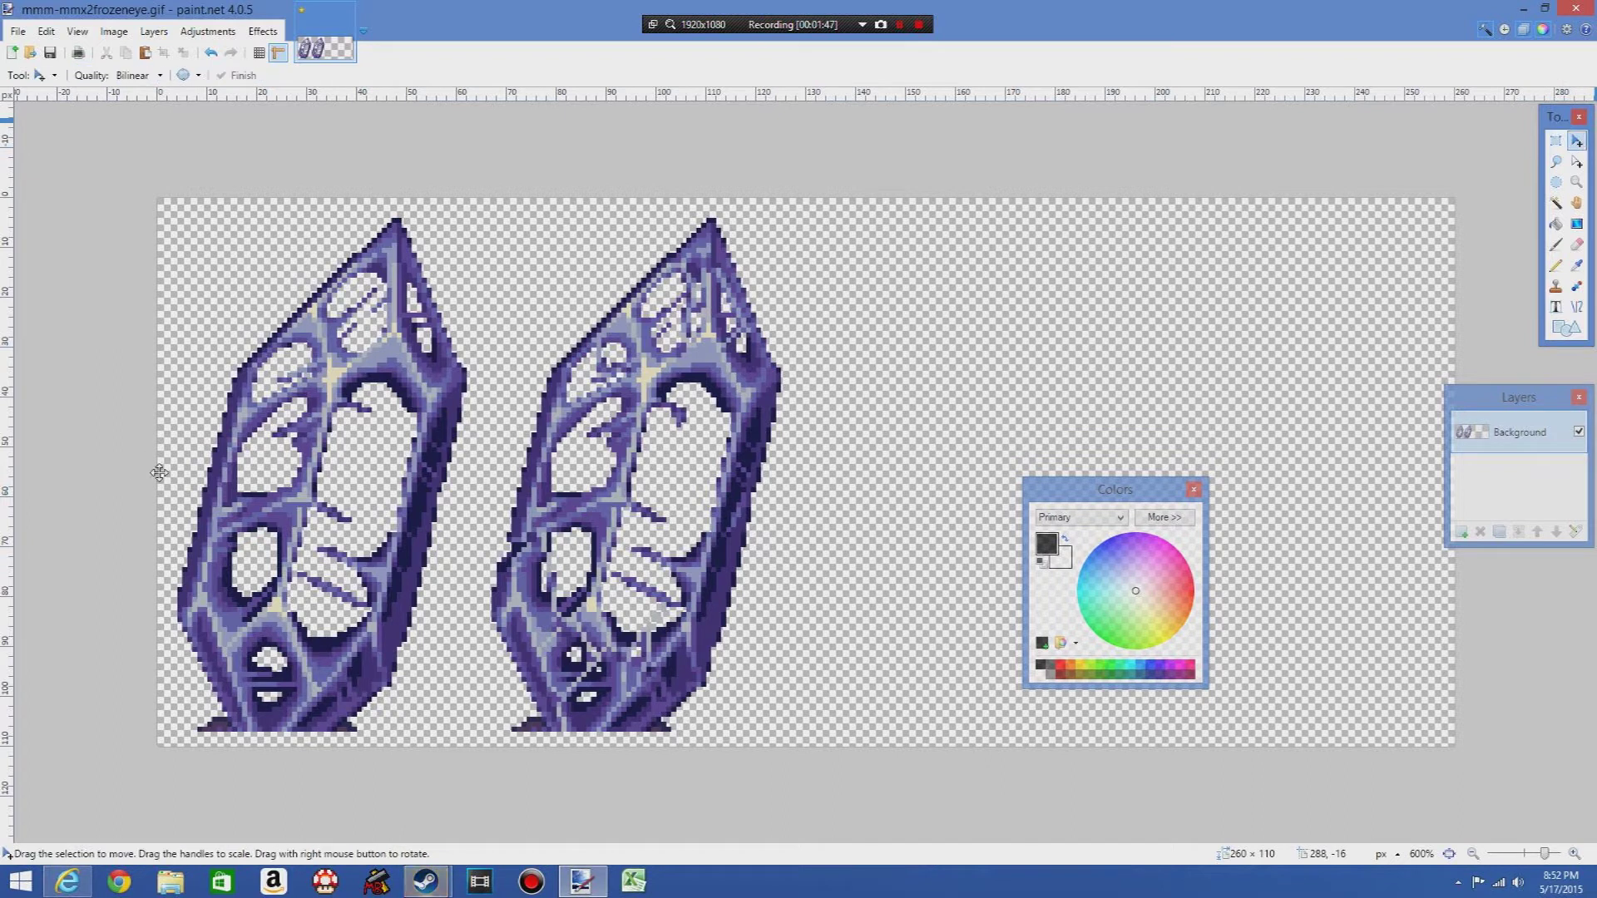
{"action": "key", "text": "ctrl+a"}
{"action": "left_click_drag", "start_coordinate": [136, 442], "coordinate": [135, 427]}
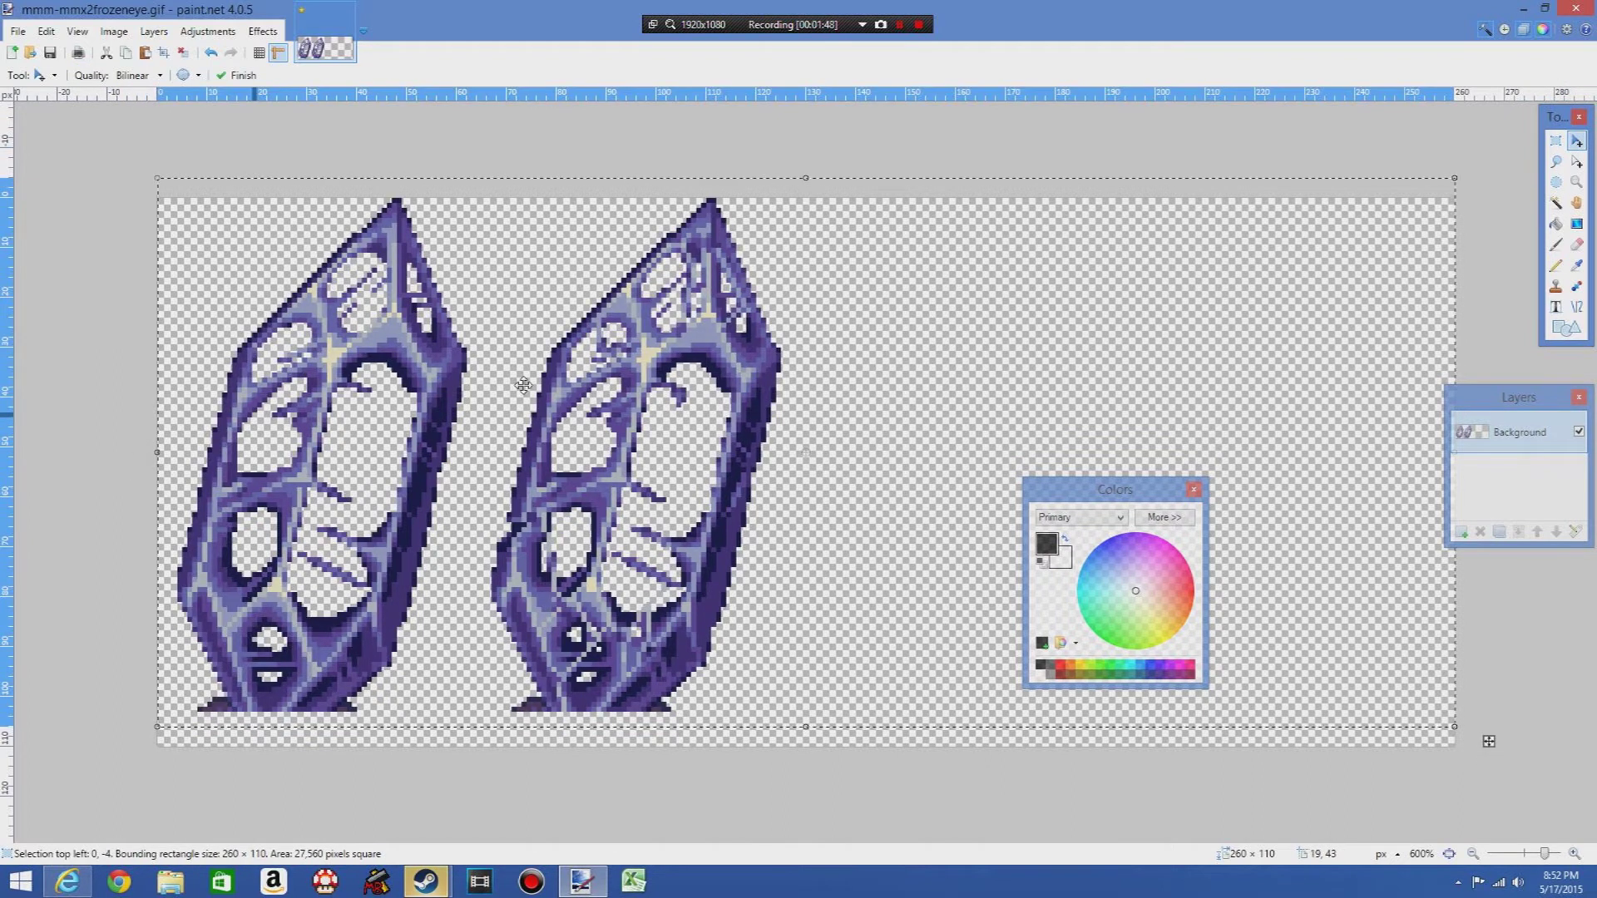
{"action": "key", "text": "s"}
{"action": "key", "text": "ctrl+d"}
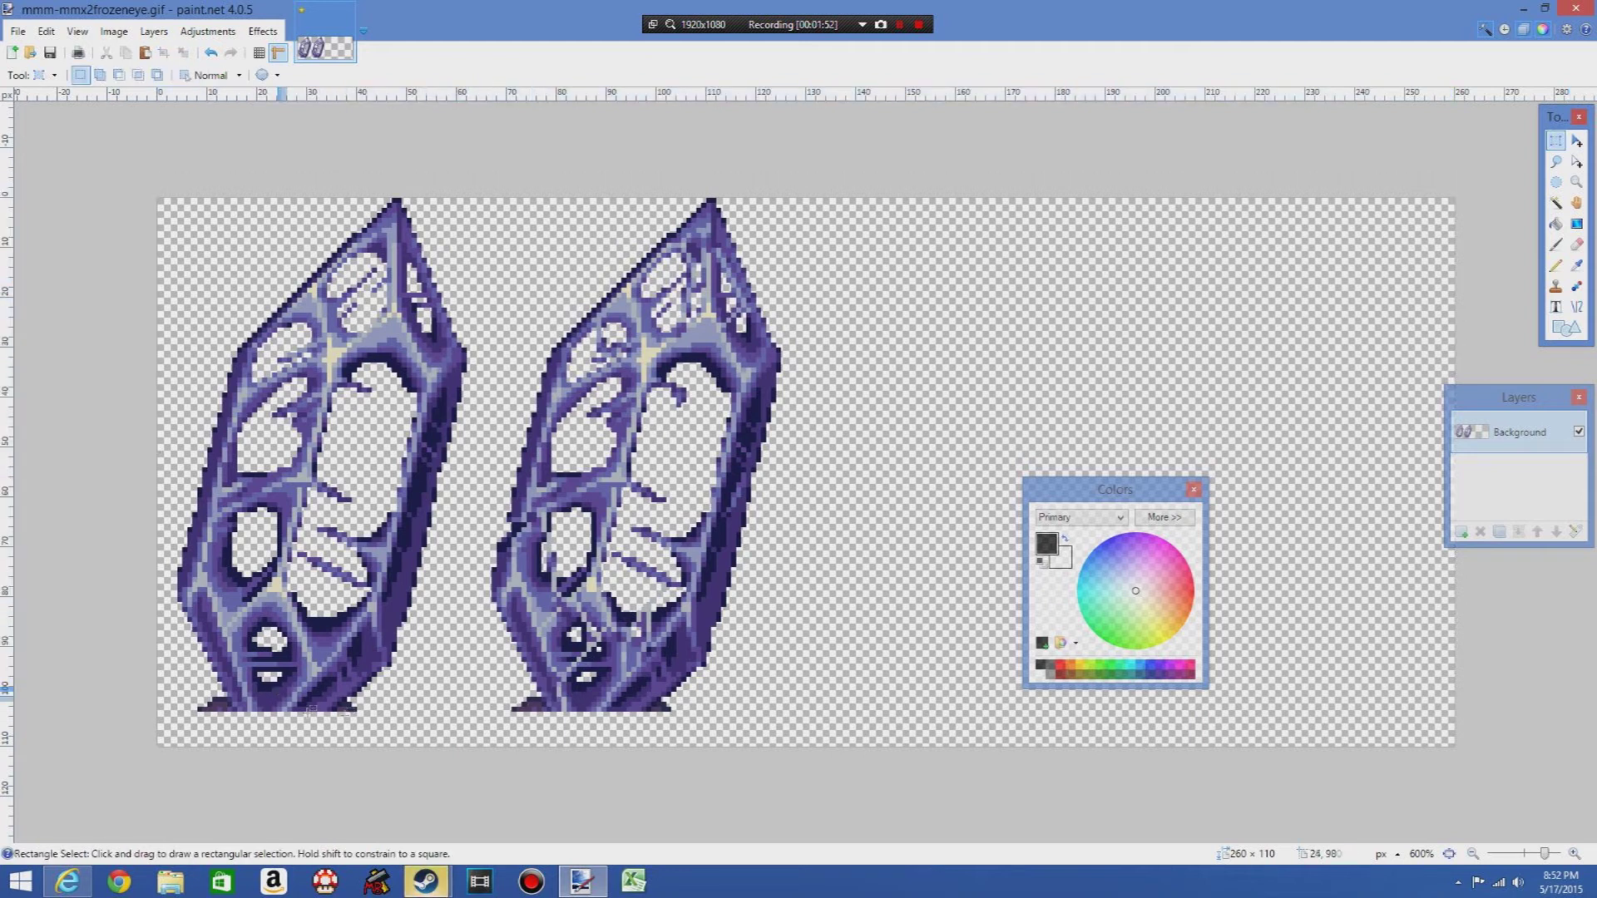
{"action": "left_click_drag", "start_coordinate": [142, 711], "coordinate": [432, 213]}
{"action": "mouse_move", "coordinate": [482, 146]}
{"action": "left_mouse_down"}
{"action": "mouse_move", "coordinate": [499, 143]}
{"action": "mouse_move", "coordinate": [465, 147]}
{"action": "left_mouse_up"}
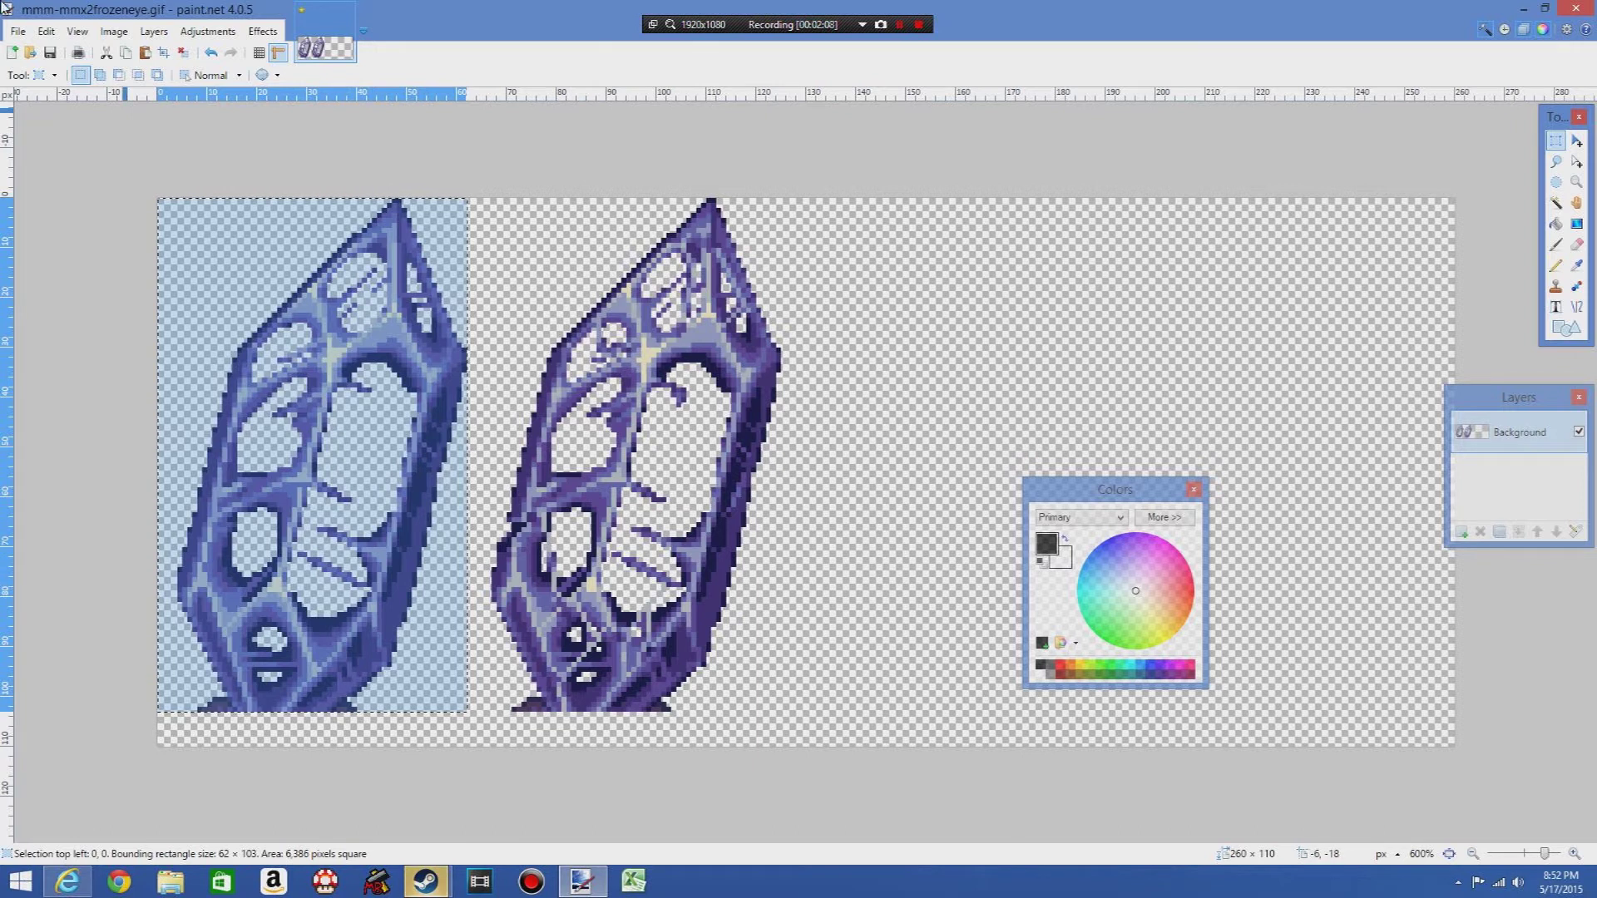
Step: Bring up the Start screen's All Apps list and scroll through it to find Calculator
{"action": "left_click", "coordinate": [4, 891]}
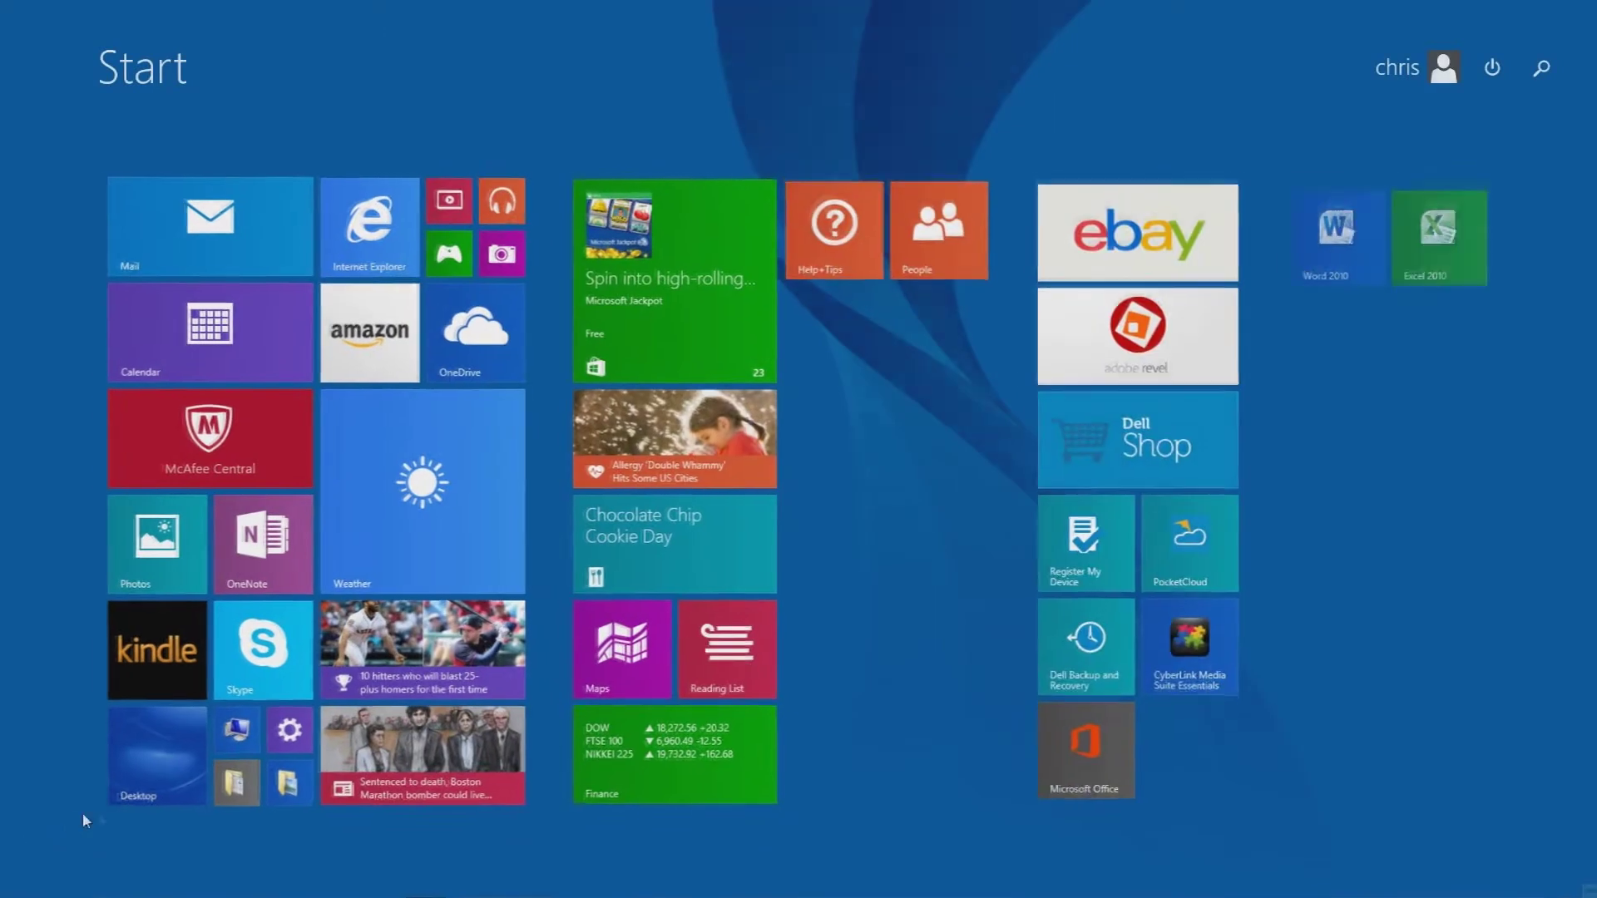
{"action": "left_click", "coordinate": [111, 839]}
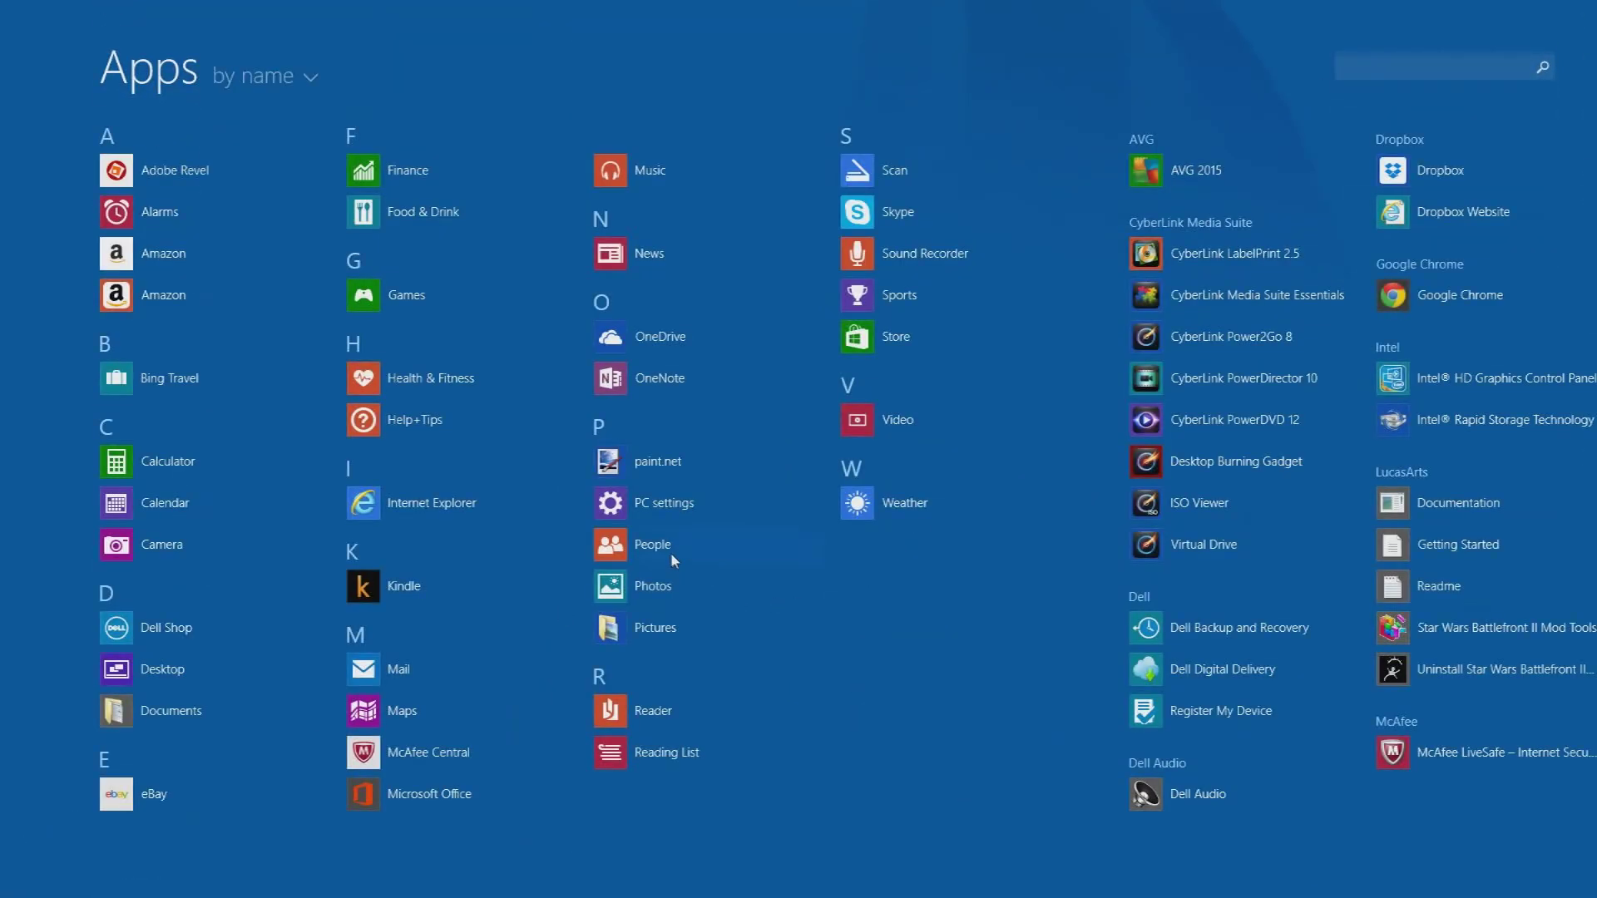
{"action": "scroll", "coordinate": [671, 554], "scroll_direction": "down", "scroll_amount": 5}
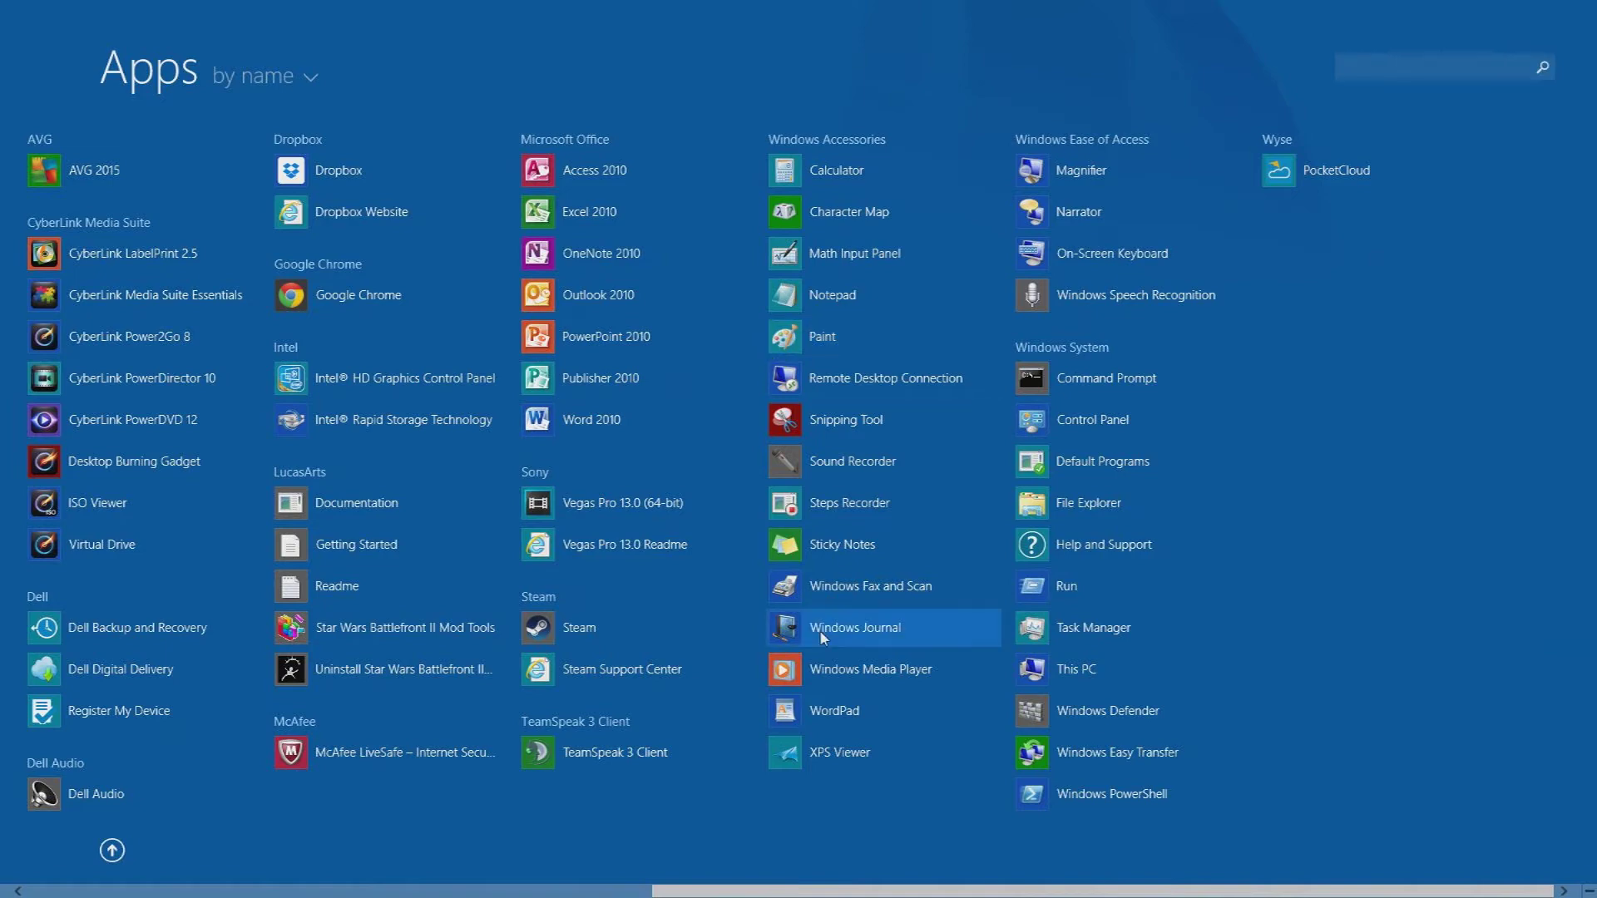
{"action": "scroll", "coordinate": [408, 319], "scroll_direction": "up", "scroll_amount": 5}
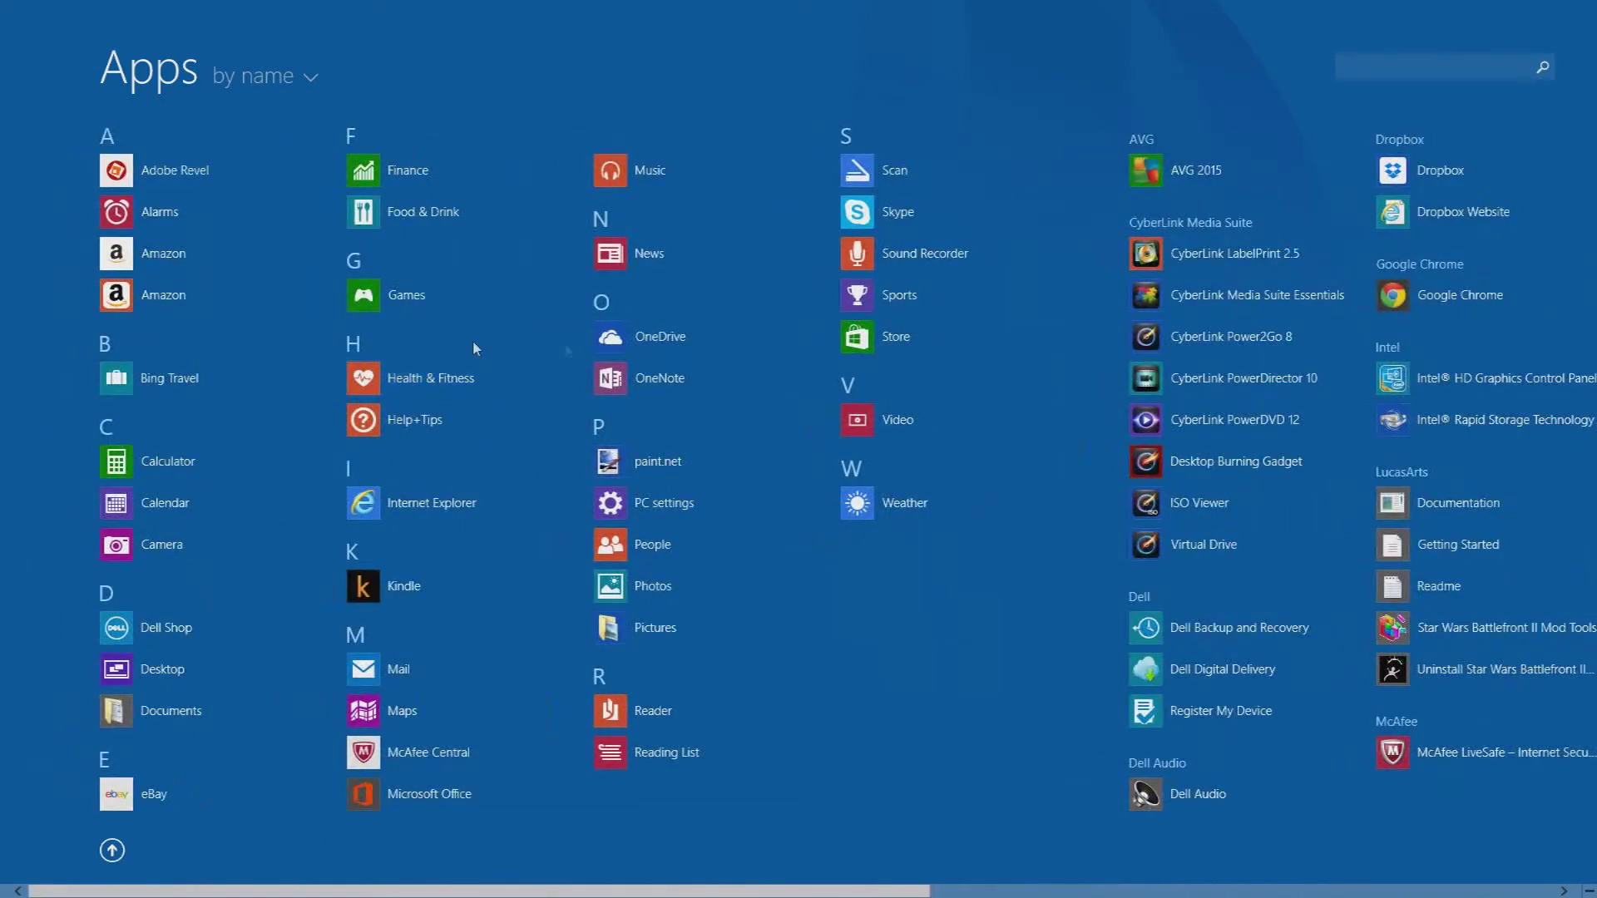
{"action": "scroll", "coordinate": [745, 430], "scroll_direction": "down", "scroll_amount": 5}
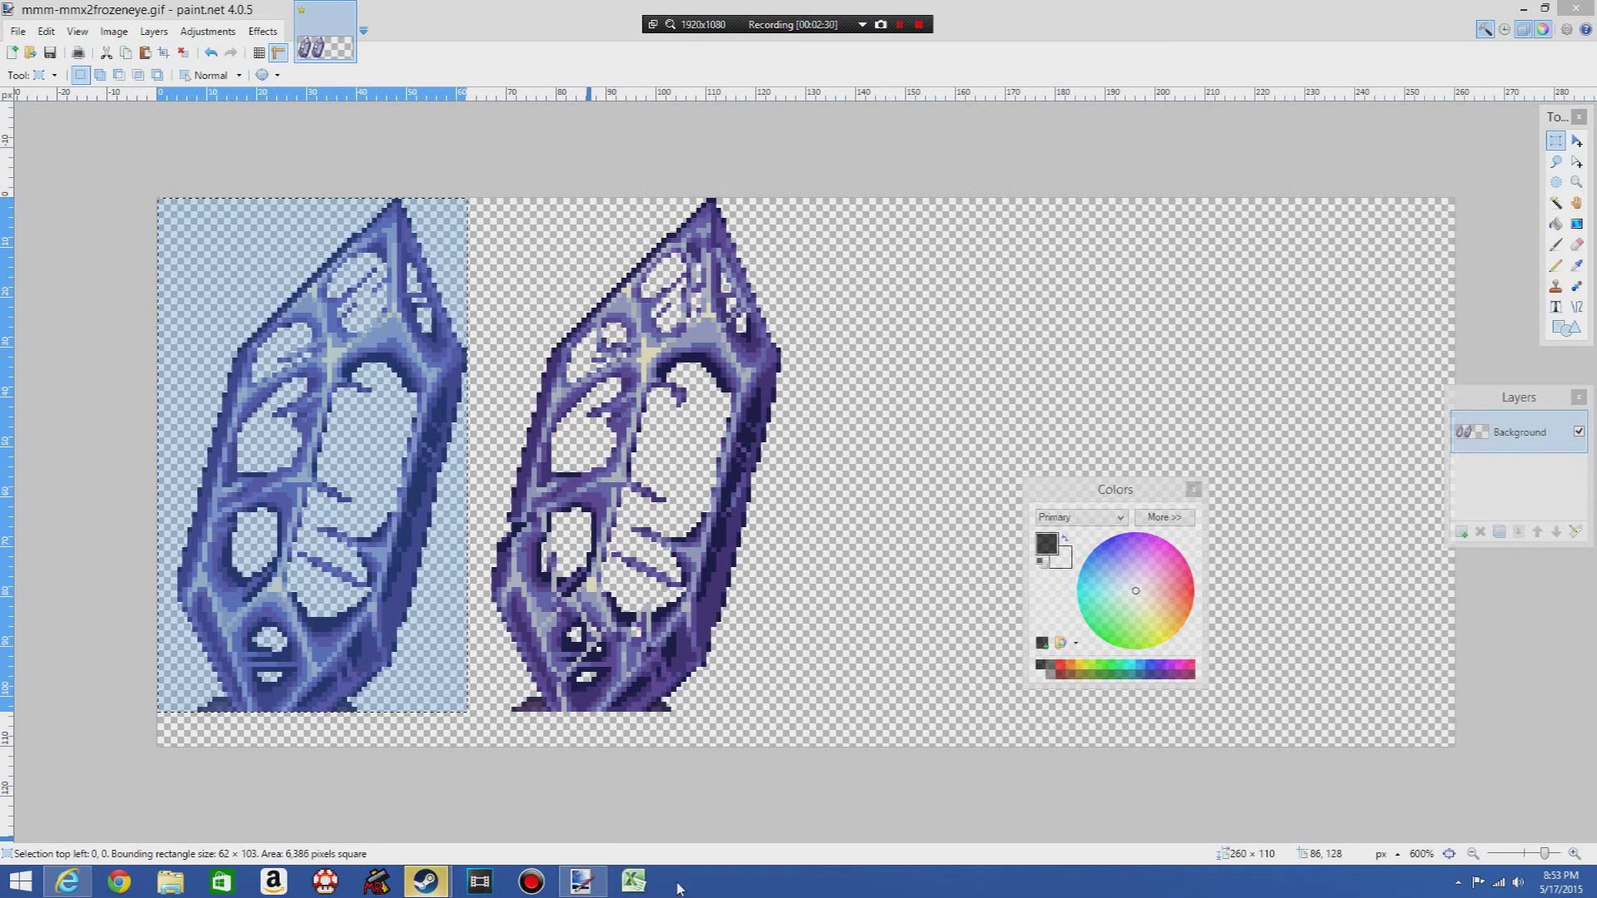
Step: Place Calculator beside the sprite image and compute 103 × 4 = 412
{"action": "left_click_drag", "start_coordinate": [486, 327], "coordinate": [1123, 192]}
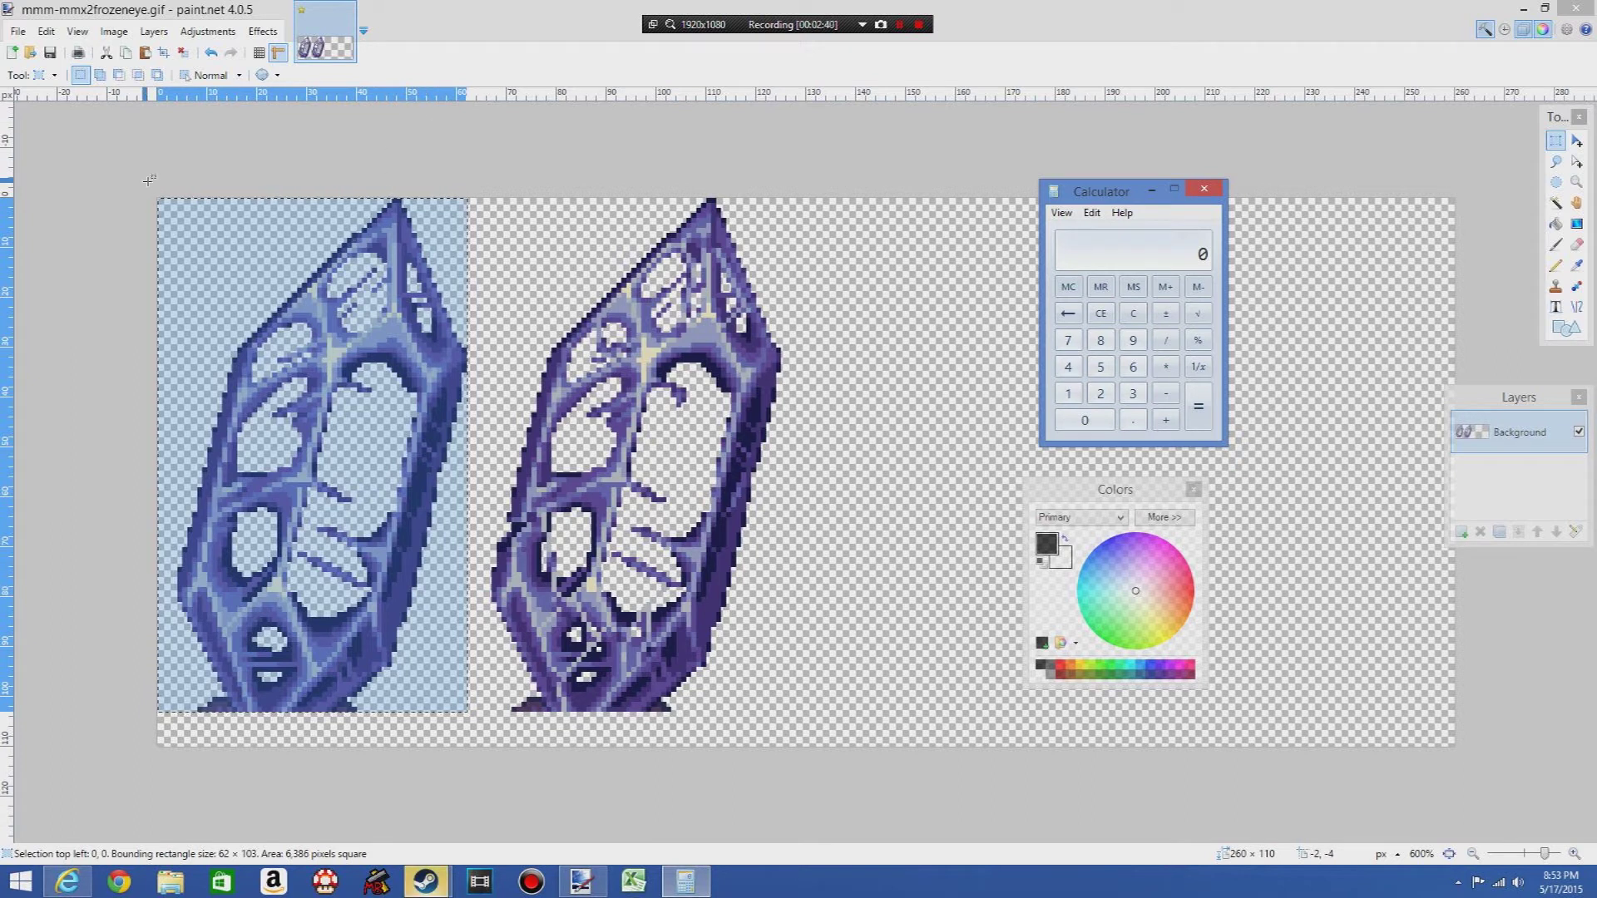
{"action": "mouse_move", "coordinate": [157, 196]}
{"action": "left_mouse_down"}
{"action": "mouse_move", "coordinate": [444, 705]}
{"action": "mouse_move", "coordinate": [472, 709]}
{"action": "left_mouse_up"}
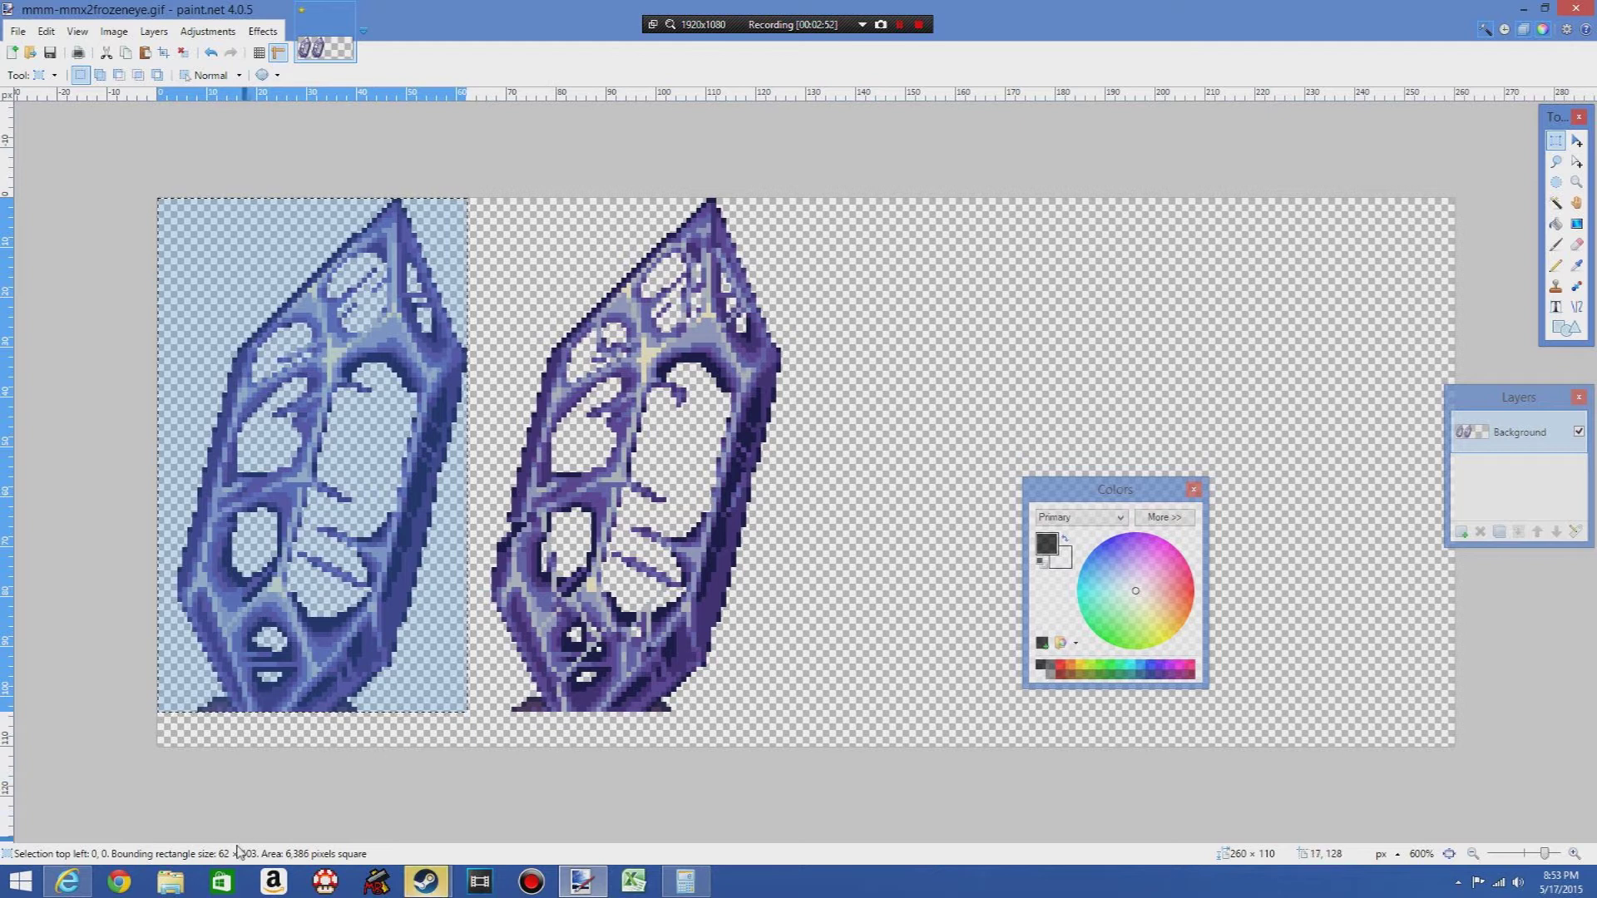
{"action": "left_click", "coordinate": [685, 880]}
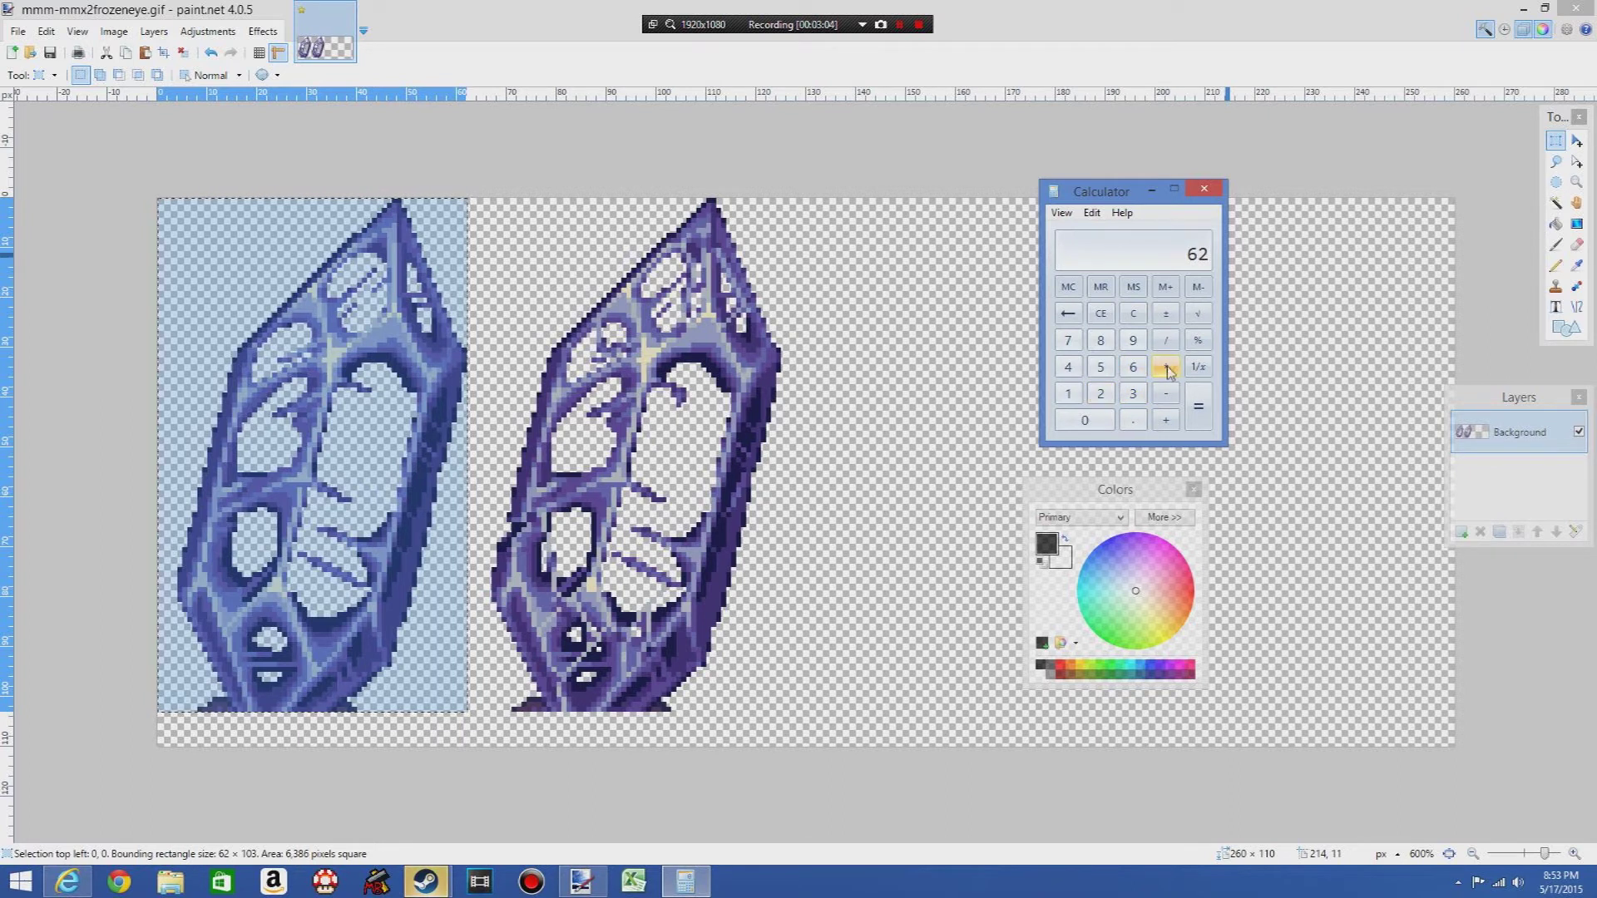
{"action": "left_click", "coordinate": [1136, 316]}
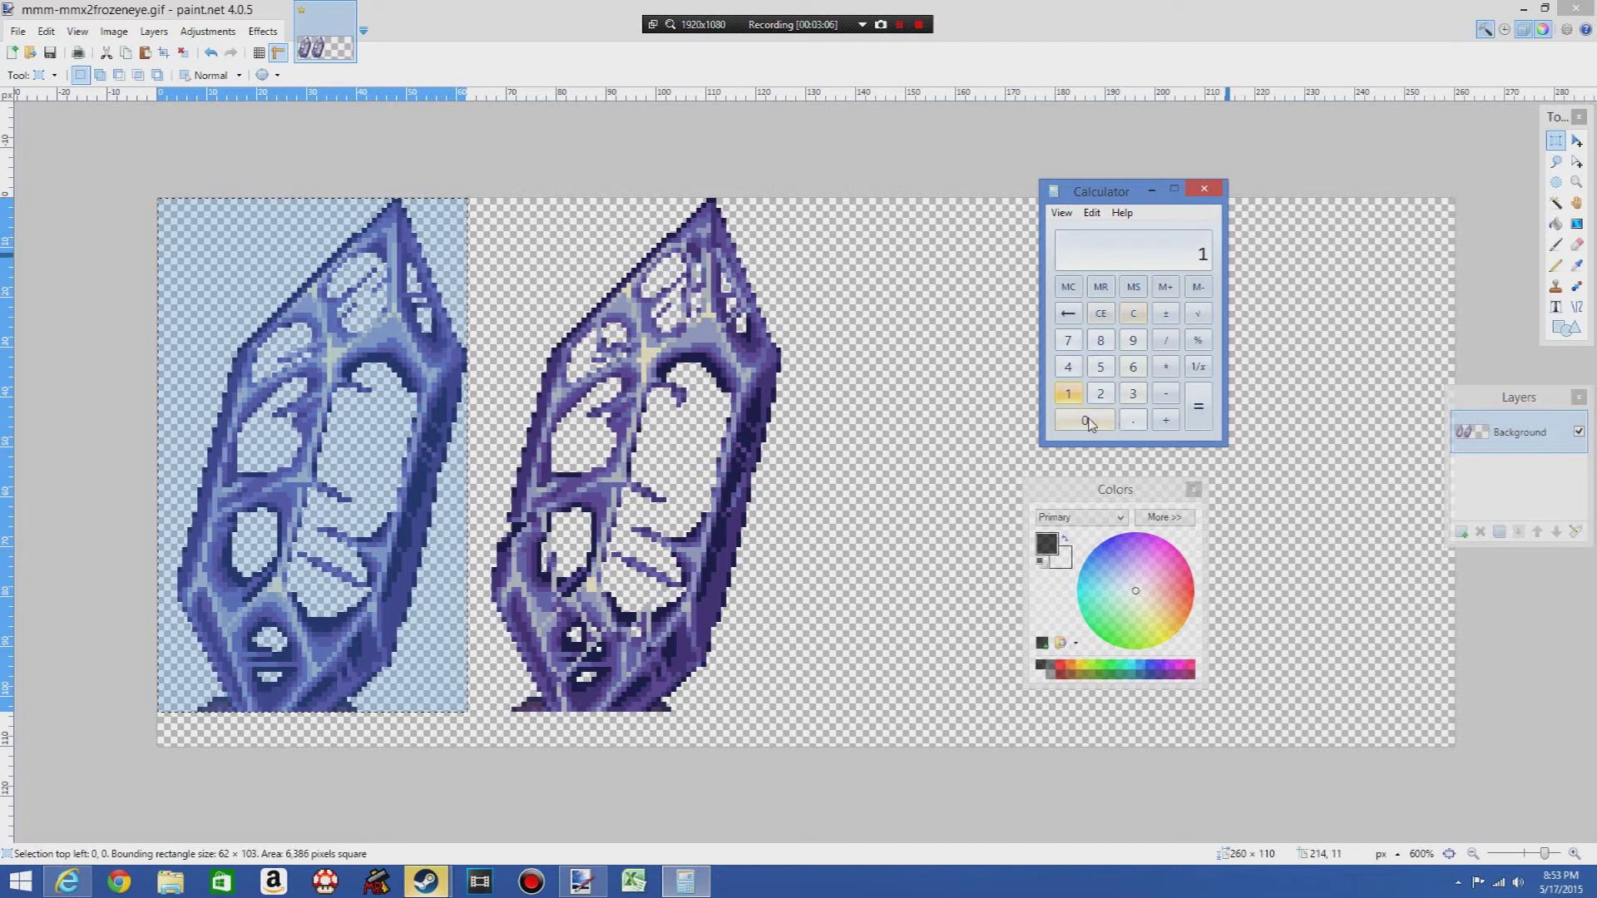
{"action": "left_click", "coordinate": [1133, 396]}
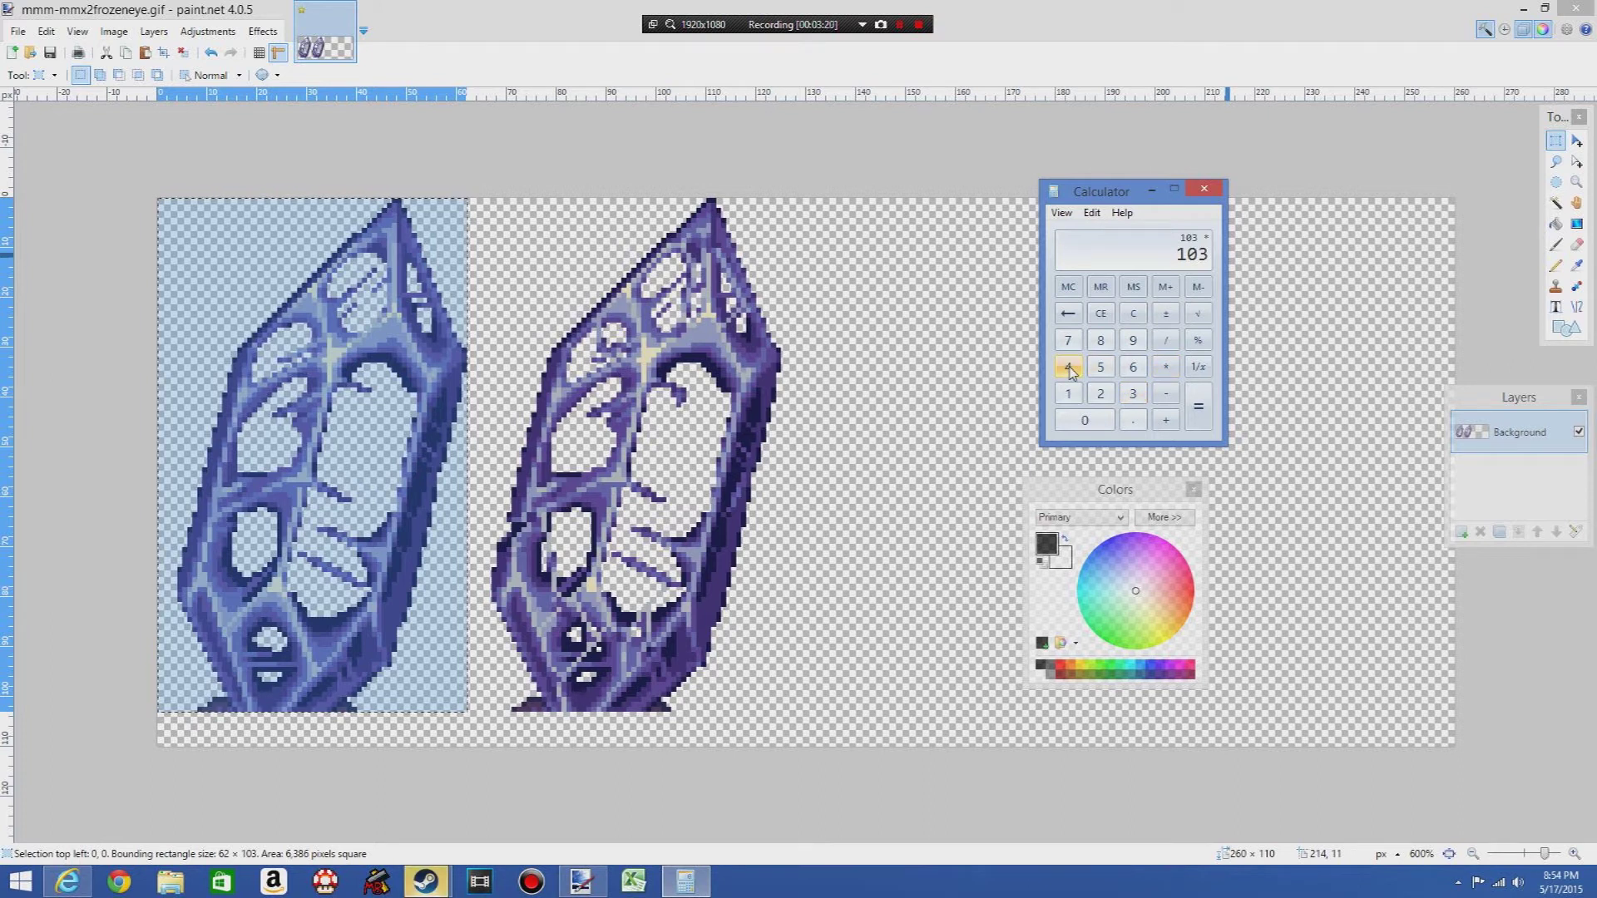
{"action": "left_click", "coordinate": [1198, 410]}
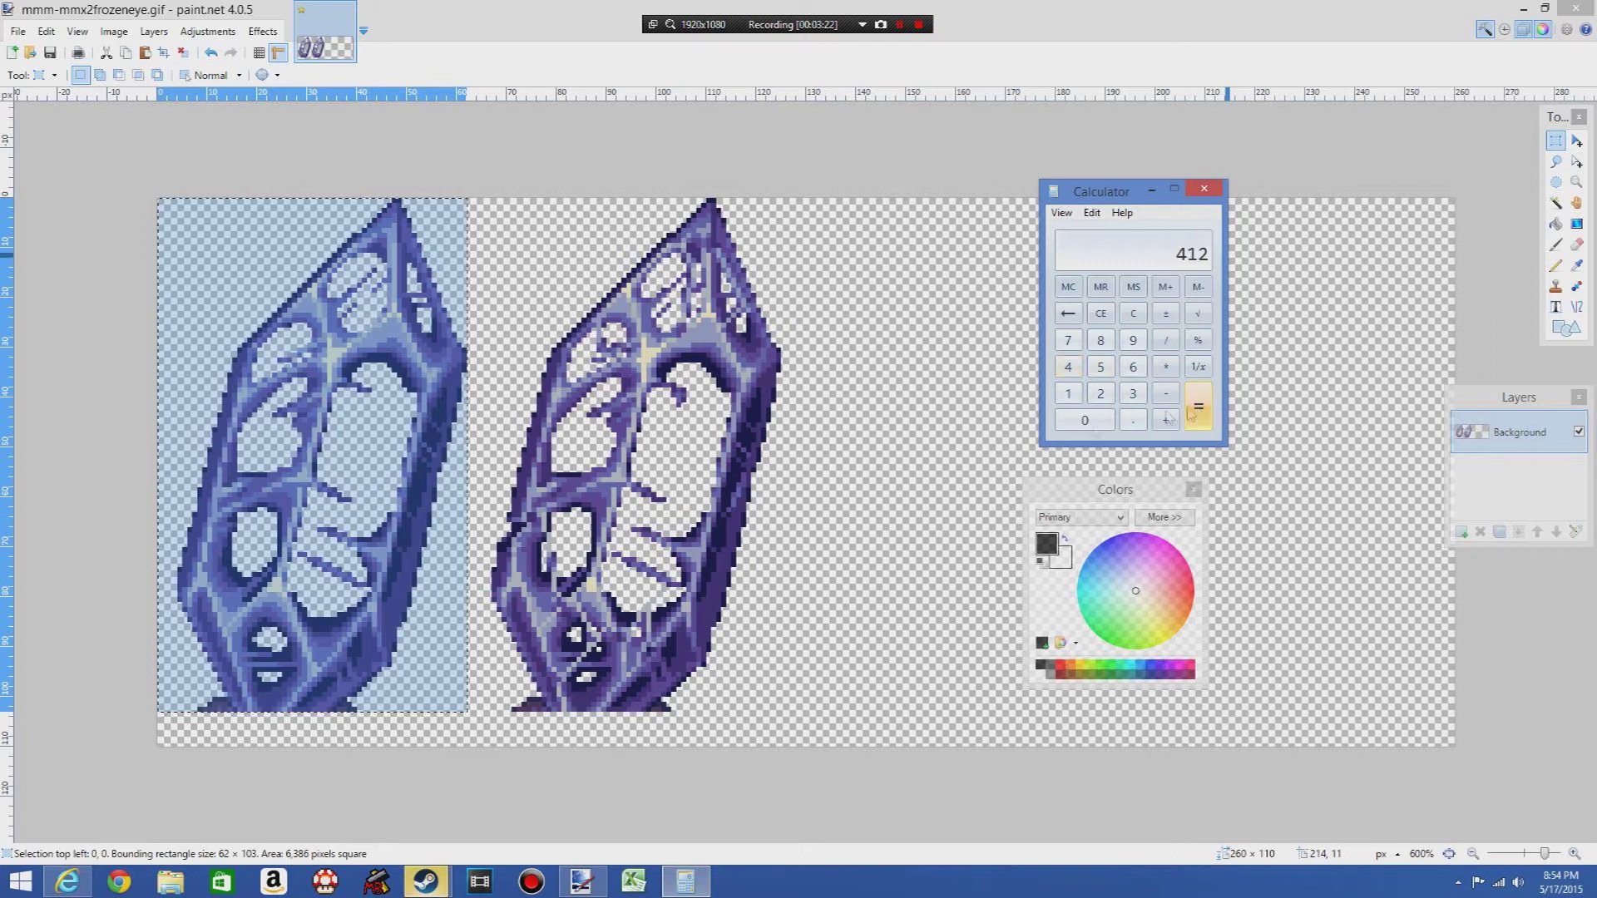
{"action": "left_click", "coordinate": [164, 888]}
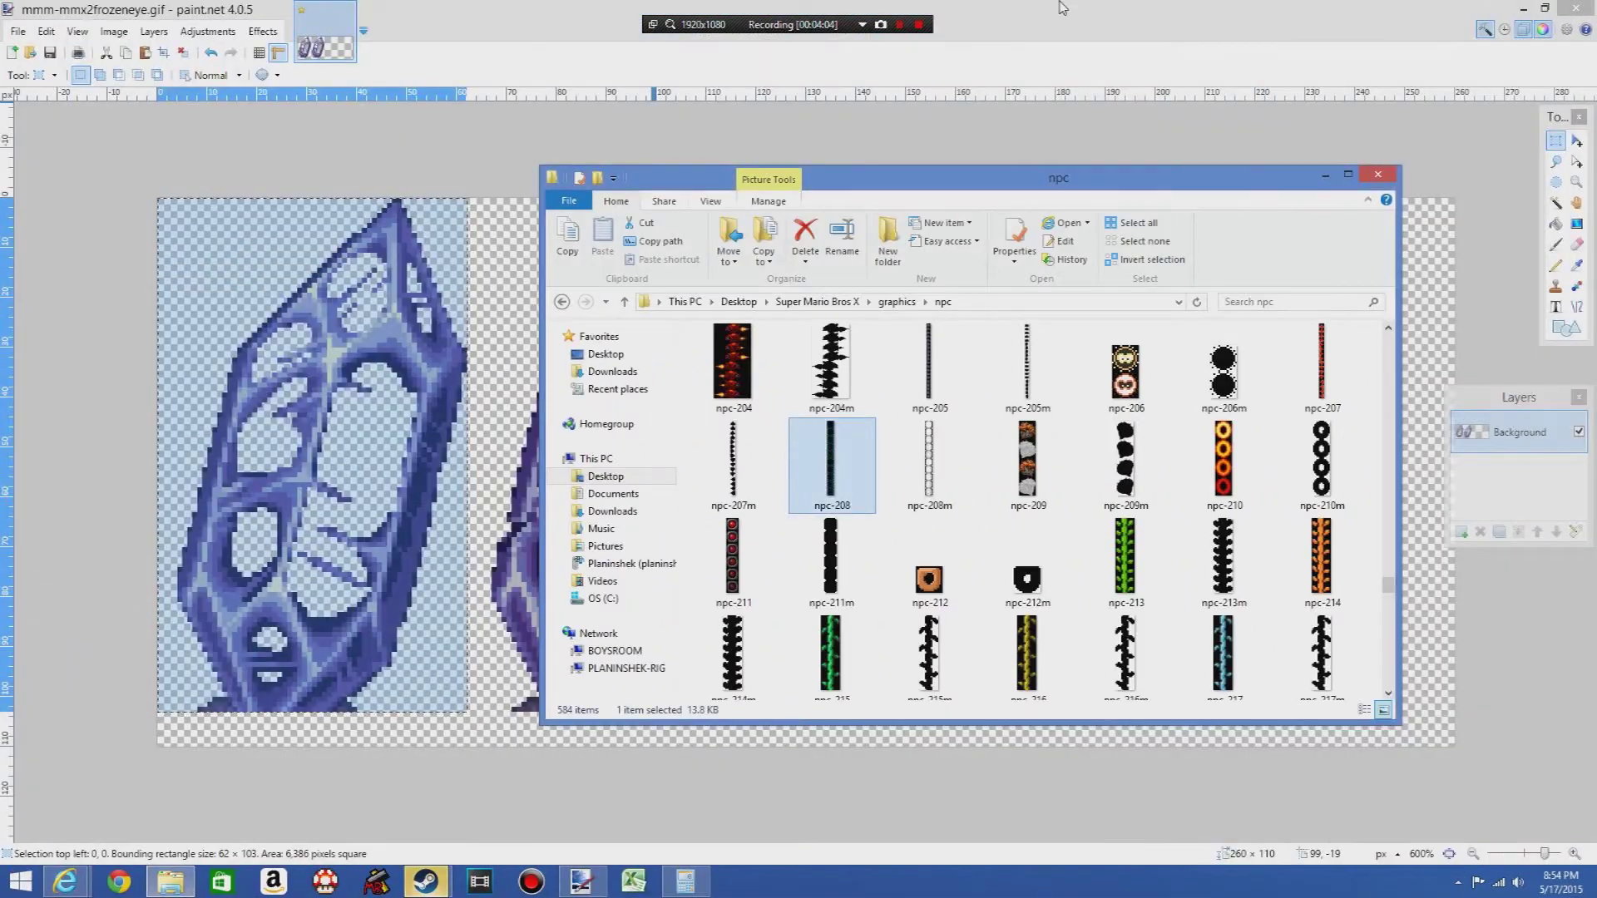
Step: Bring up the Canvas Size dialog for the sprite image
{"action": "left_click", "coordinate": [1062, 8]}
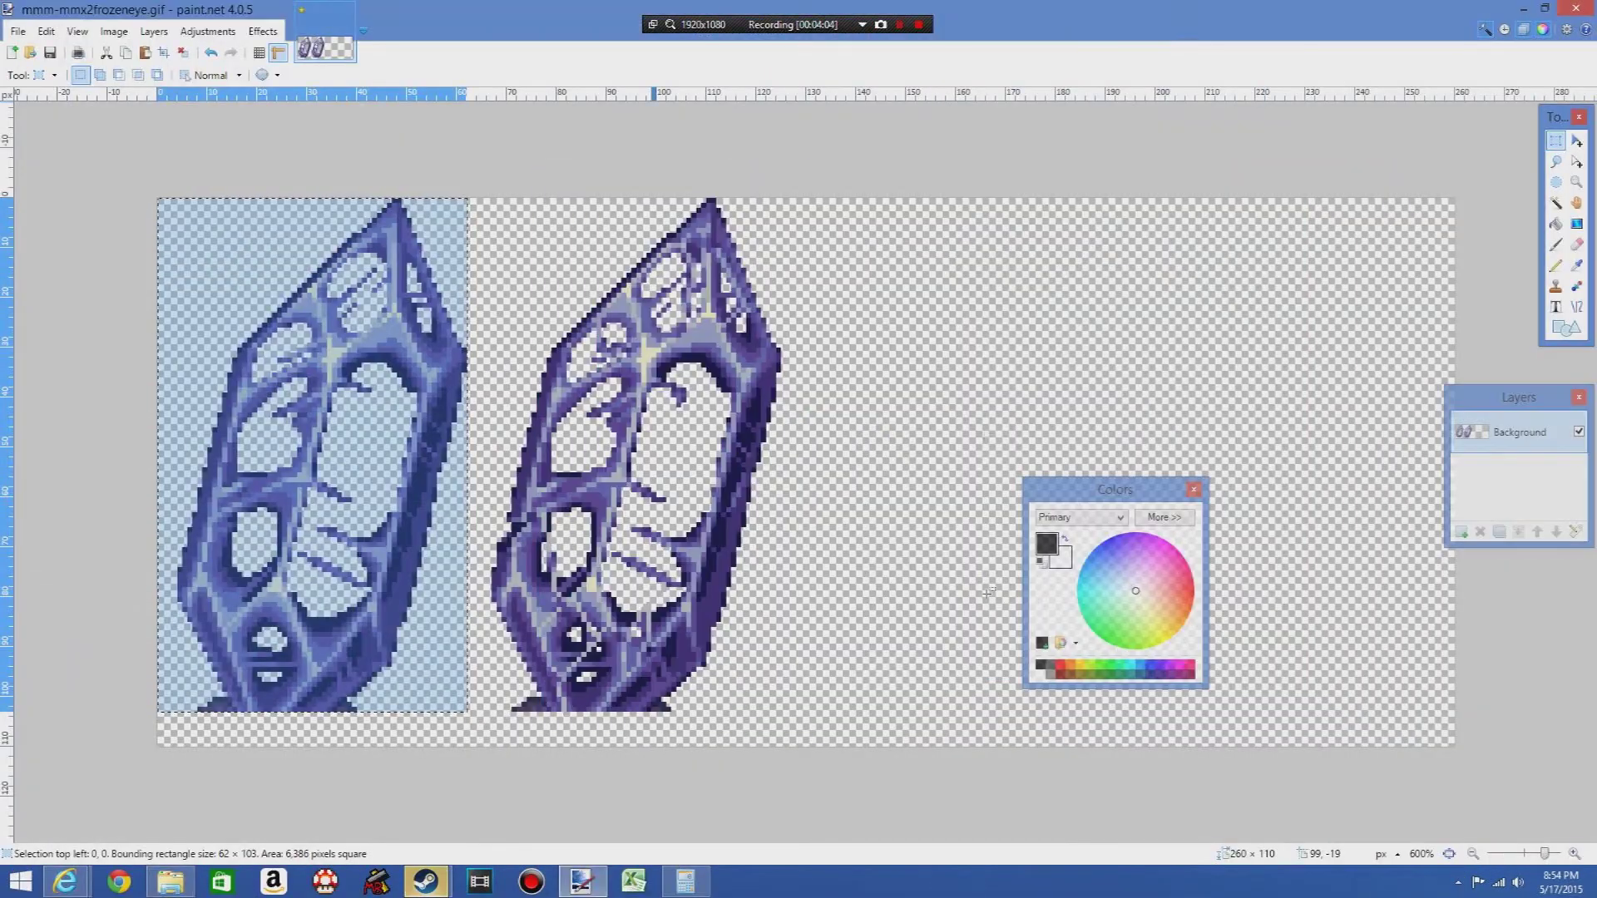
{"action": "left_click", "coordinate": [114, 32]}
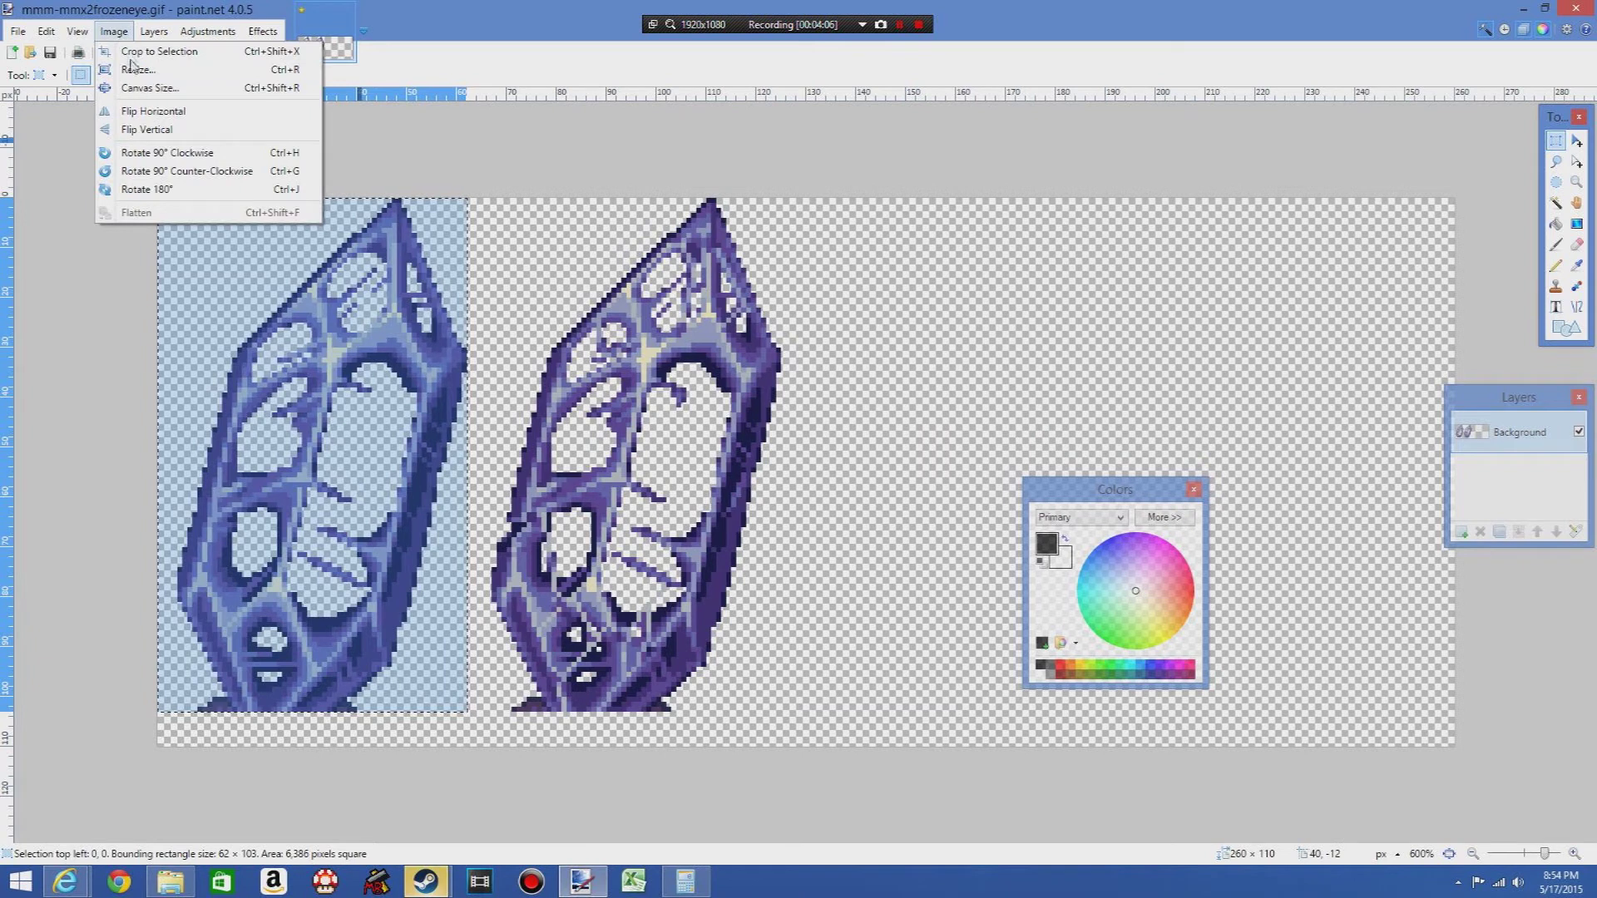
{"action": "left_click", "coordinate": [138, 86]}
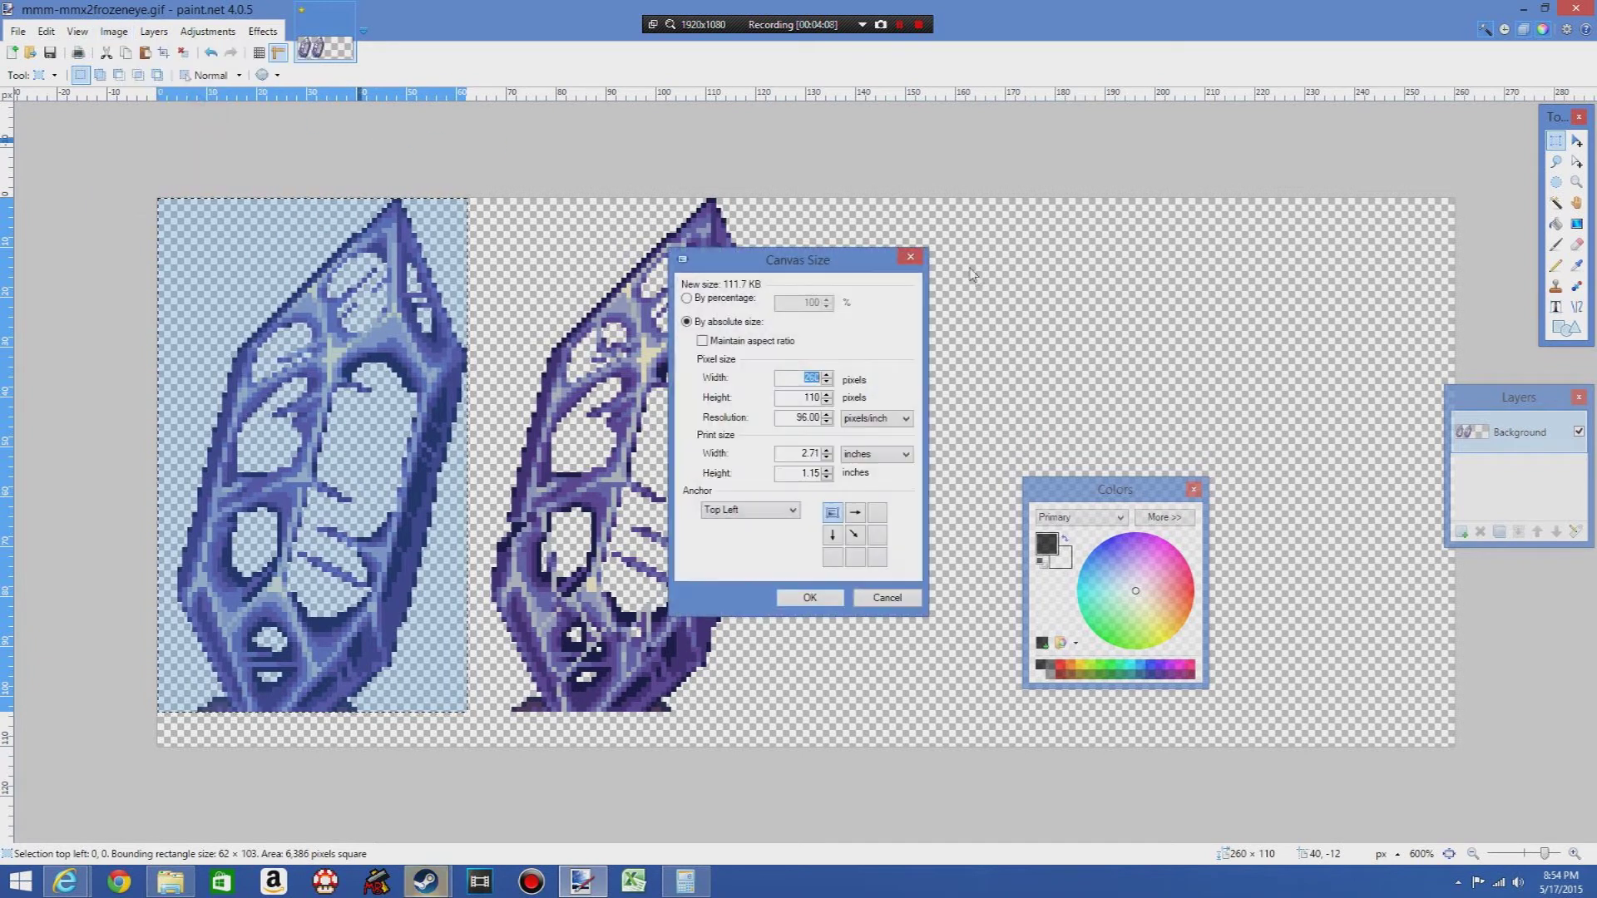
{"action": "left_click", "coordinate": [910, 257]}
{"action": "left_click", "coordinate": [114, 32]}
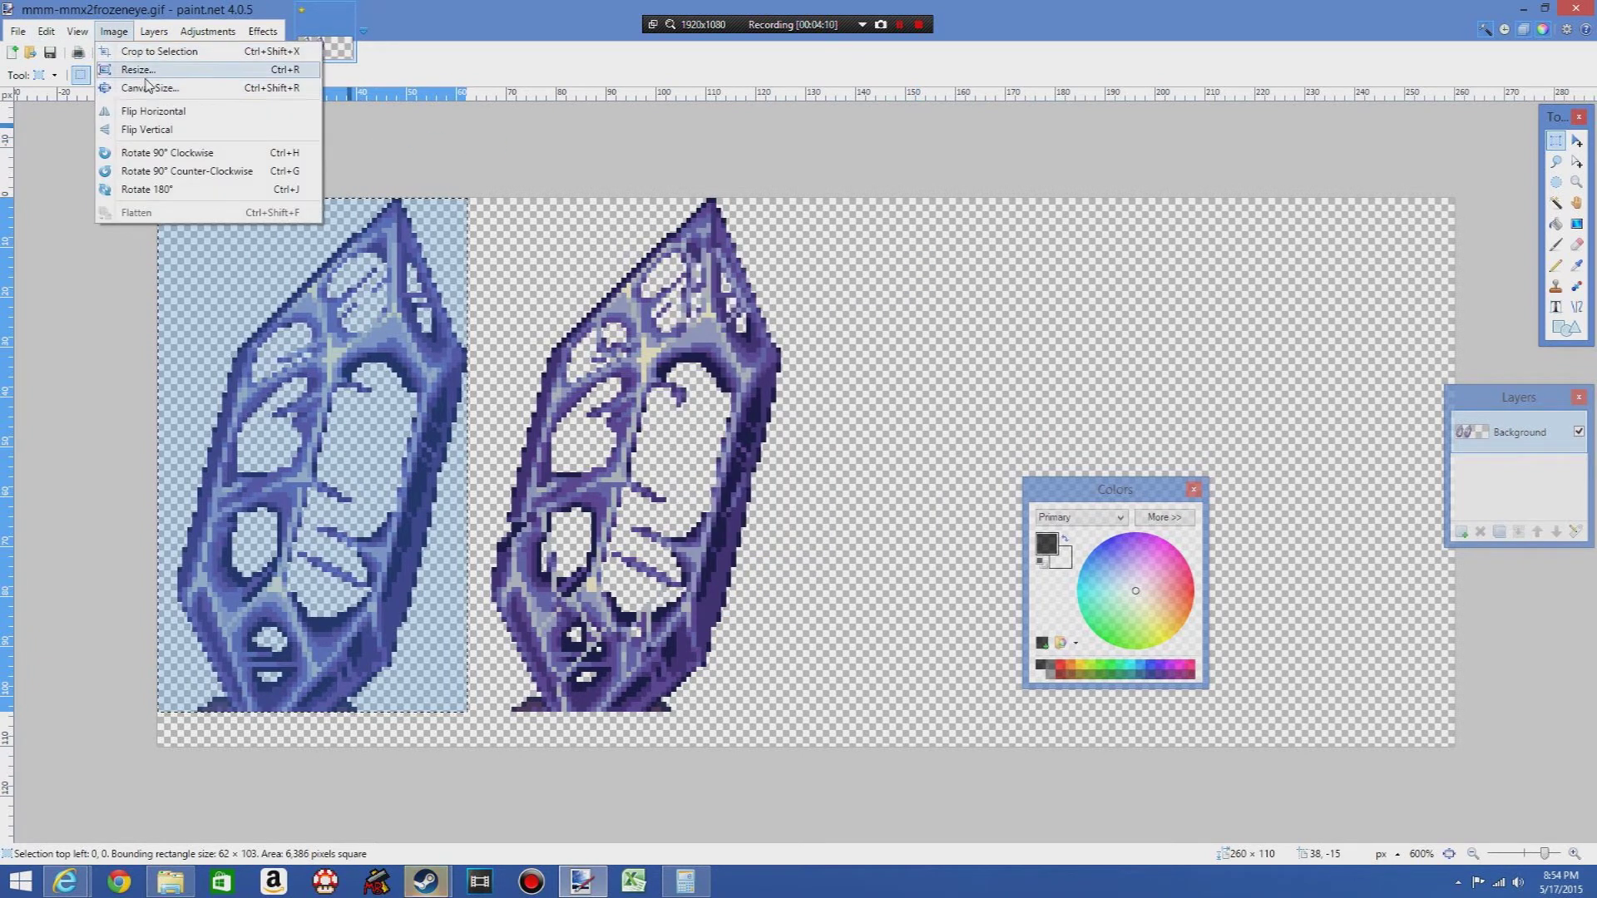
{"action": "left_click", "coordinate": [148, 87]}
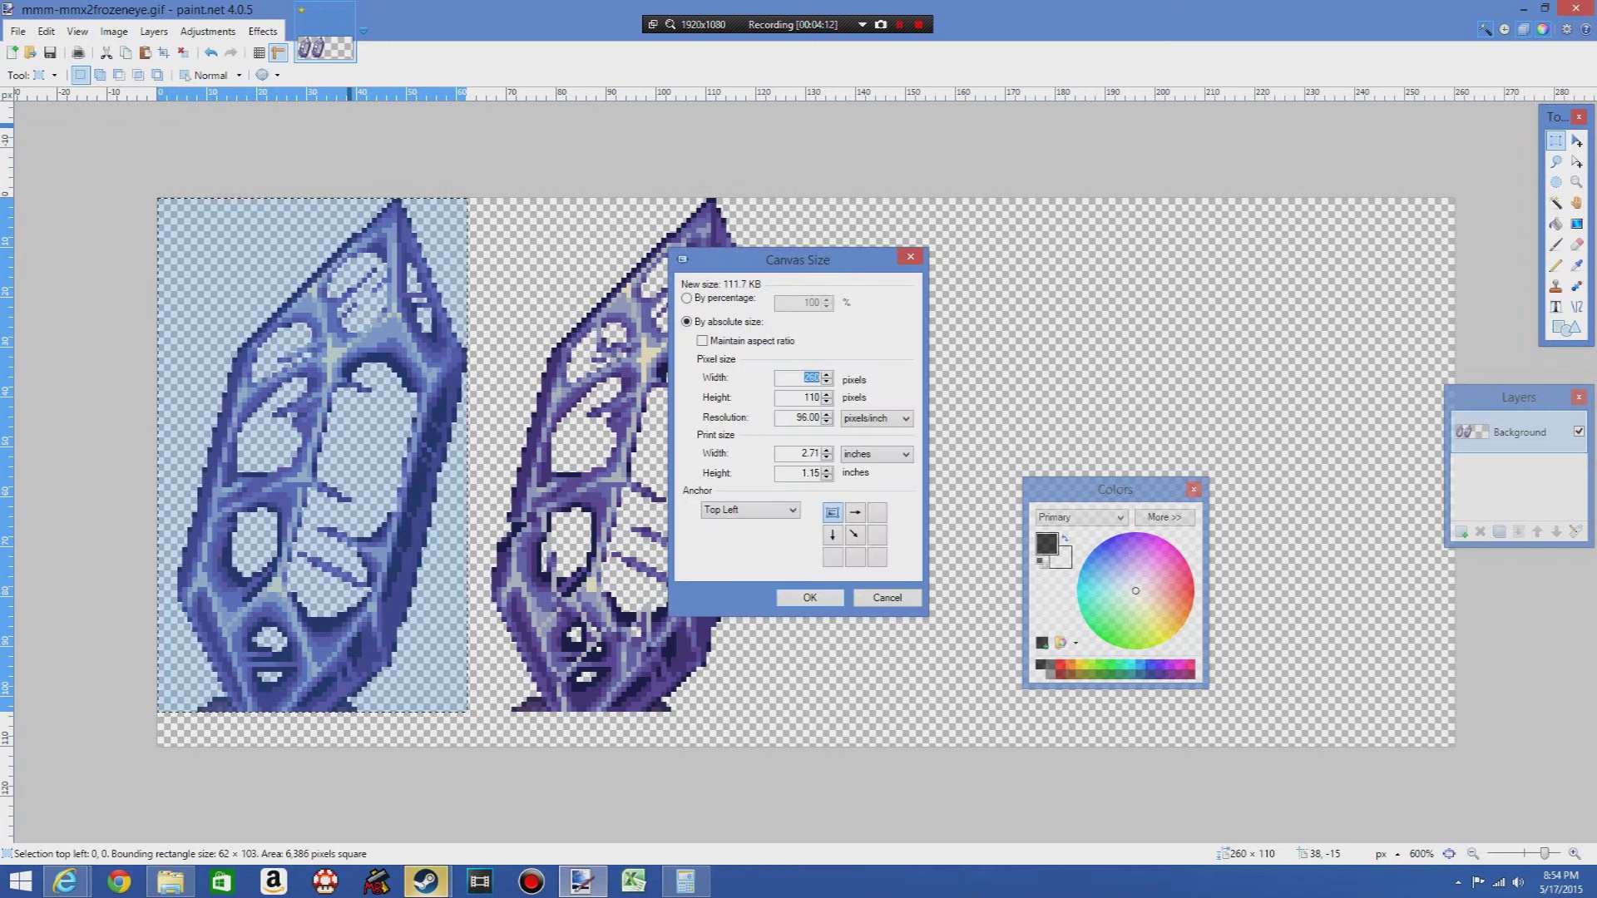
Step: Compute 103 × 5 = 515 in Calculator
{"action": "left_click", "coordinate": [685, 882]}
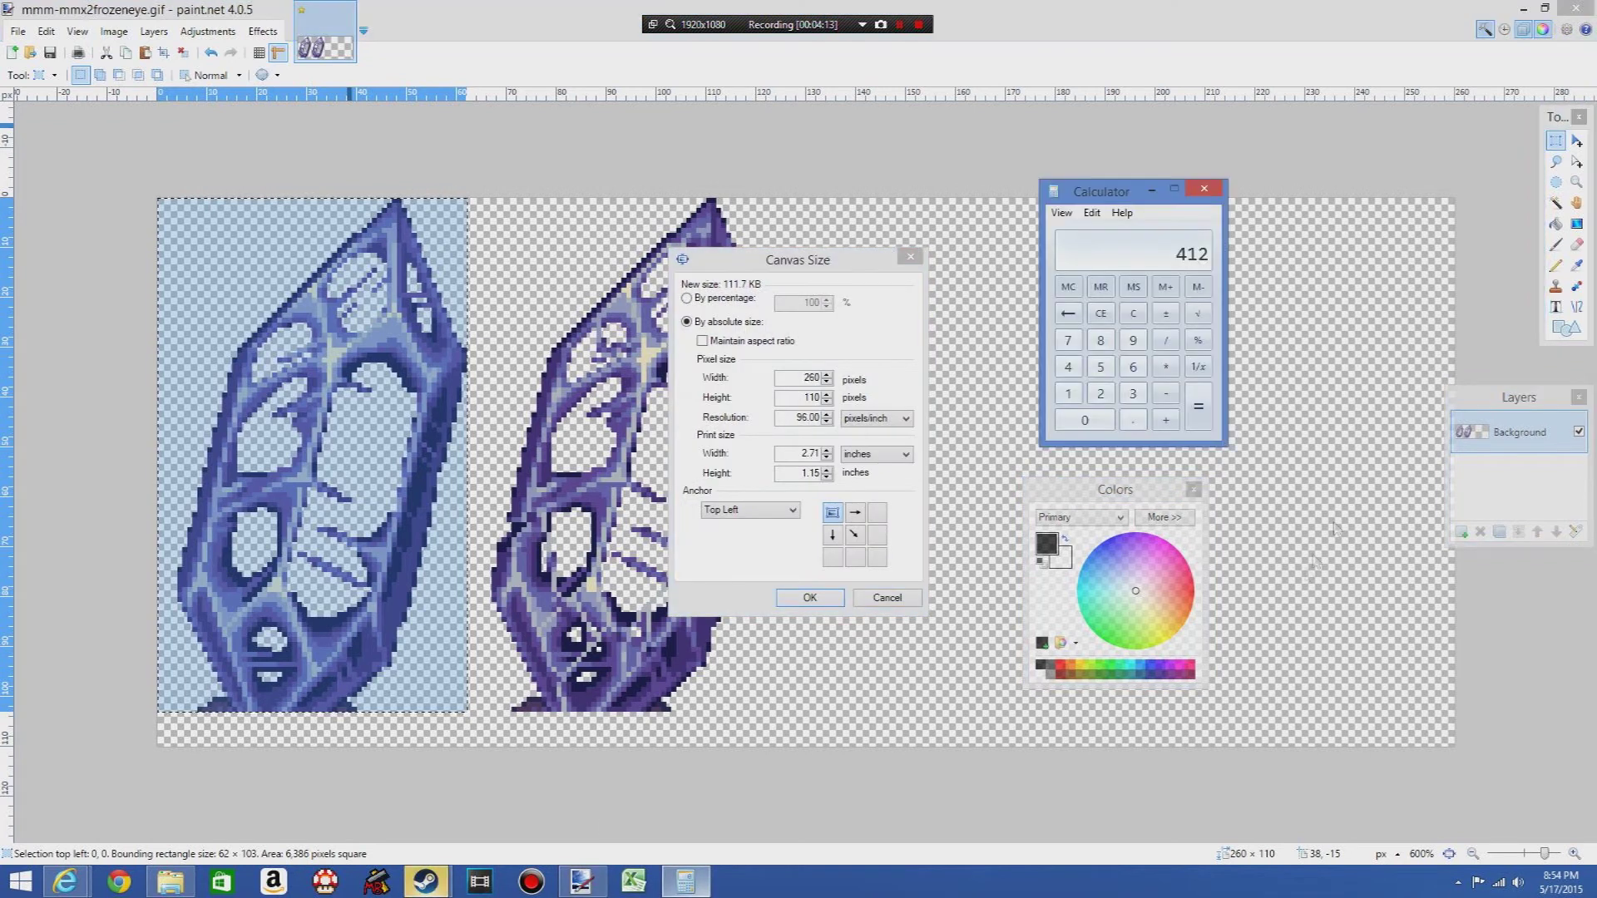
{"action": "left_click", "coordinate": [1134, 316]}
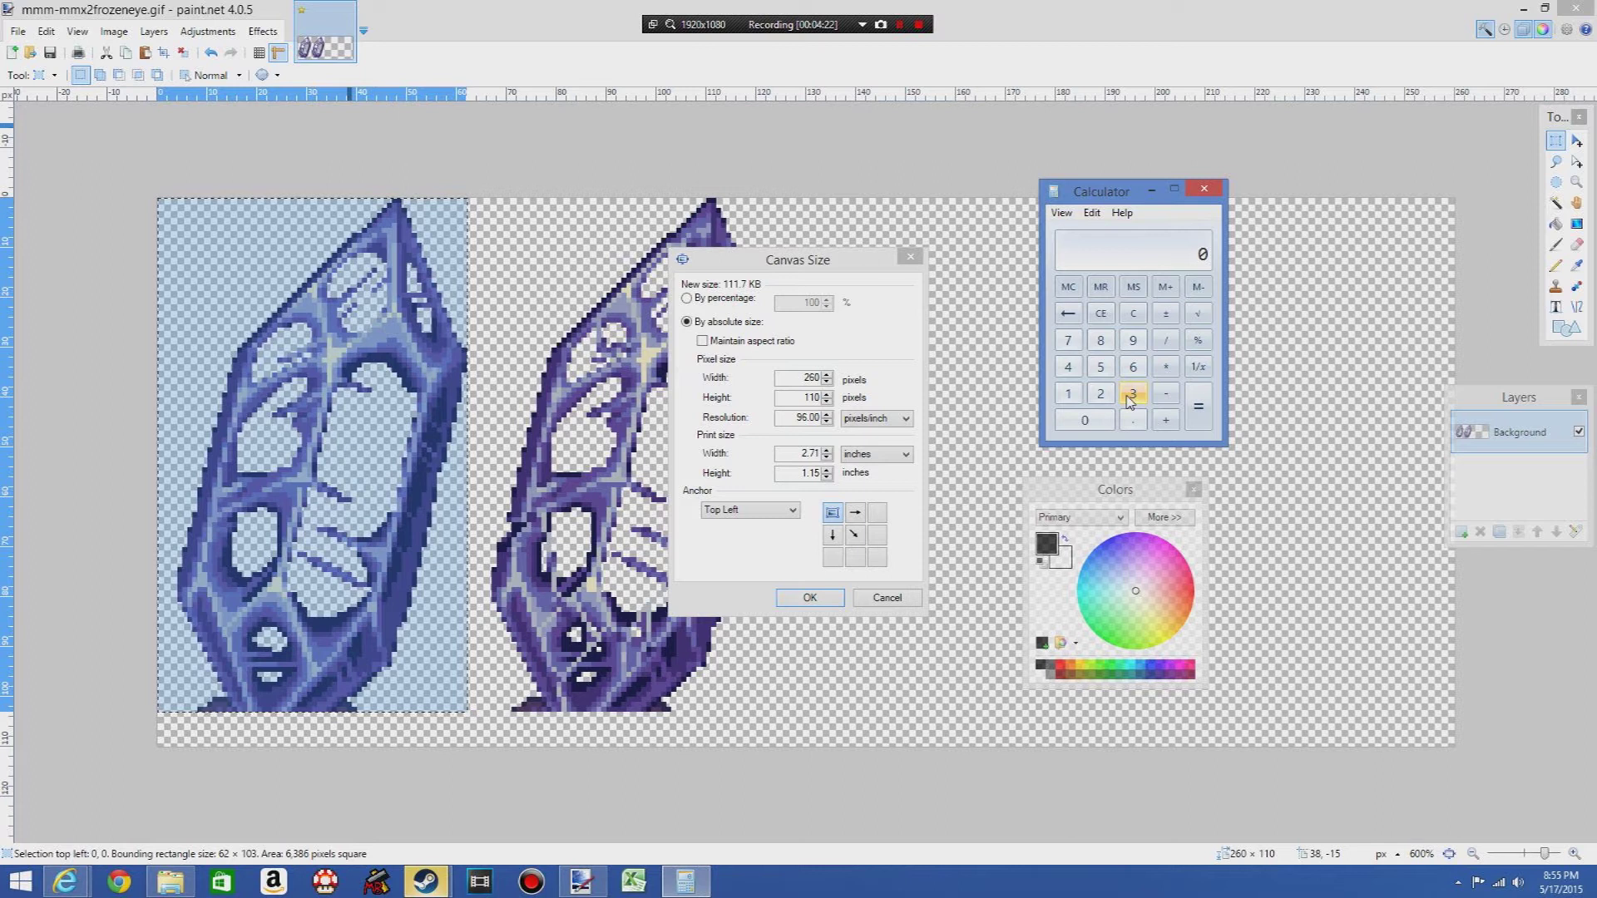
{"action": "left_click", "coordinate": [1131, 368]}
{"action": "left_click", "coordinate": [1115, 386]}
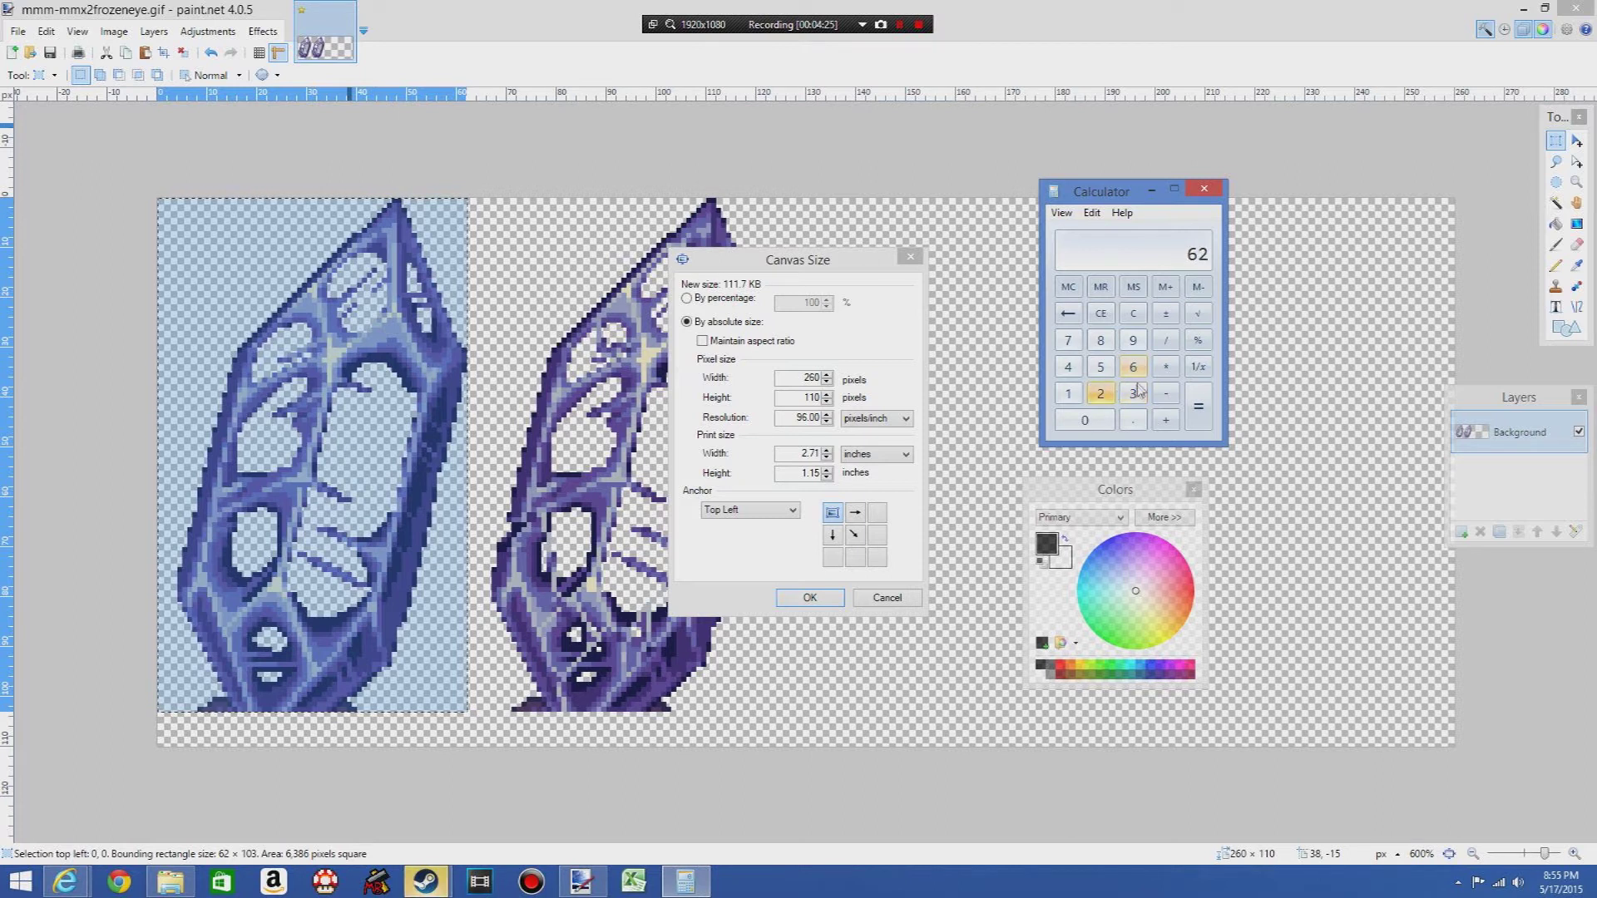
{"action": "left_click", "coordinate": [1133, 313]}
{"action": "left_click", "coordinate": [1068, 393]}
{"action": "left_click", "coordinate": [1085, 420]}
{"action": "left_click", "coordinate": [1134, 395]}
{"action": "left_click", "coordinate": [1168, 369]}
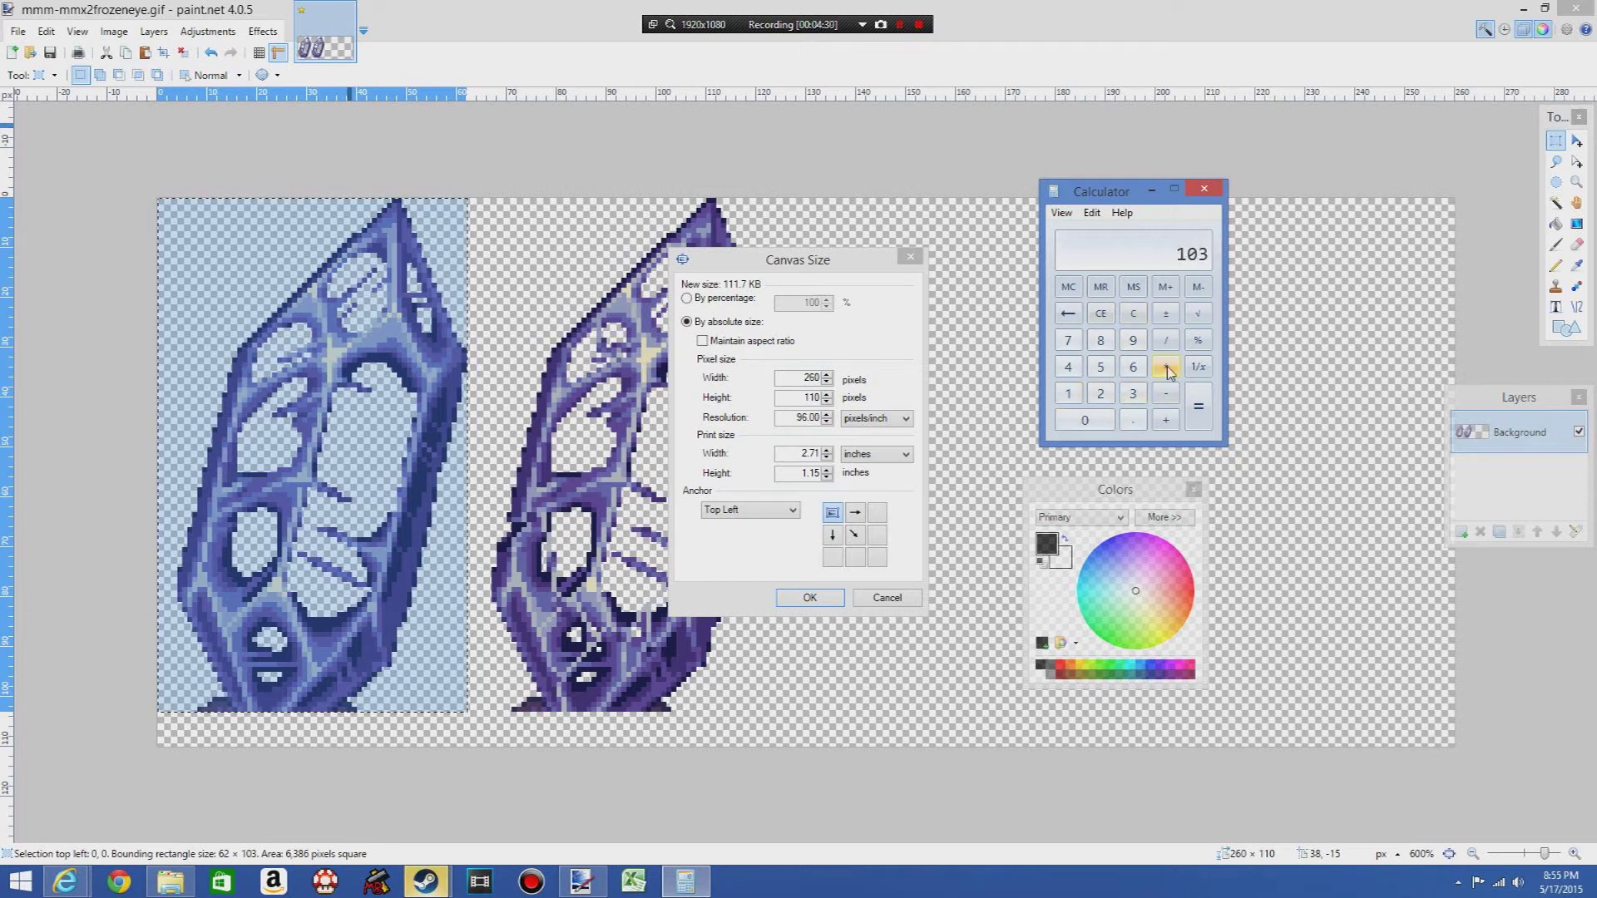
{"action": "left_click", "coordinate": [1197, 418]}
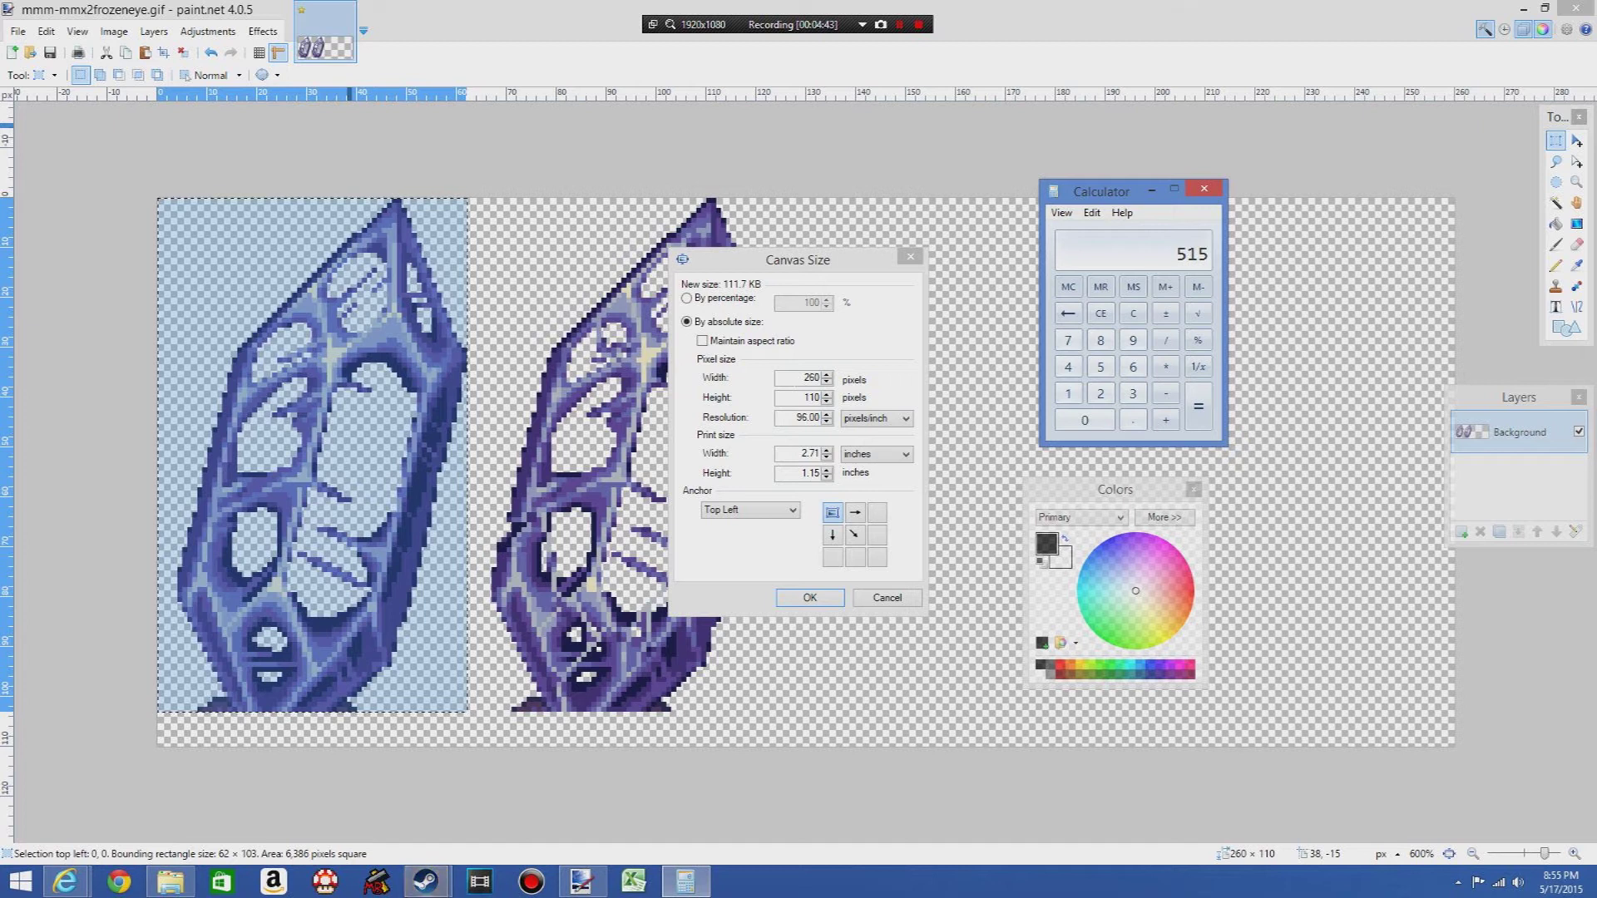
Step: Set the canvas height to 515 px and apply the 260 × 515 size
{"action": "key", "text": "alt+Tab"}
{"action": "type", "text": "515"}
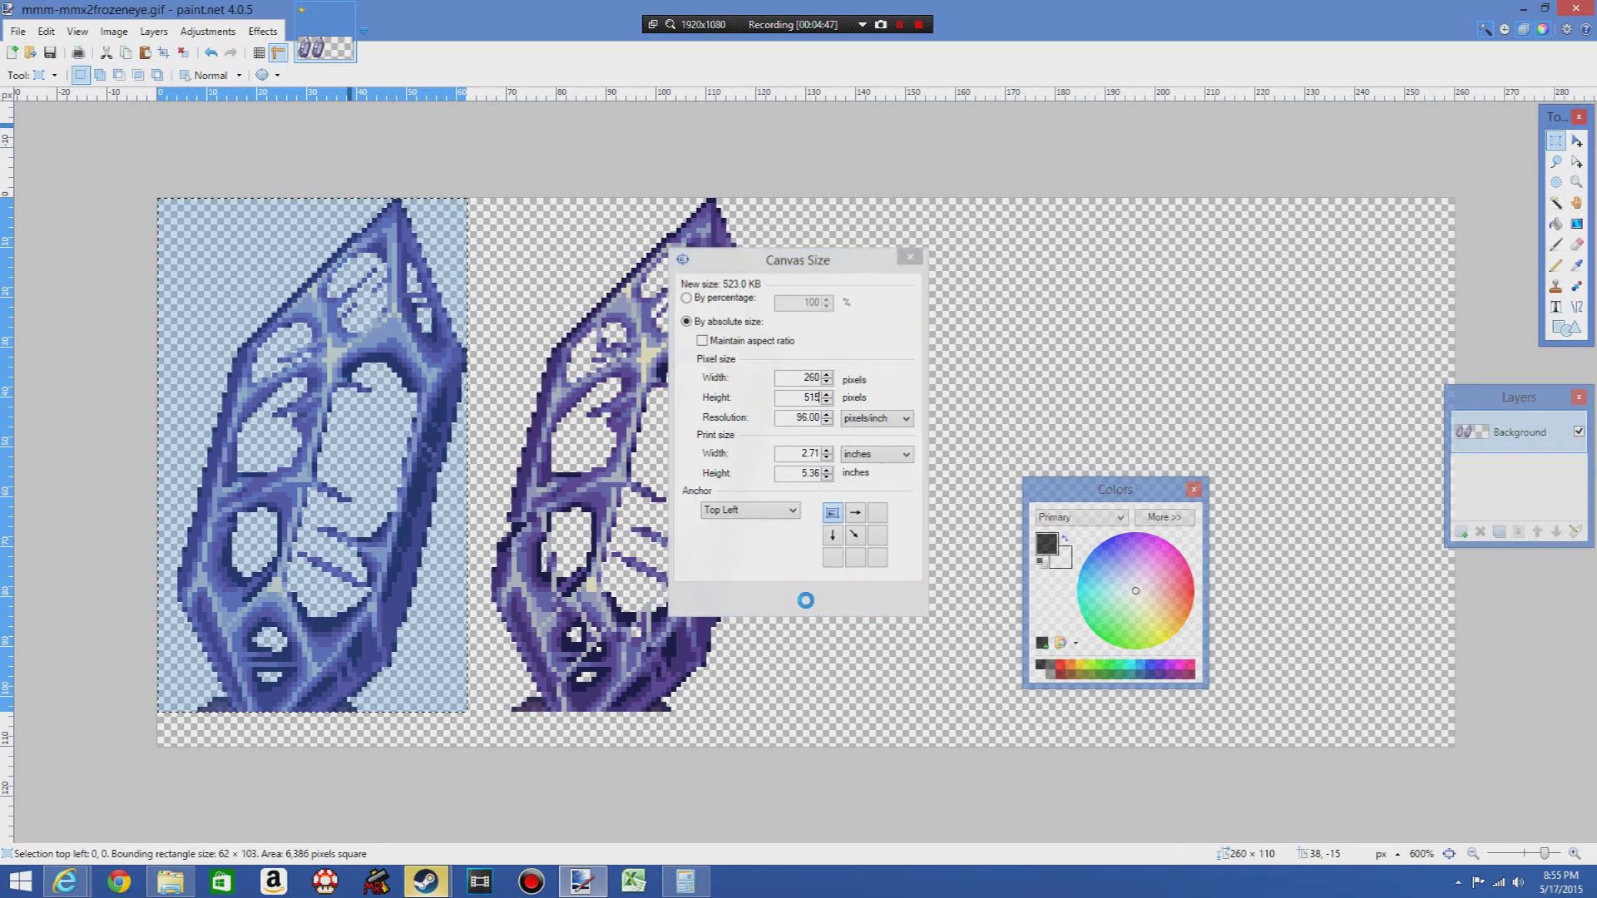
{"action": "left_click", "coordinate": [810, 598]}
{"action": "scroll", "coordinate": [805, 599], "scroll_direction": "down", "scroll_amount": 5}
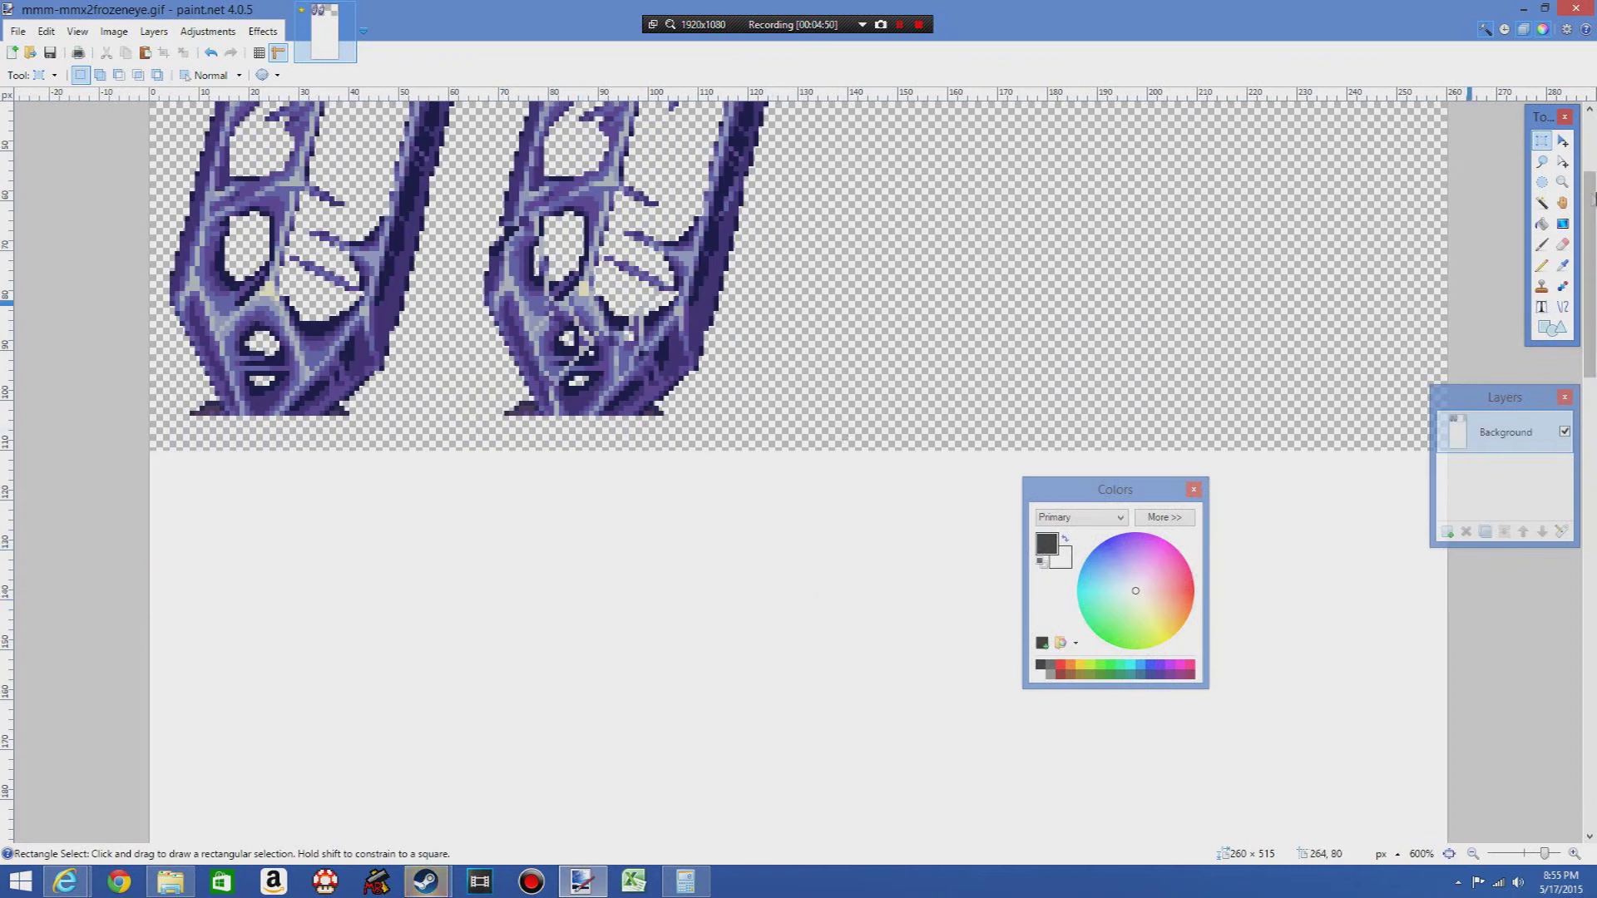
Step: Test selections of the empty area and the left crystal, then deselect
{"action": "left_click", "coordinate": [1541, 203]}
{"action": "left_click", "coordinate": [404, 639]}
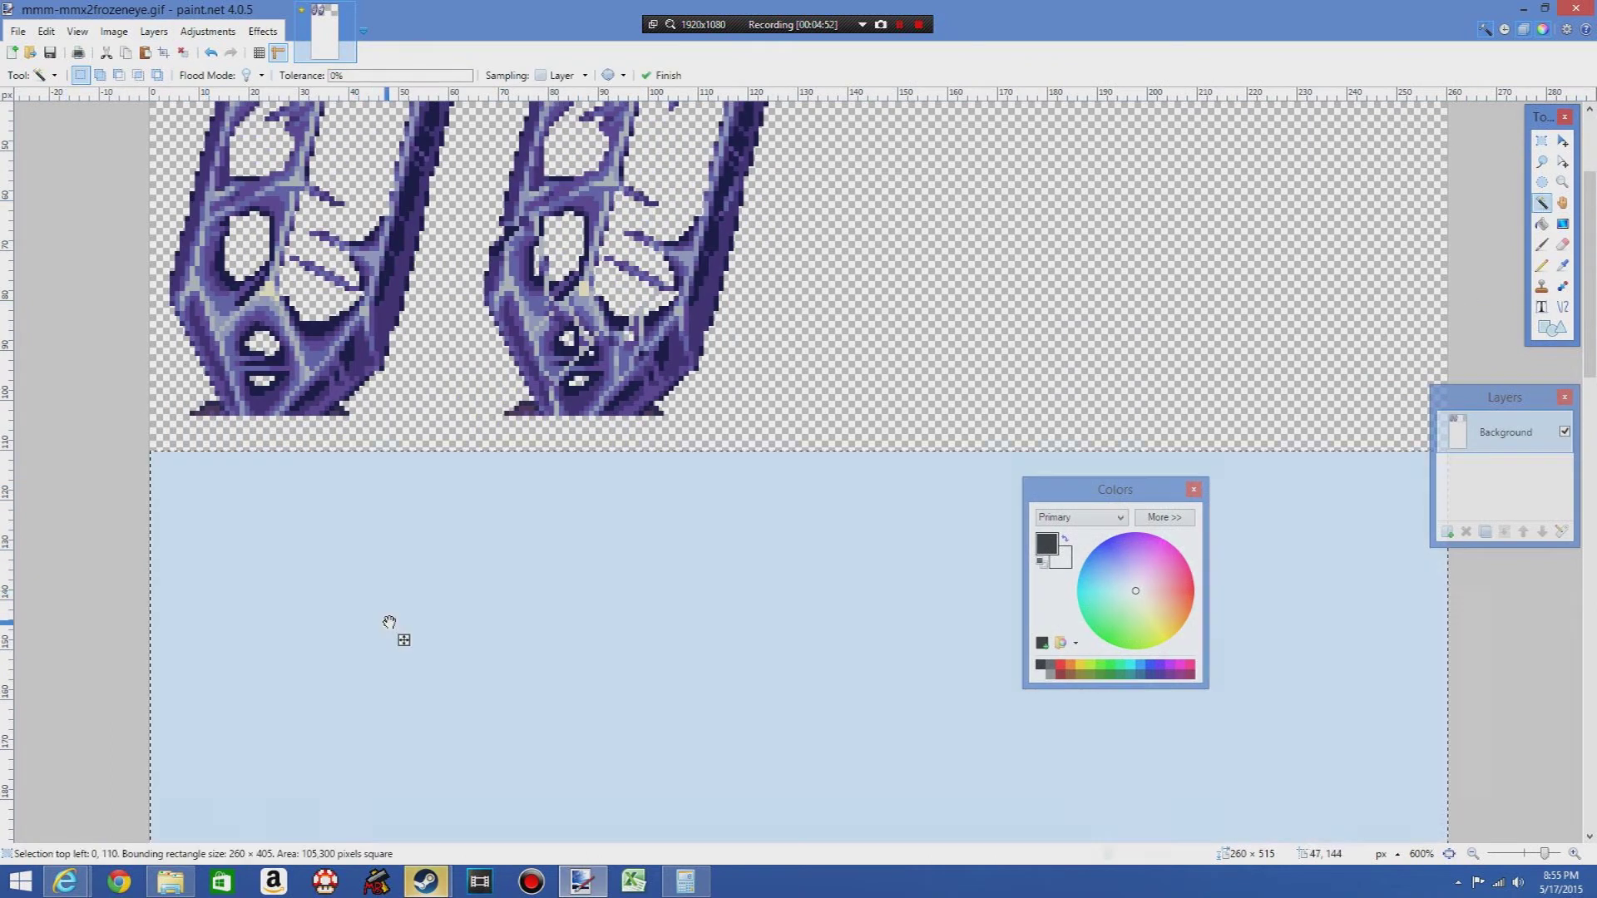
{"action": "key", "text": "ctrl+d"}
{"action": "scroll", "coordinate": [475, 444], "scroll_direction": "up", "scroll_amount": 3}
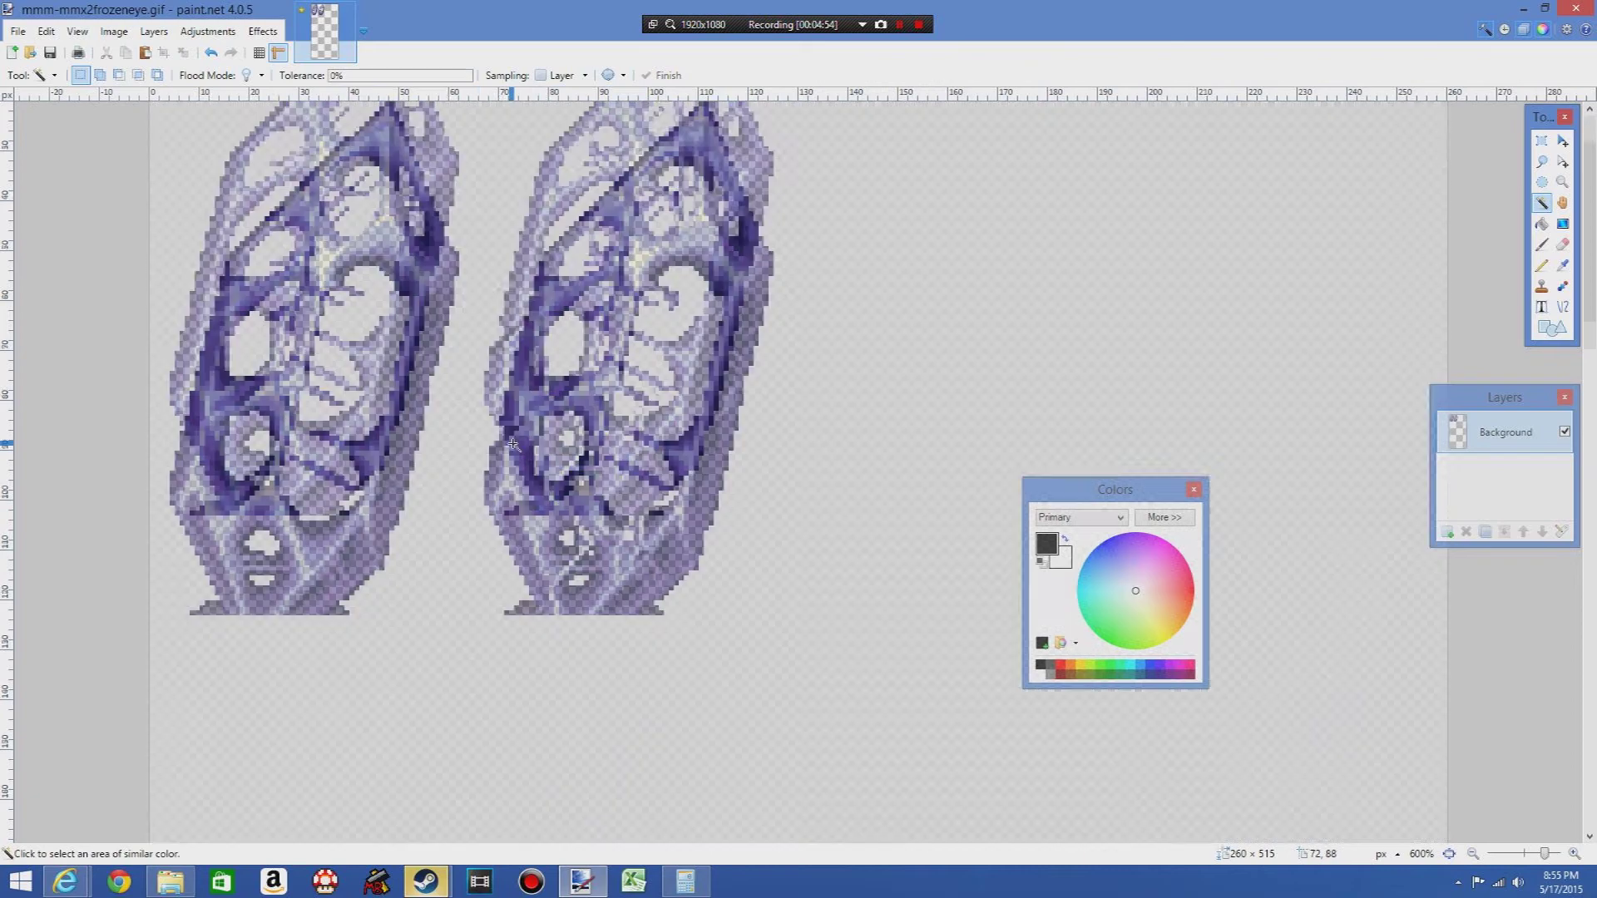
{"action": "left_click", "coordinate": [1542, 140]}
{"action": "left_click_drag", "start_coordinate": [151, 147], "coordinate": [489, 565]}
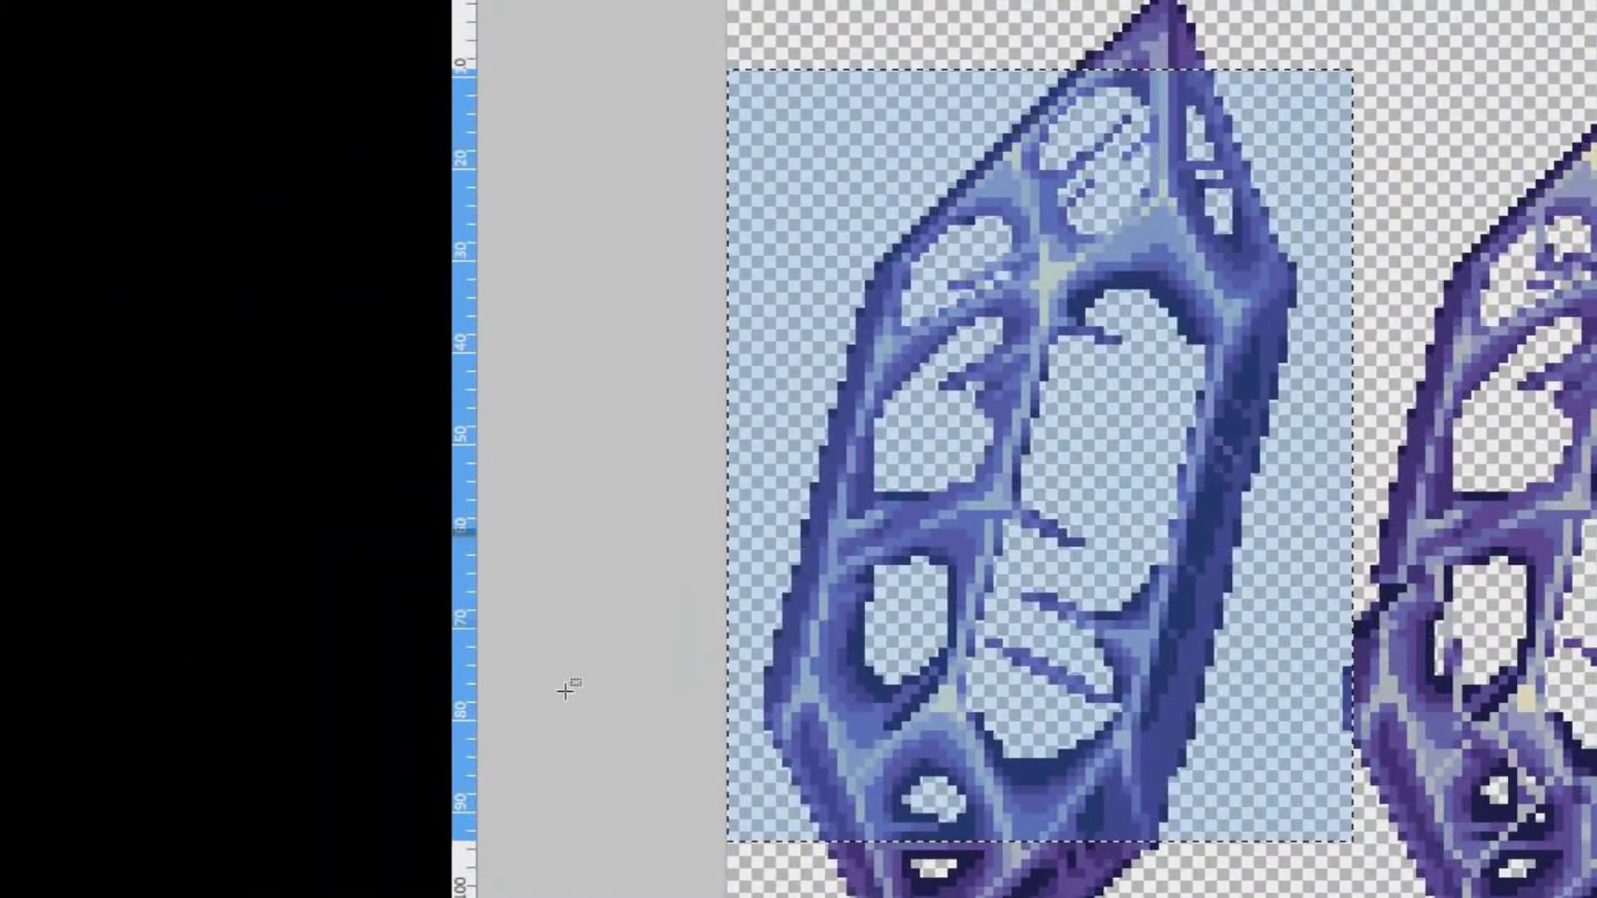
{"action": "left_click", "coordinate": [1269, 337]}
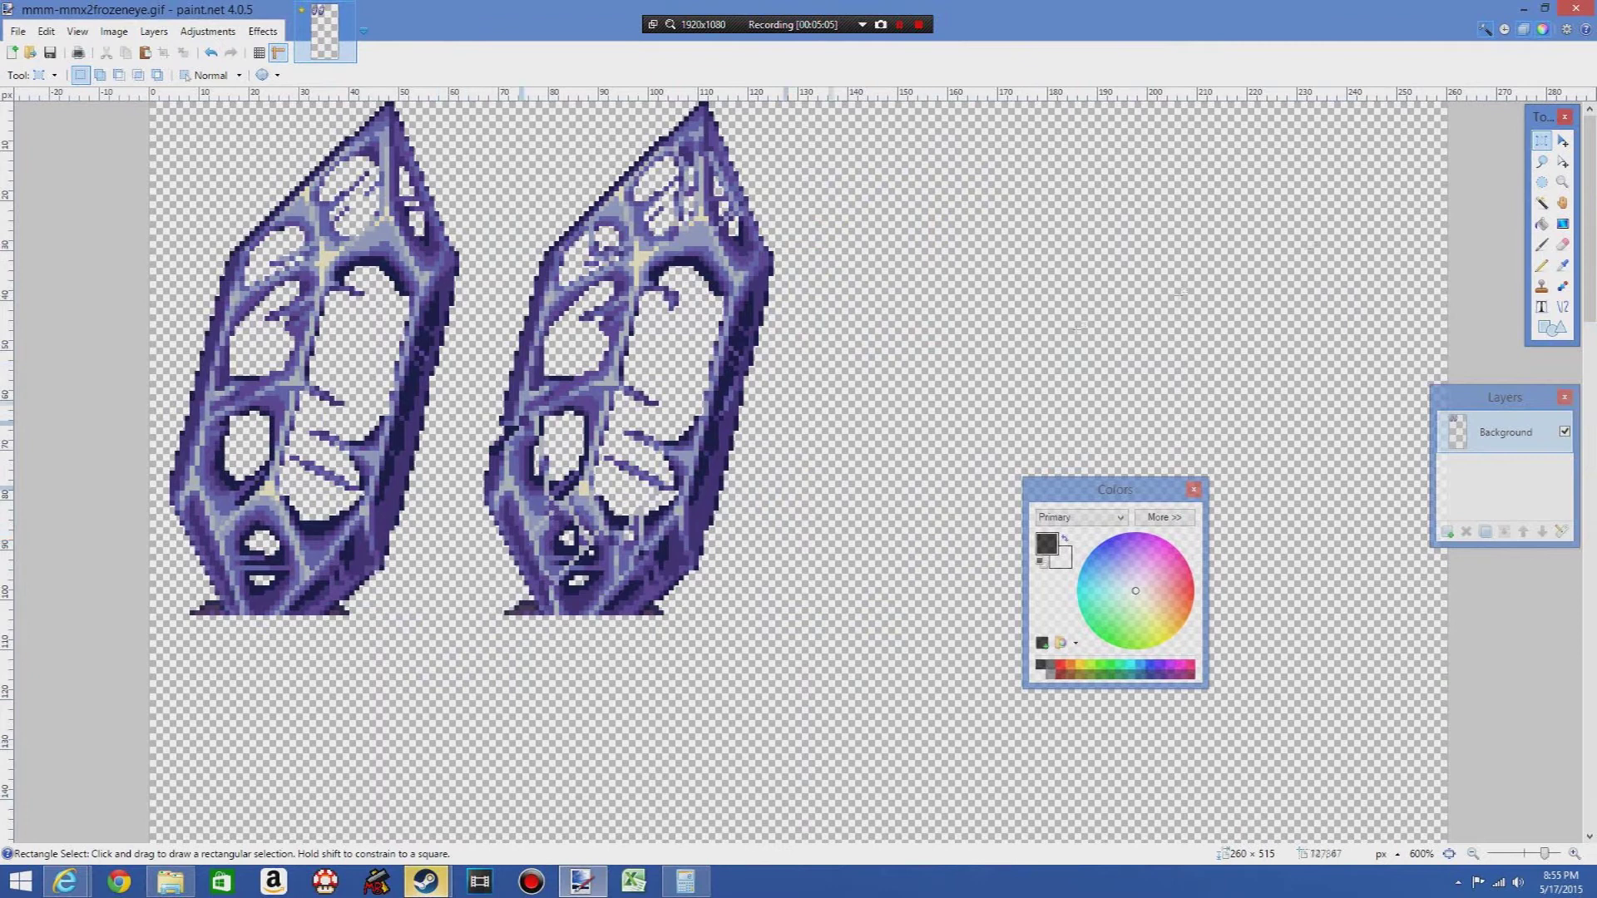
Step: Move both crystals 4 px left to the canvas edge and reselect the left crystal
{"action": "left_click", "coordinate": [1562, 140]}
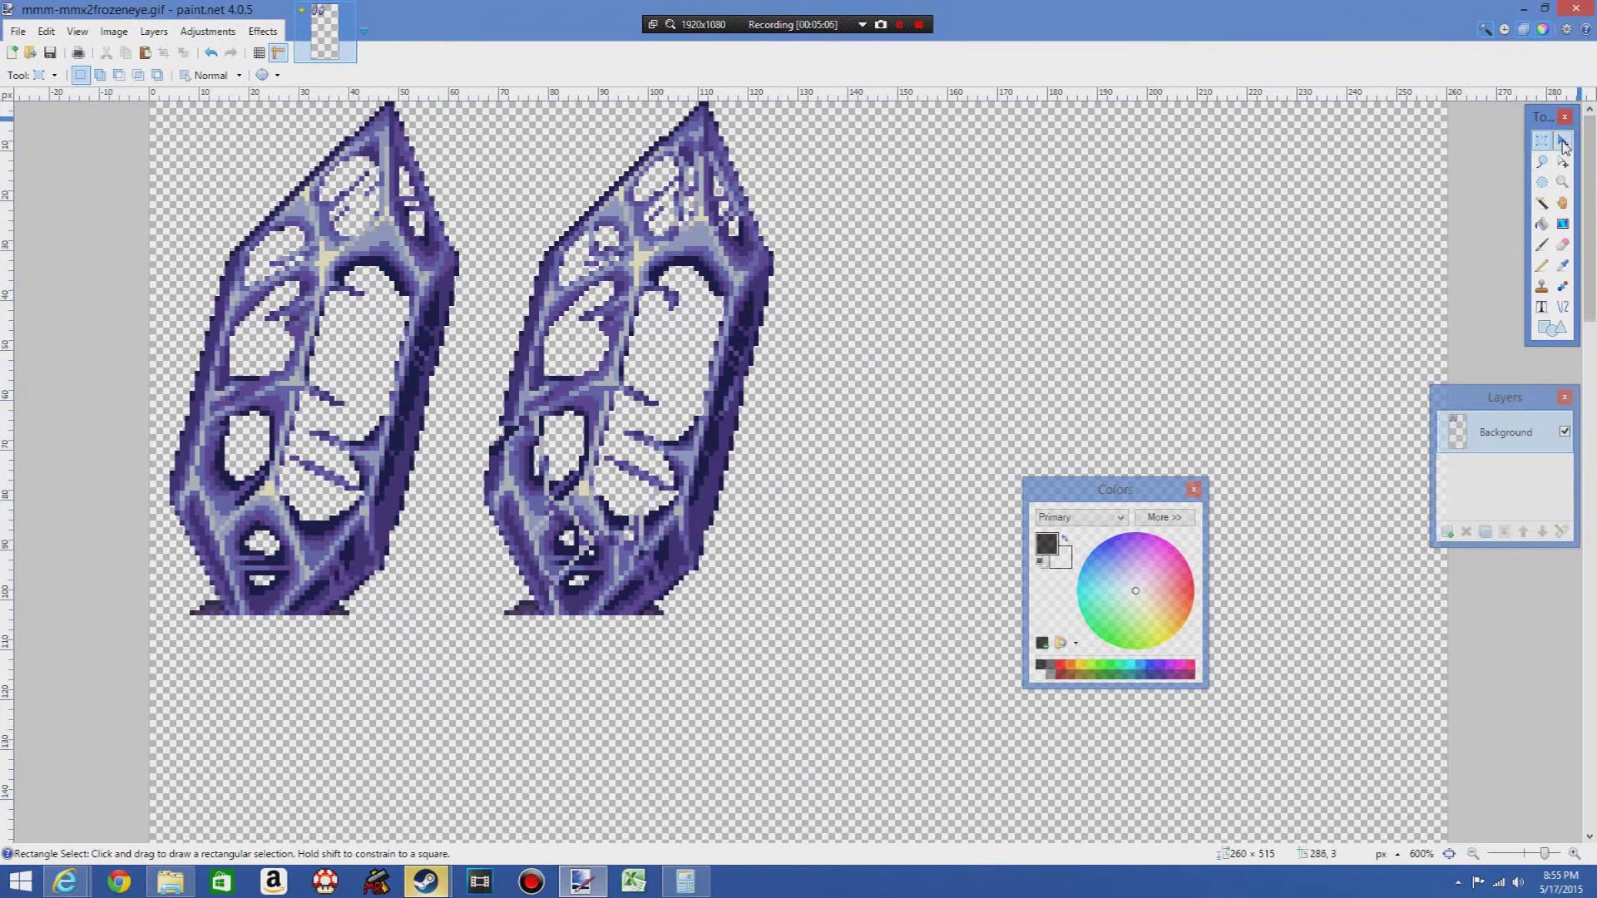
{"action": "left_click_drag", "start_coordinate": [345, 231], "coordinate": [325, 231]}
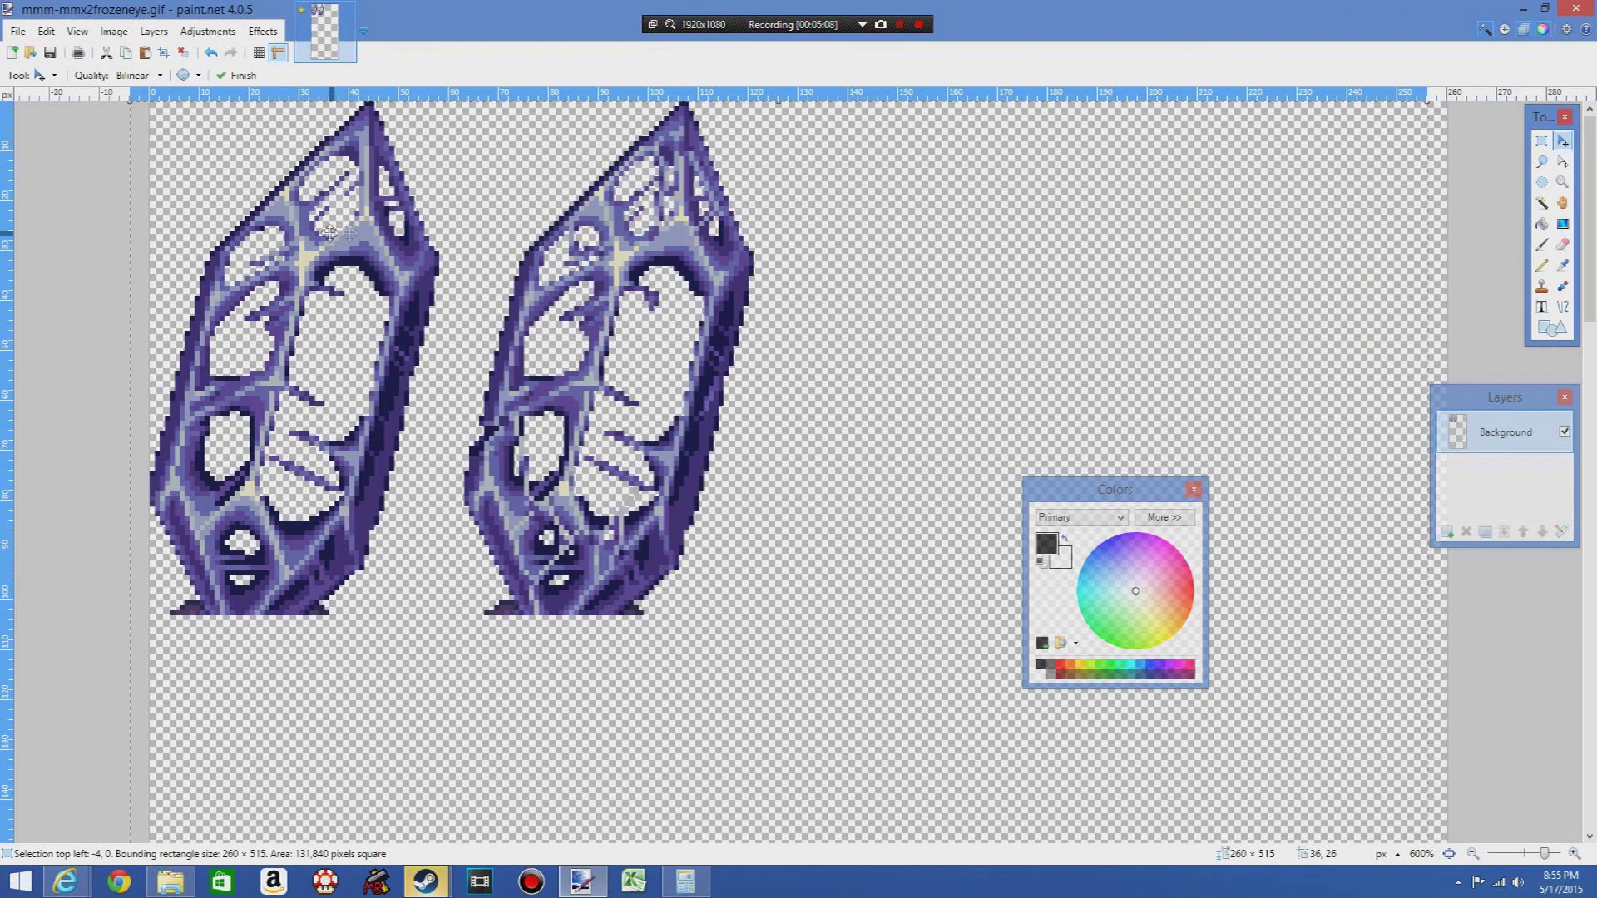
{"action": "left_click", "coordinate": [1541, 141]}
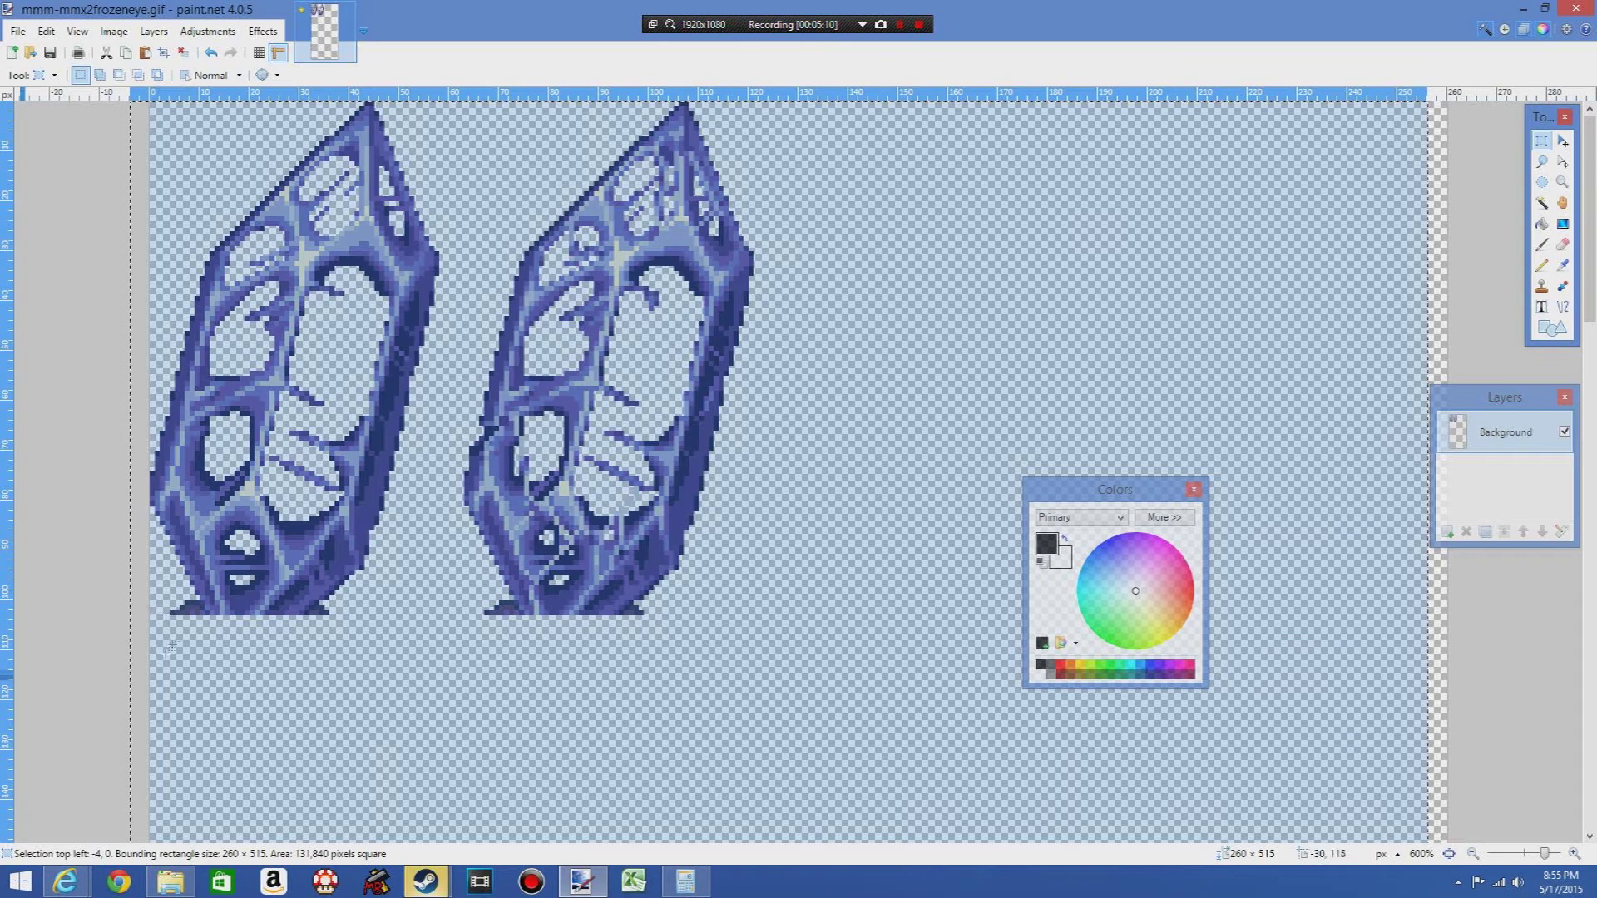
{"action": "left_click_drag", "start_coordinate": [150, 609], "coordinate": [438, 83]}
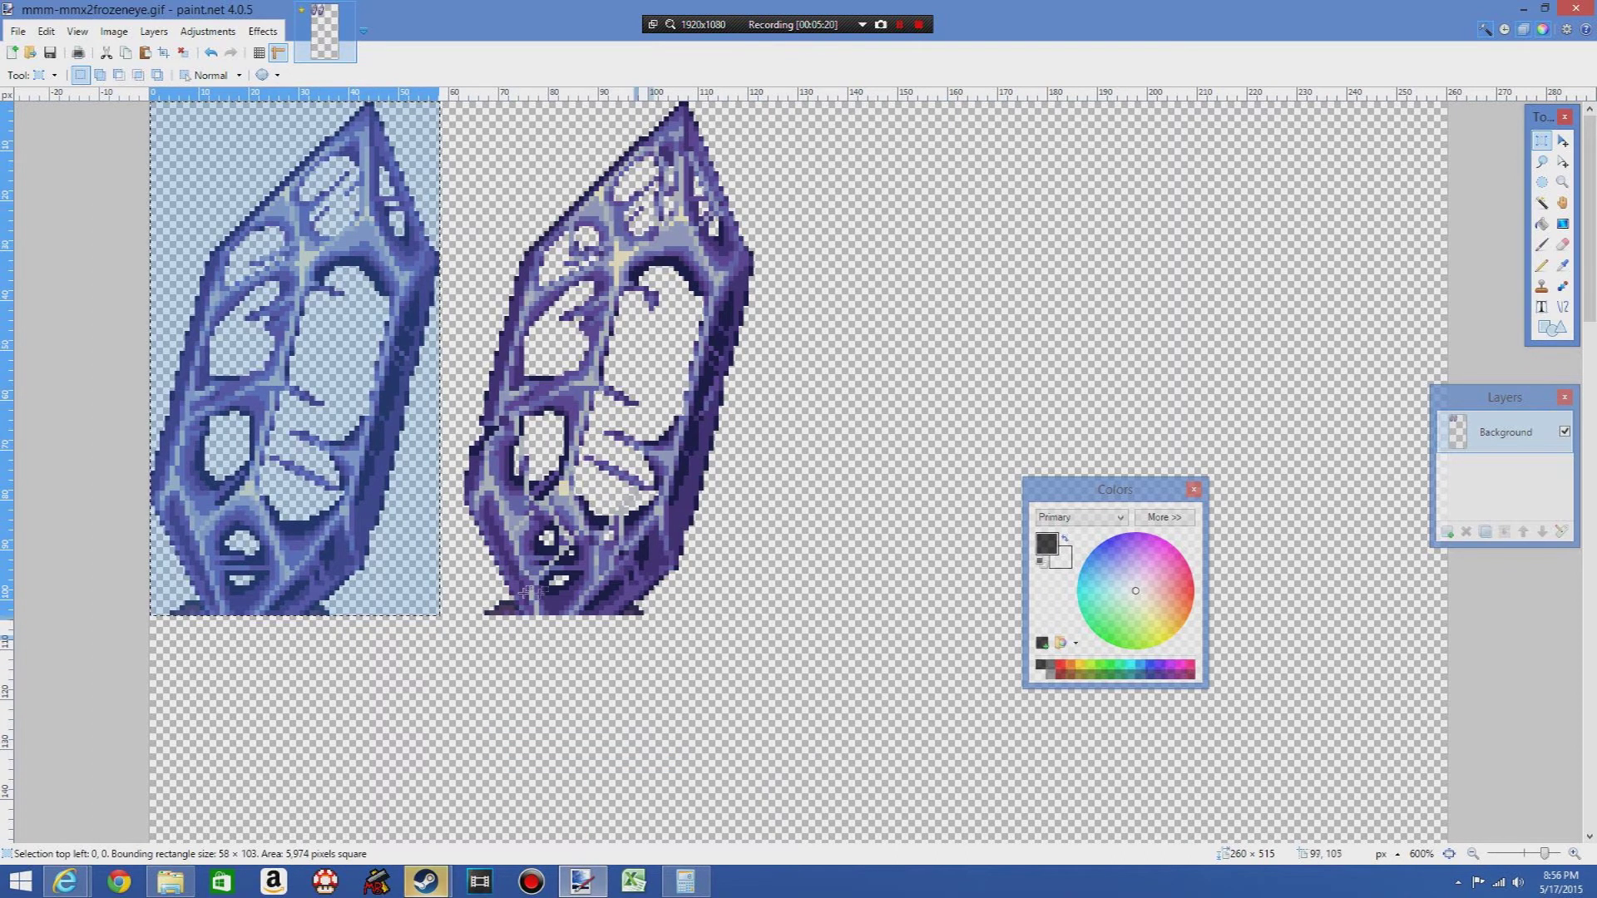
Step: Select the right crystal and move it beneath the first crystal in the left column
{"action": "left_click_drag", "start_coordinate": [462, 613], "coordinate": [545, 481]}
{"action": "left_click_drag", "start_coordinate": [467, 611], "coordinate": [756, 102]}
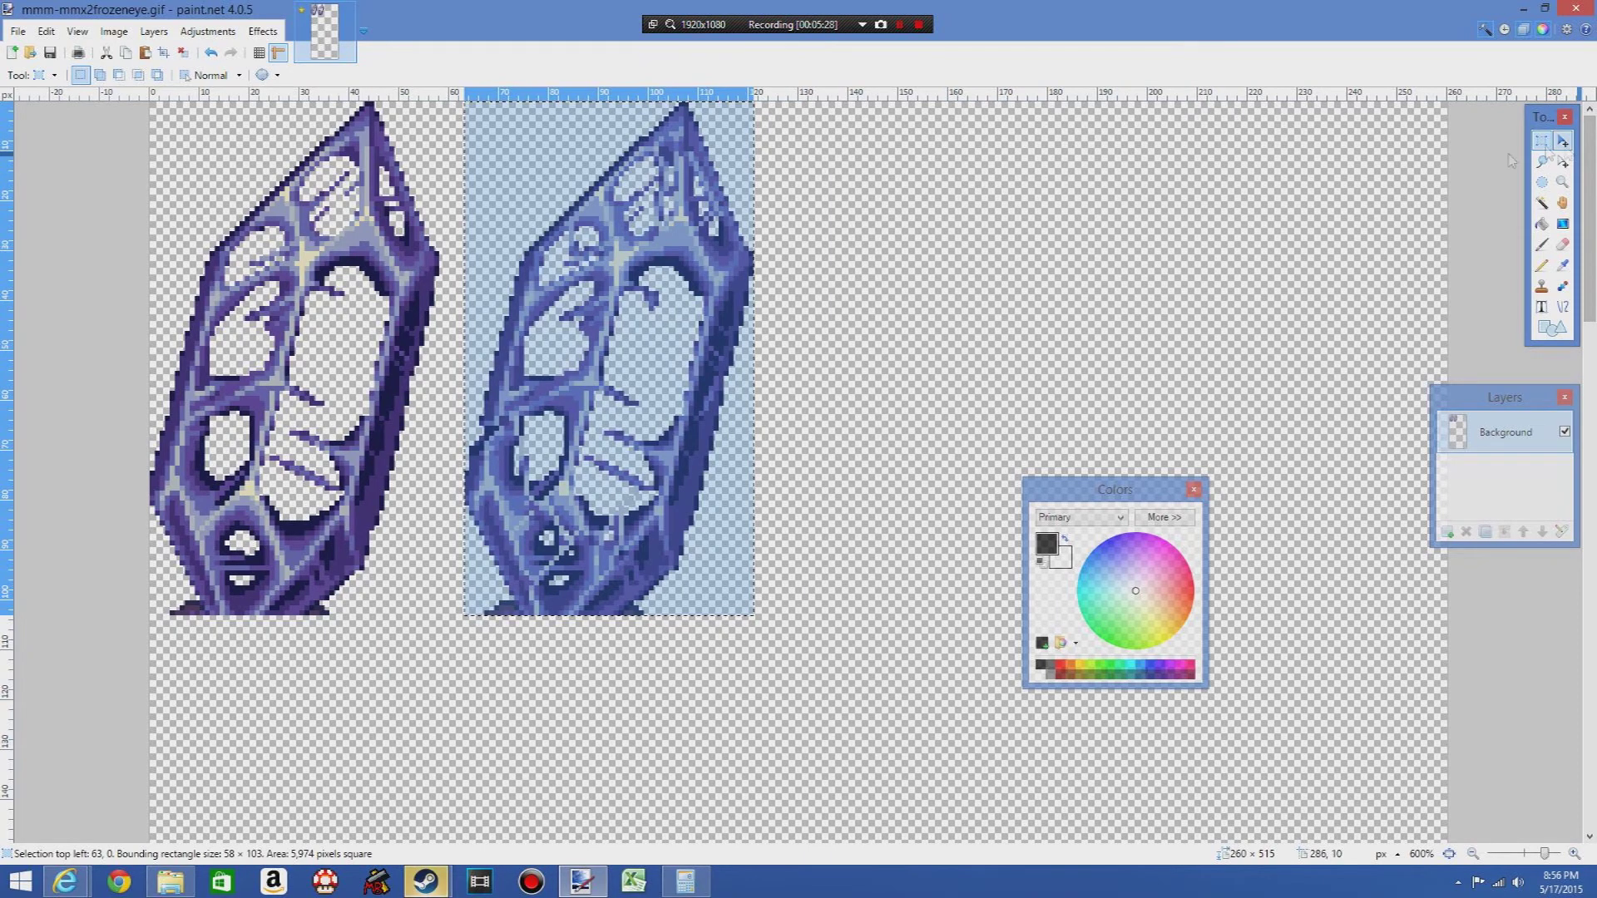
{"action": "left_click", "coordinate": [1562, 141]}
{"action": "left_click_drag", "start_coordinate": [647, 283], "coordinate": [328, 378]}
{"action": "scroll", "coordinate": [640, 349], "scroll_direction": "down", "scroll_amount": 5}
{"action": "scroll", "coordinate": [717, 338], "scroll_direction": "down", "scroll_amount": 2}
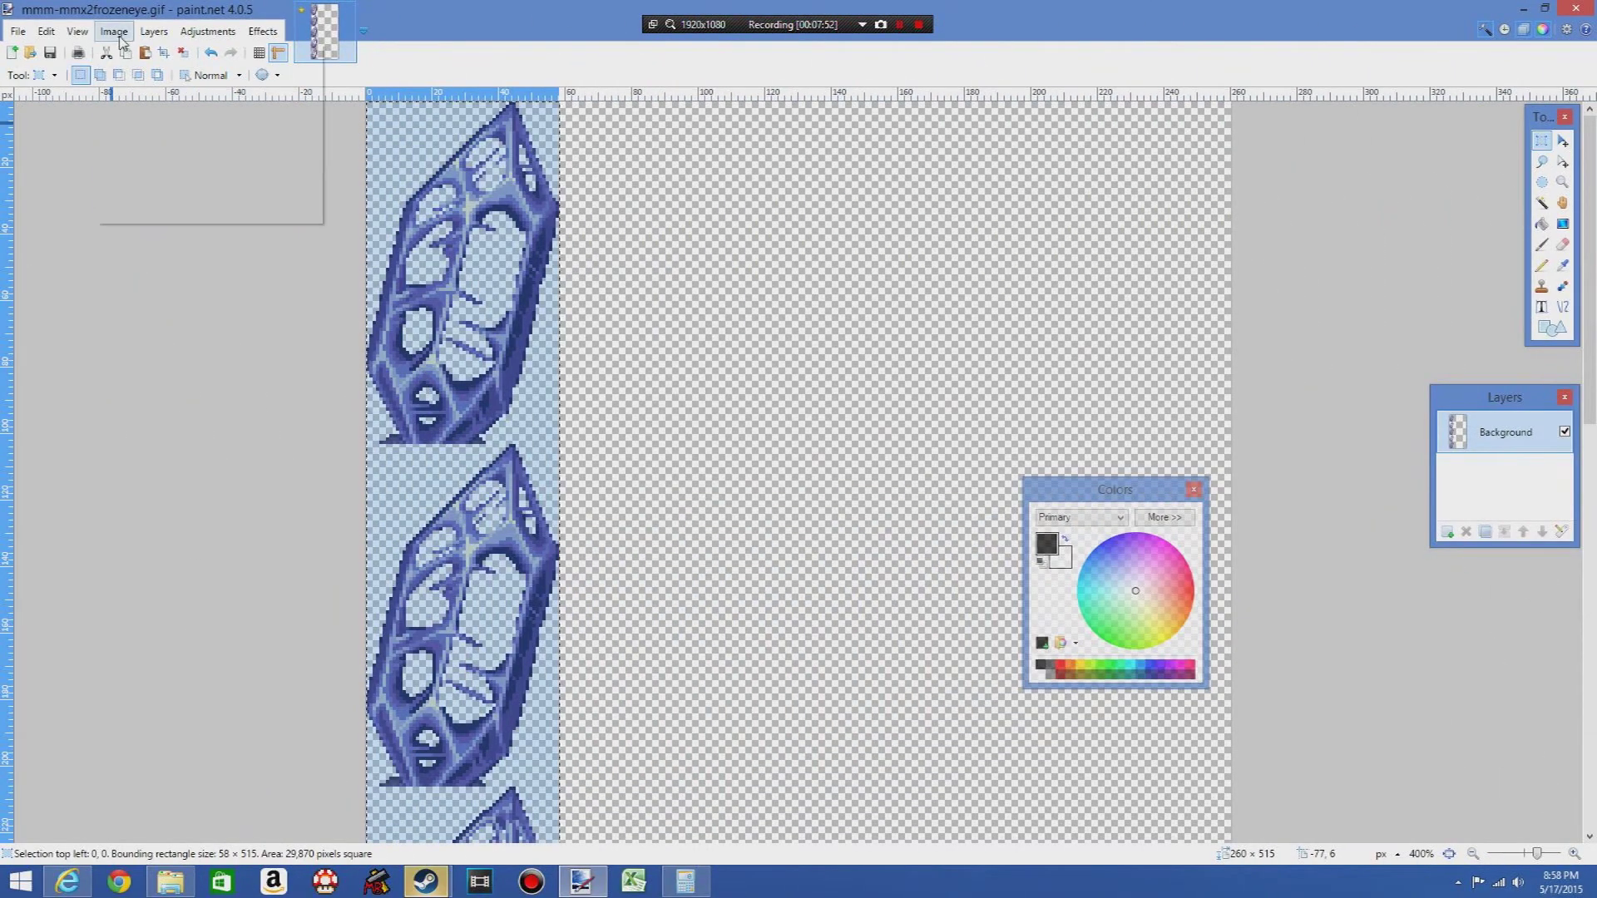
Step: Crop the canvas width to 58 px, keeping the top-left anchor
{"action": "left_click", "coordinate": [114, 31]}
{"action": "left_click", "coordinate": [138, 90]}
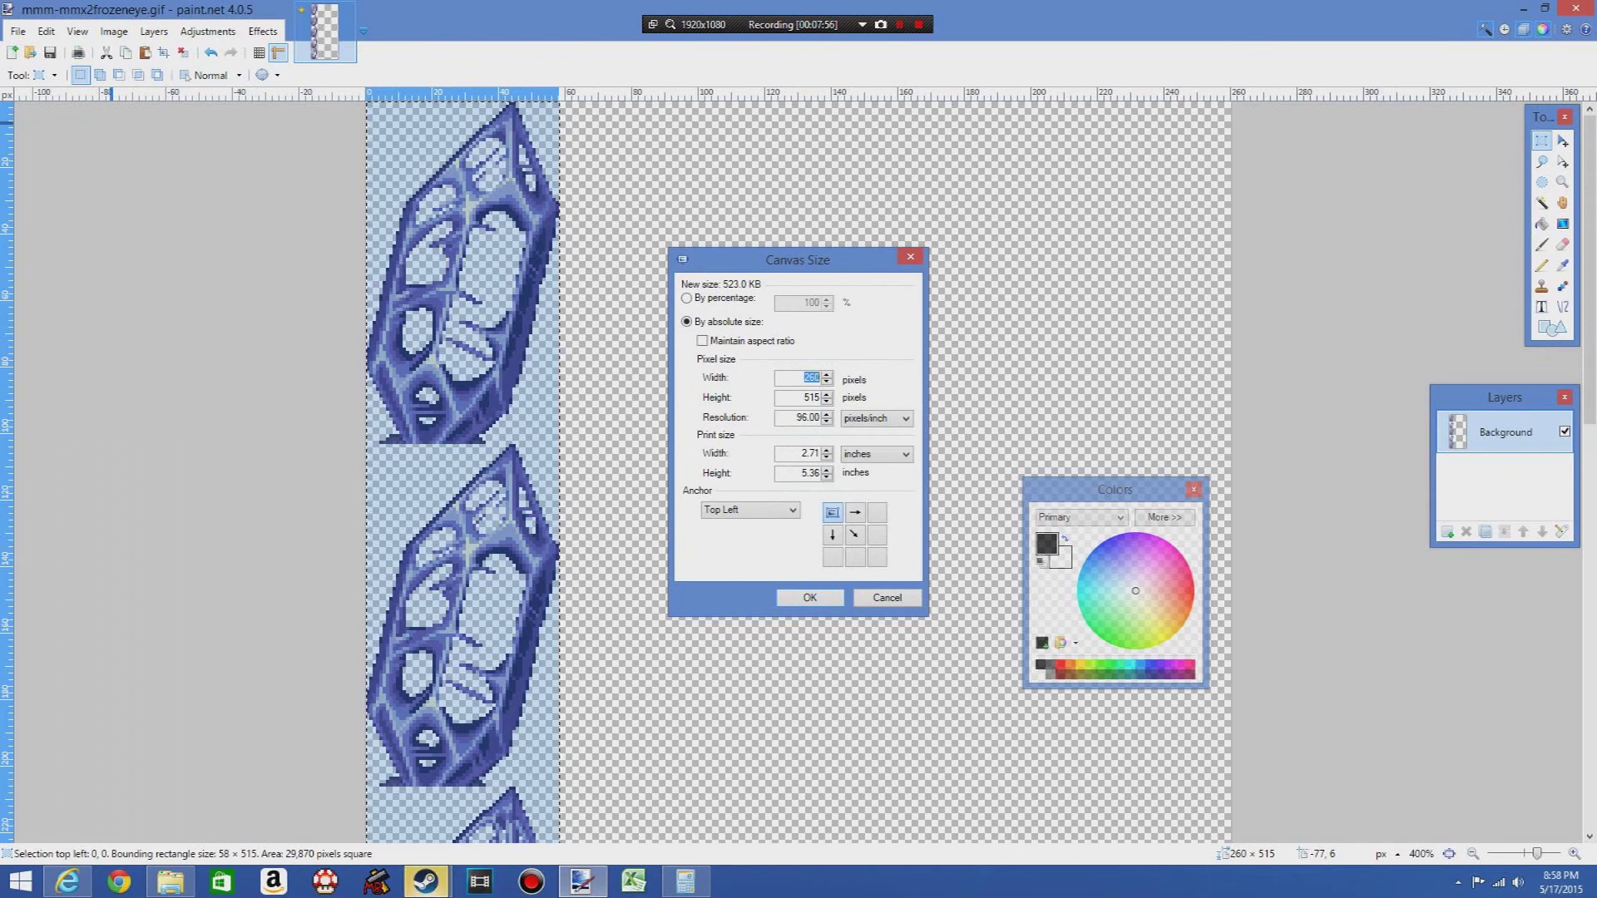
{"action": "left_click", "coordinate": [811, 597]}
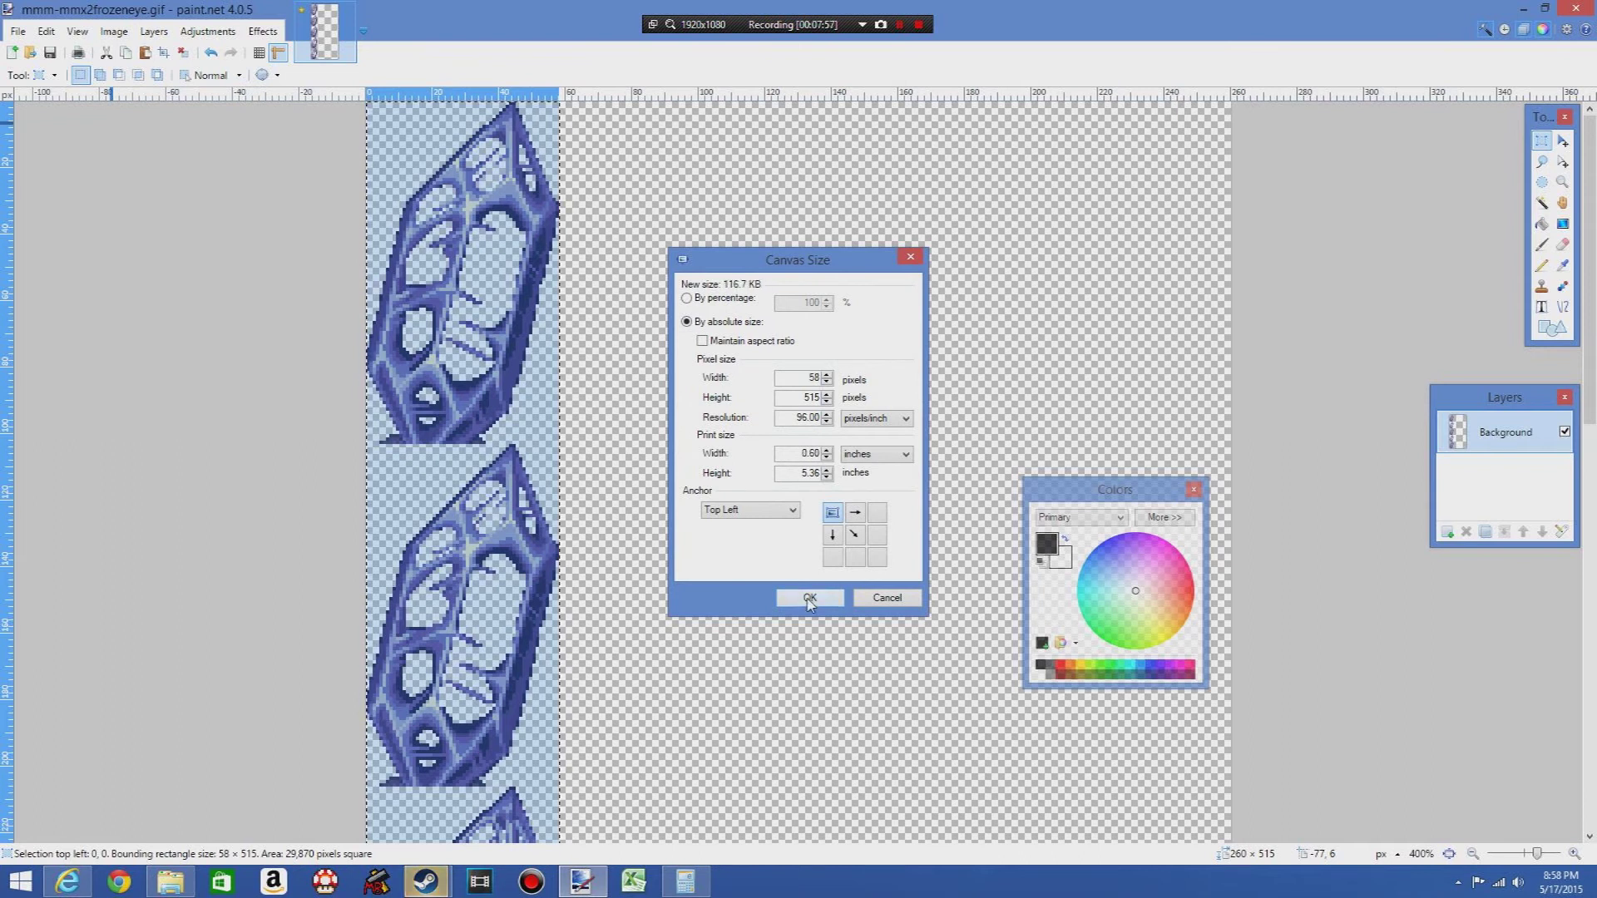
{"action": "left_click", "coordinate": [1541, 224]}
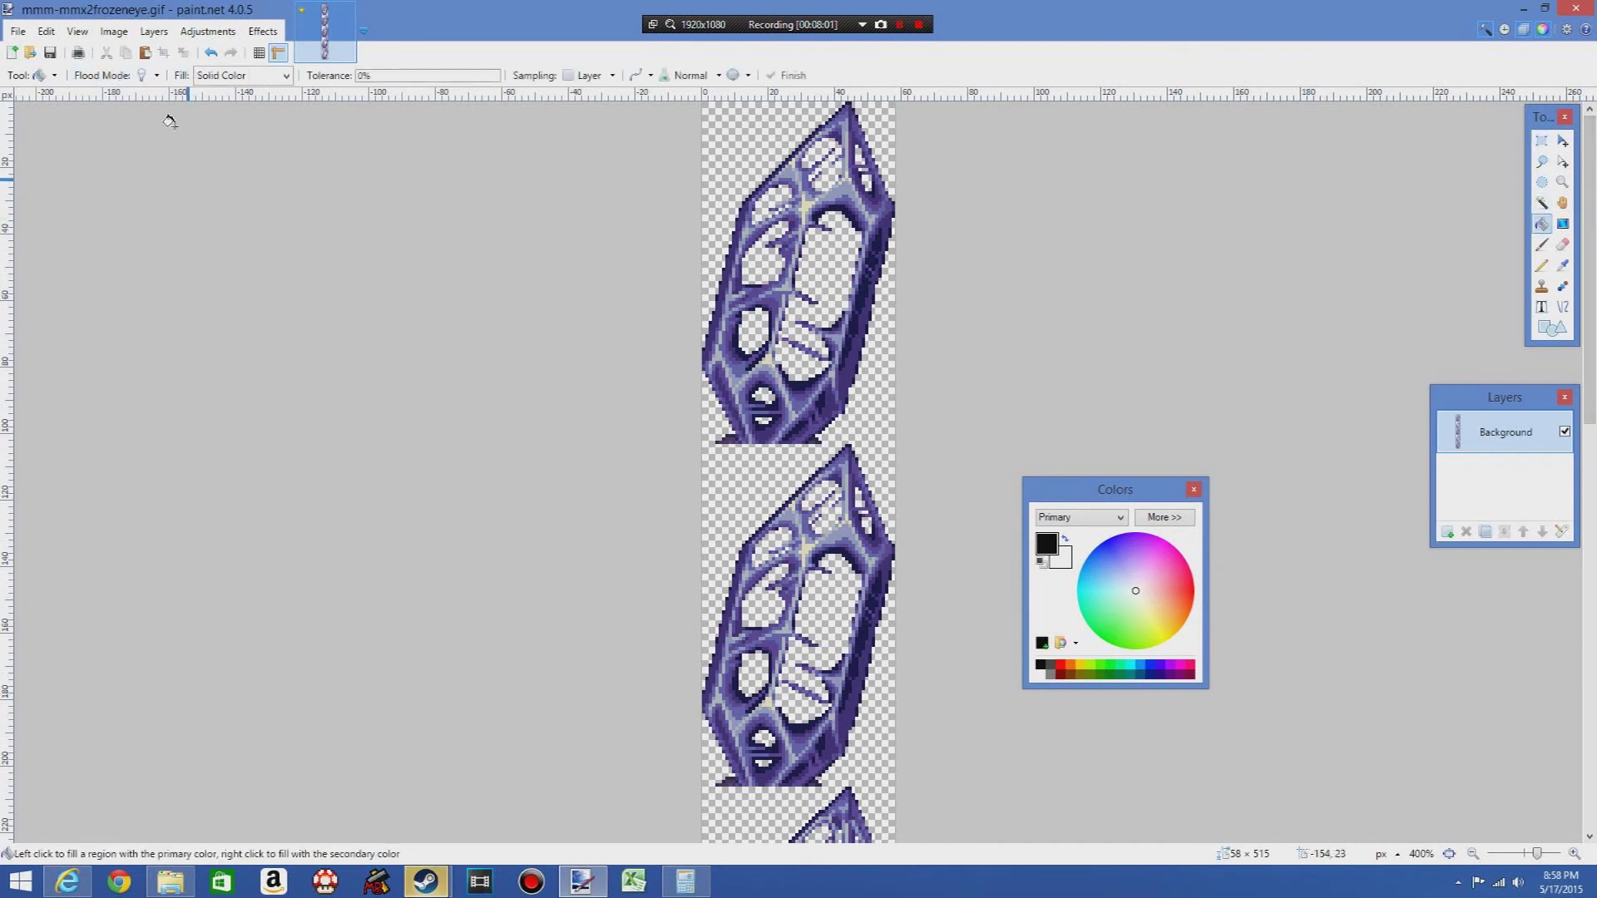
{"action": "left_click", "coordinate": [717, 118]}
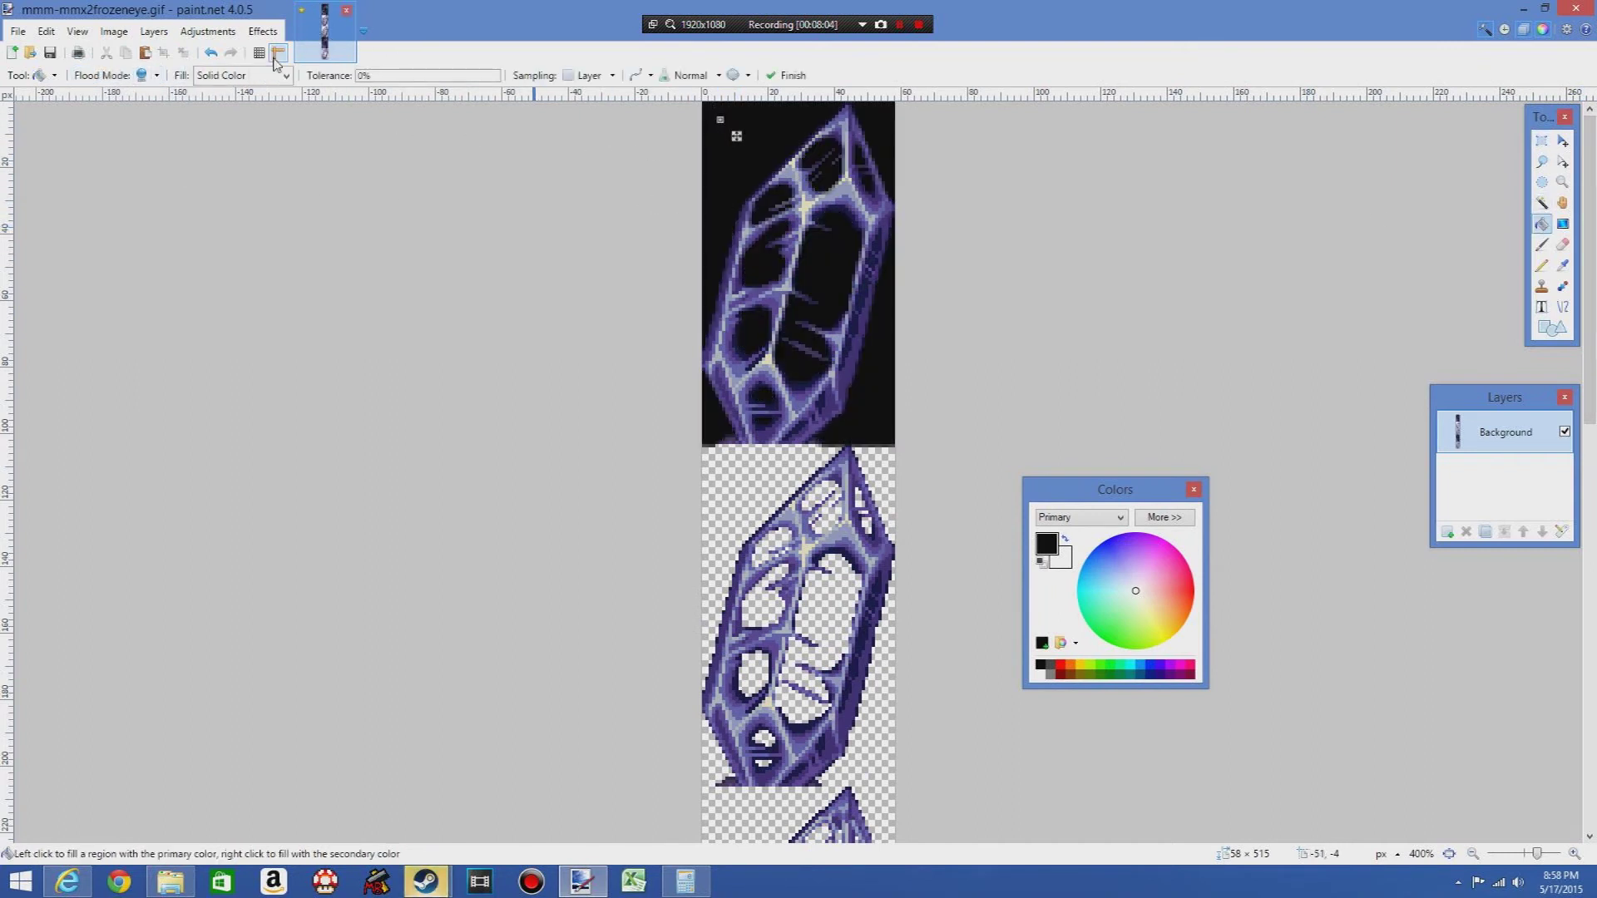
{"action": "left_click", "coordinate": [1542, 141]}
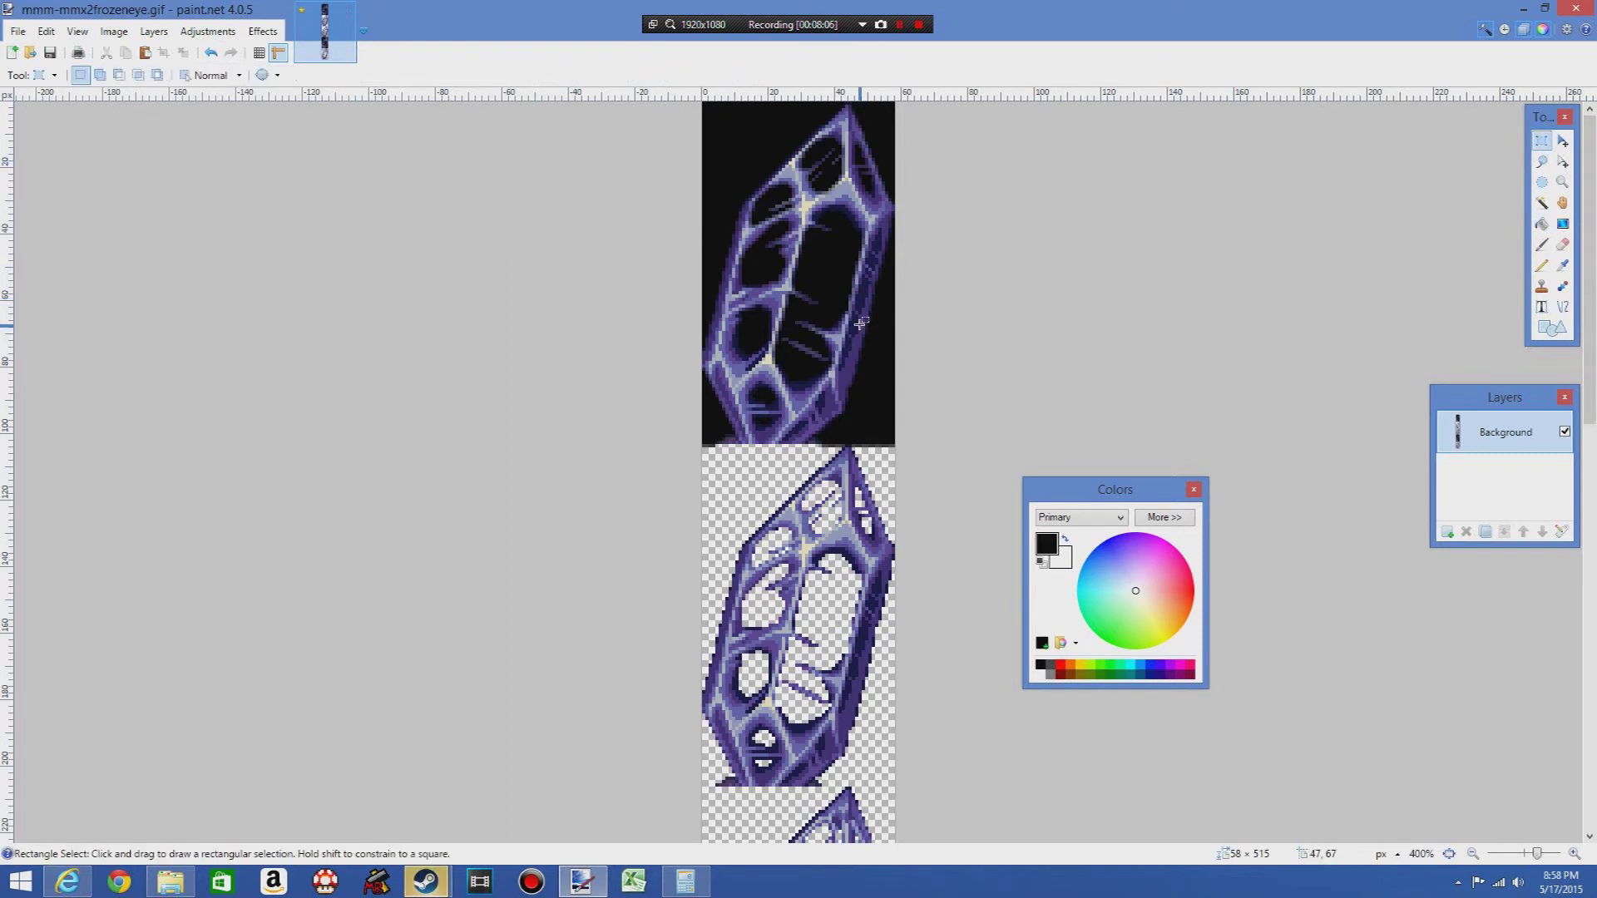
{"action": "left_click", "coordinate": [211, 52]}
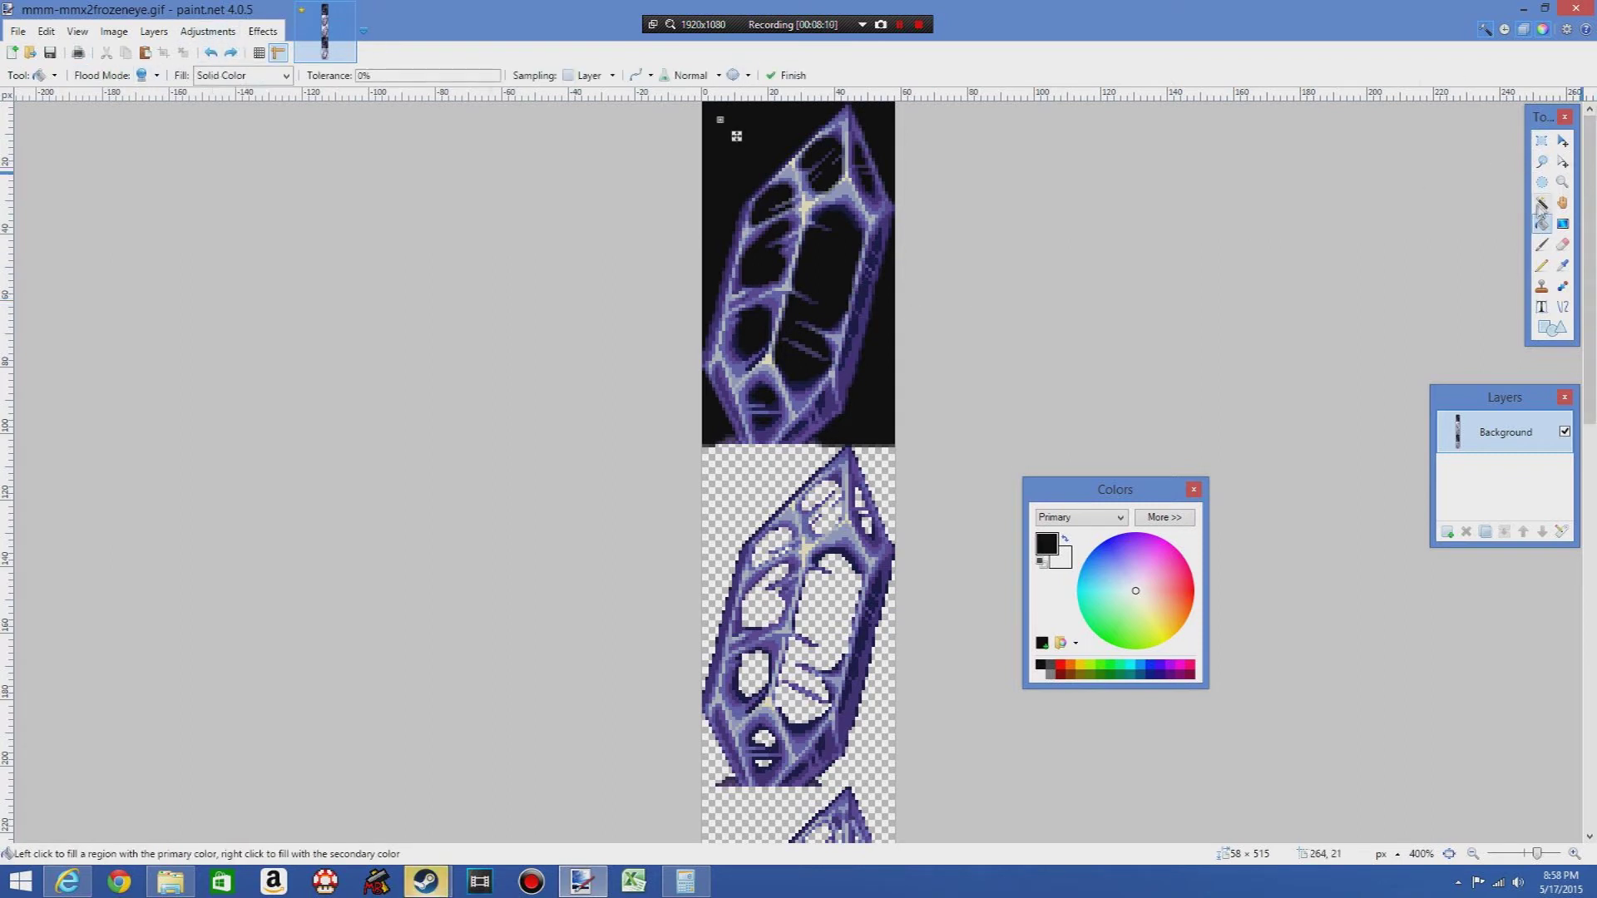
{"action": "left_click", "coordinate": [211, 52]}
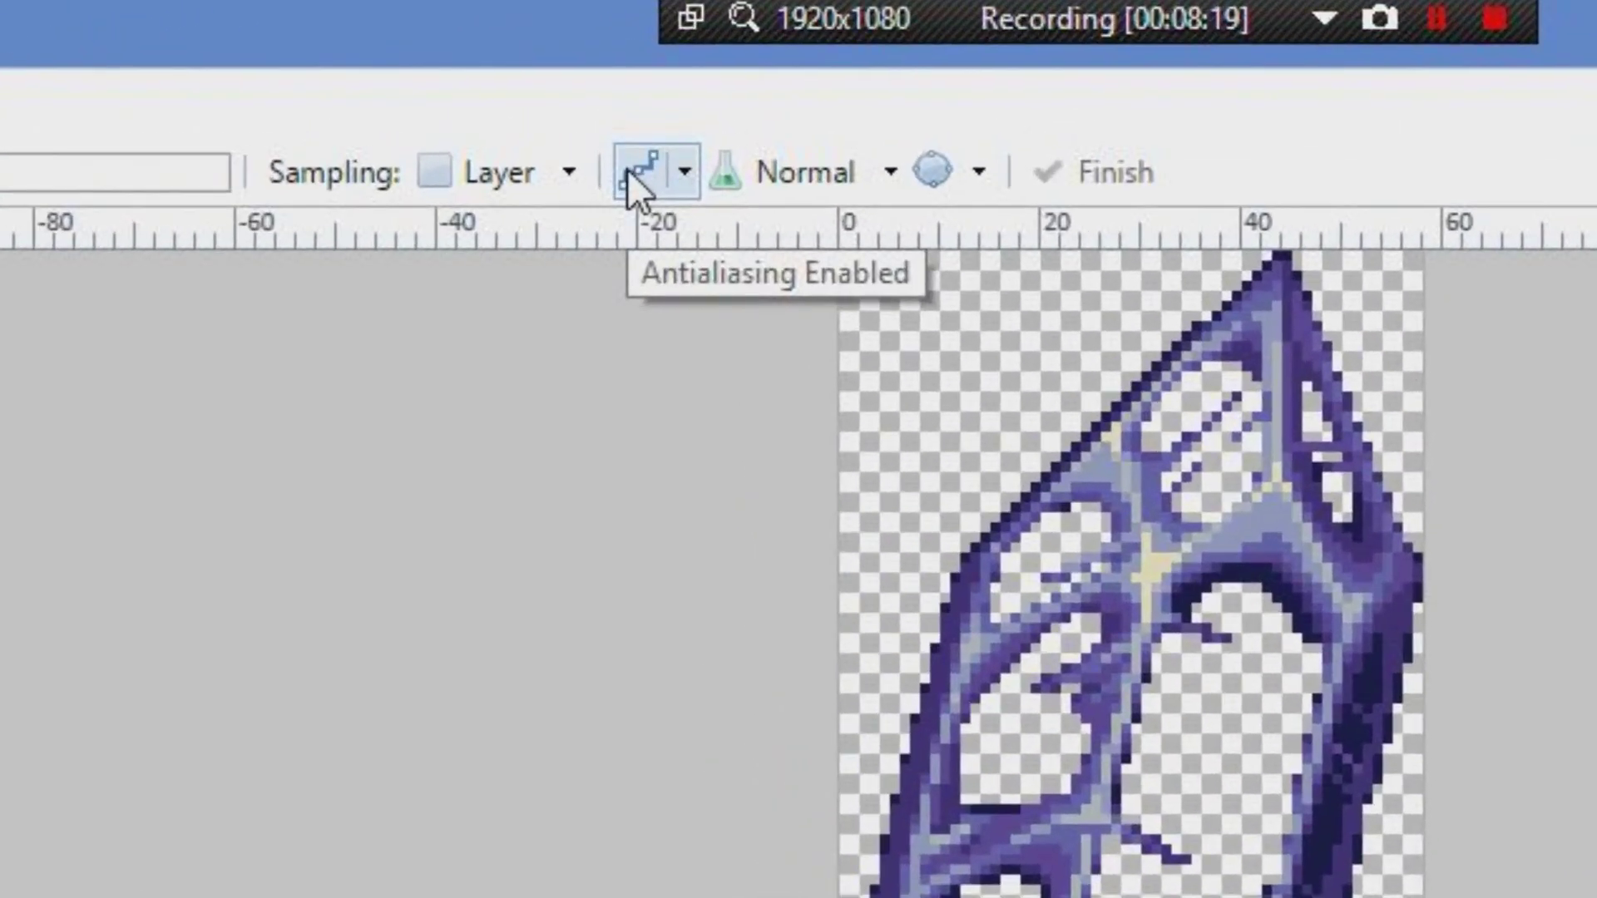
Step: Disable antialiasing and bucket-fill each frame's transparent background with black
{"action": "left_click", "coordinate": [629, 170]}
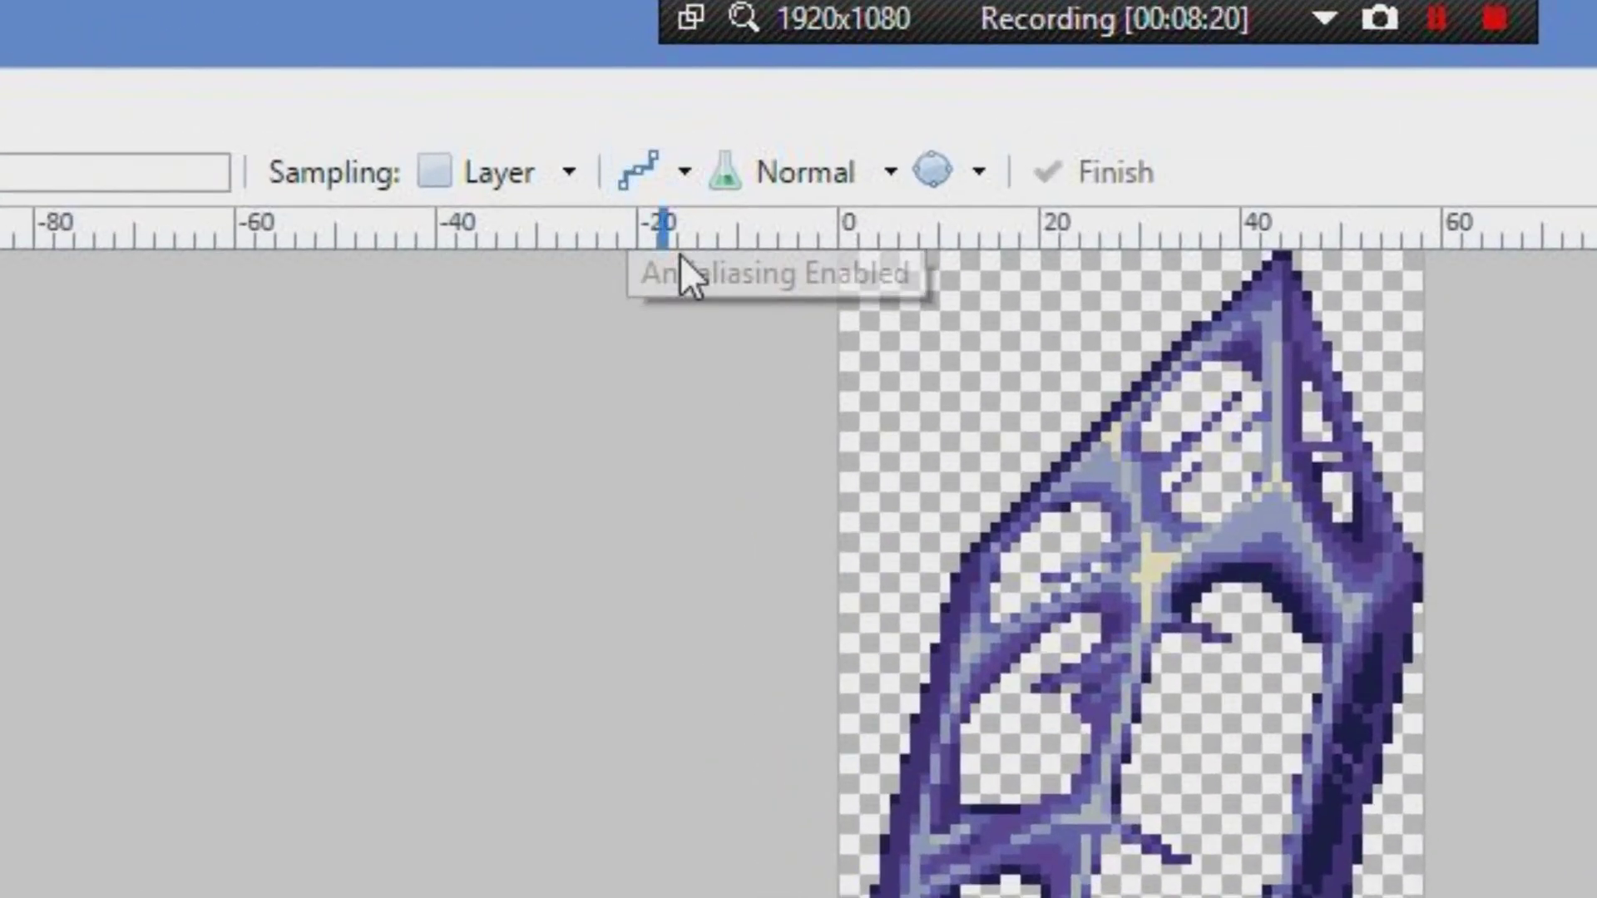
{"action": "left_click", "coordinate": [685, 172]}
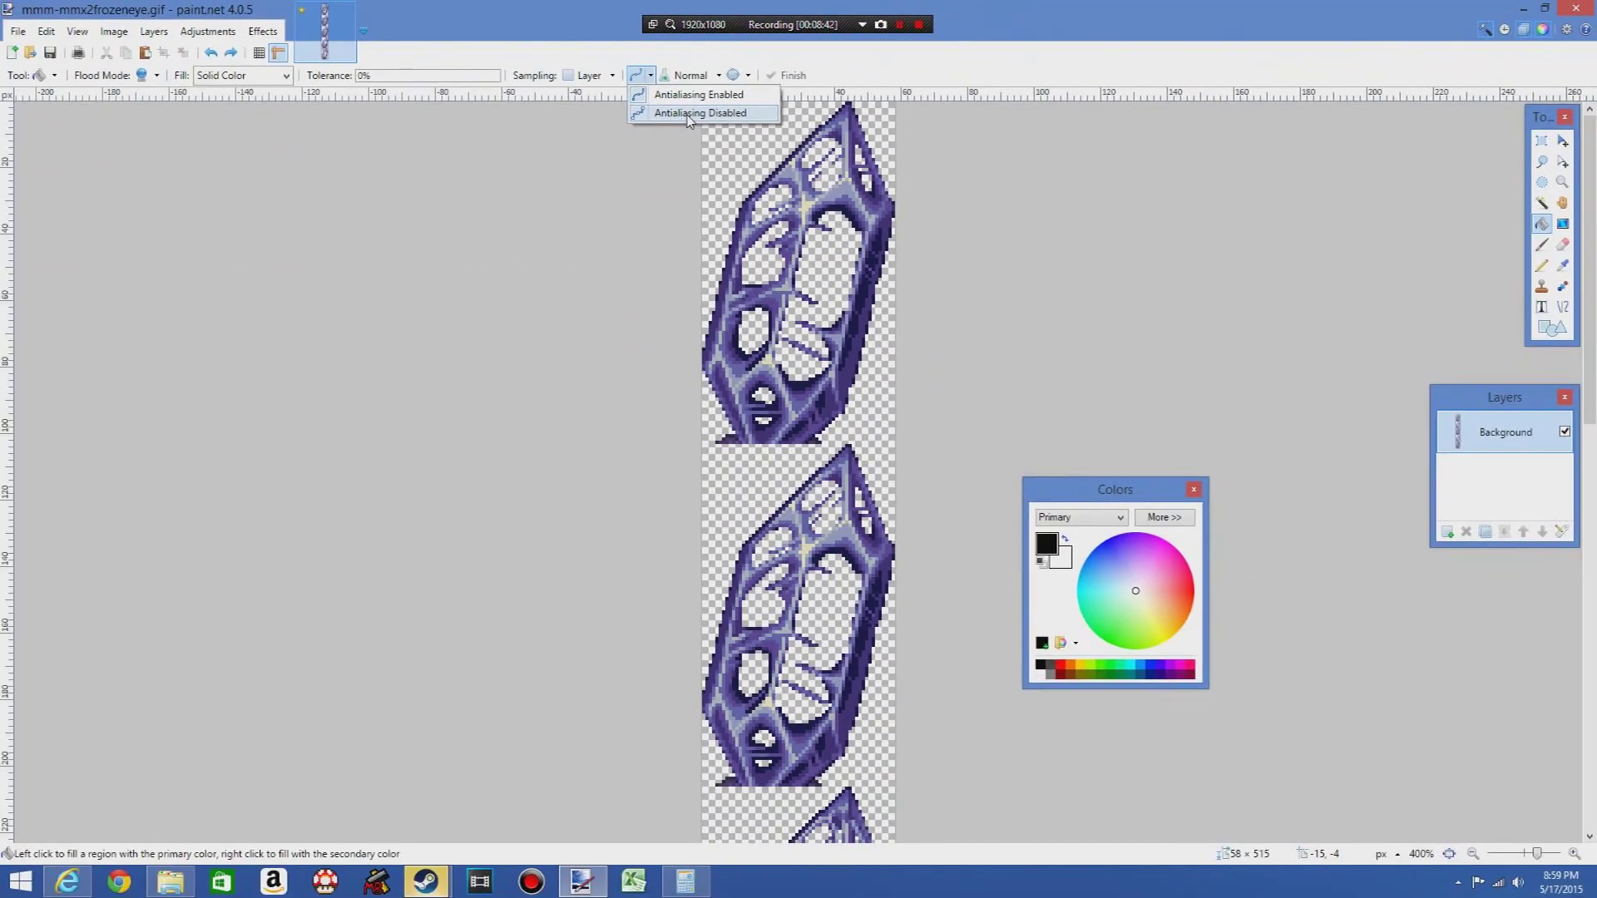
{"action": "left_click", "coordinate": [688, 114]}
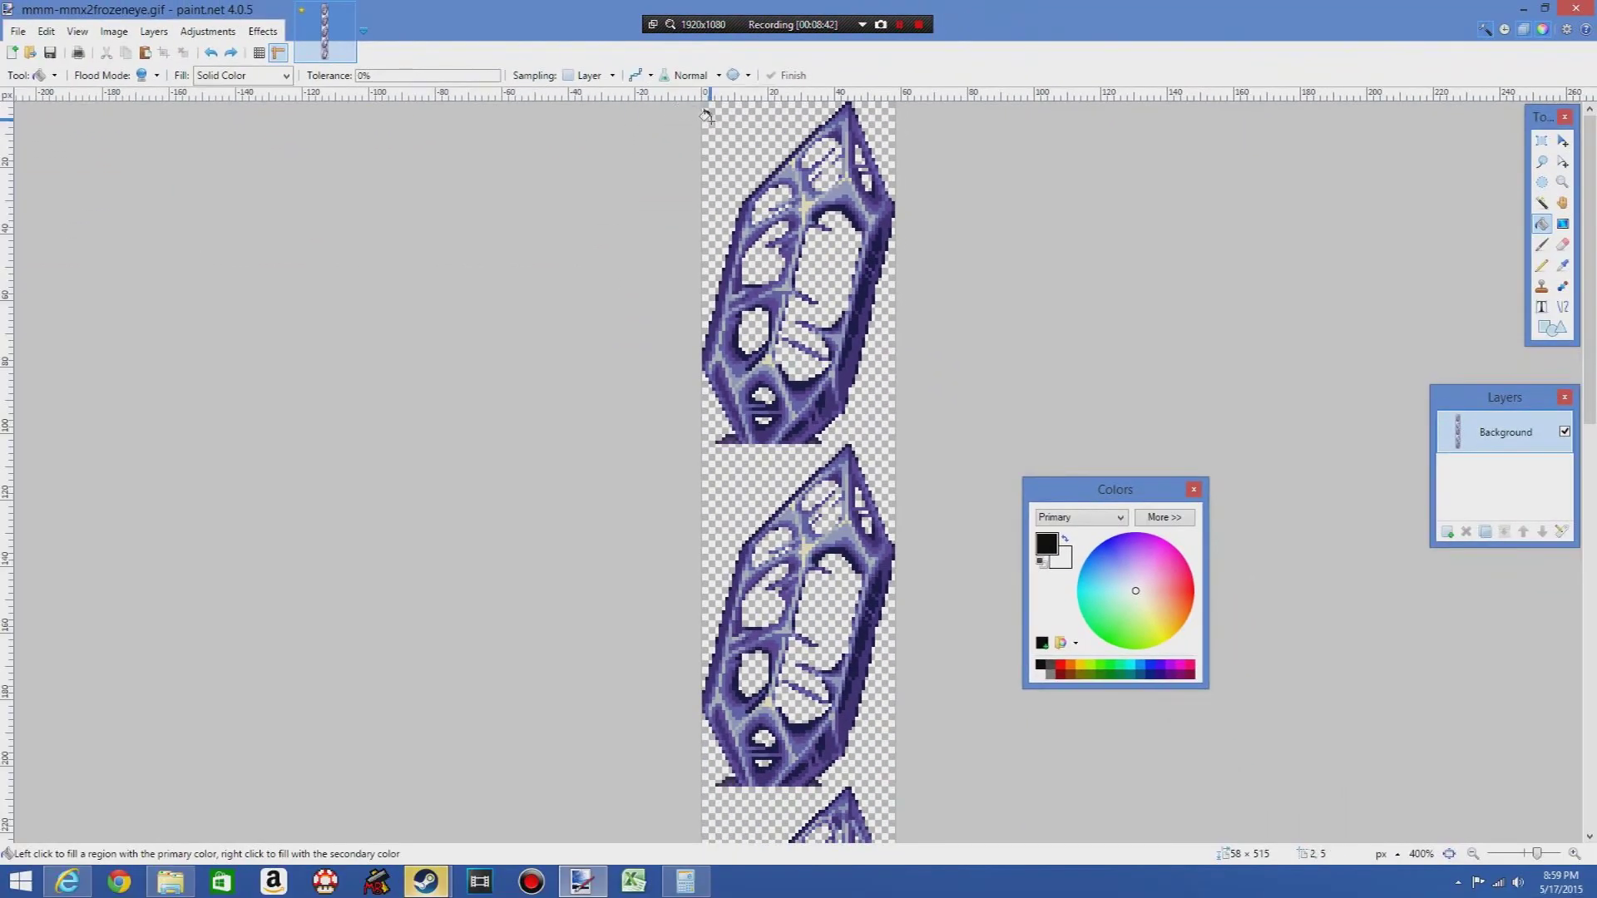
{"action": "left_click", "coordinate": [729, 131]}
{"action": "scroll", "coordinate": [624, 118], "scroll_direction": "down", "scroll_amount": 6}
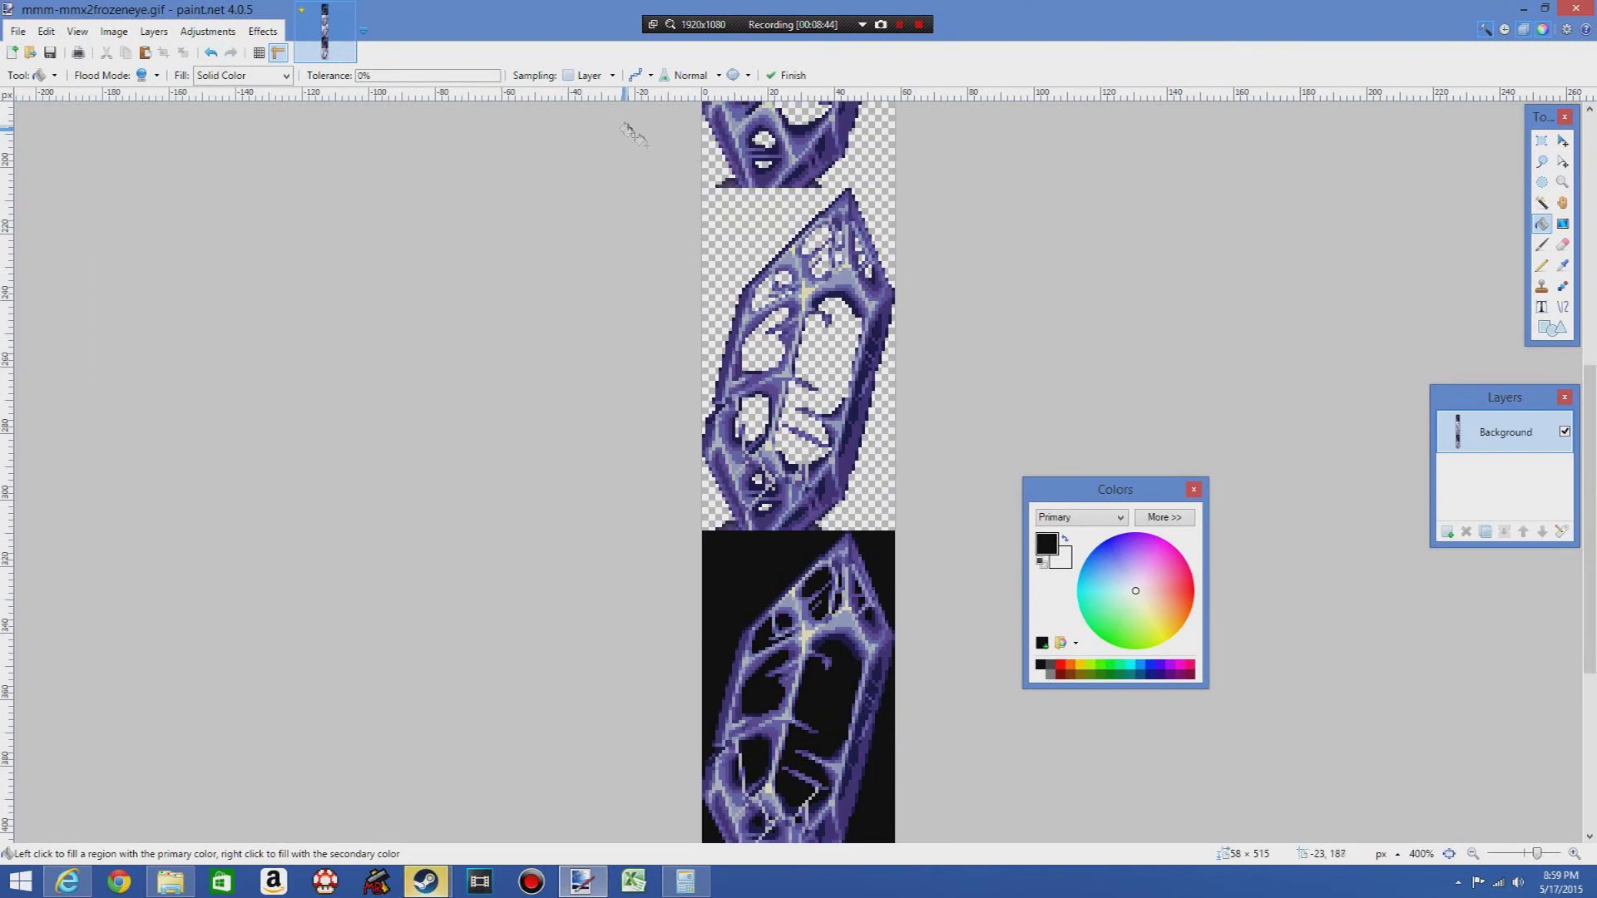
{"action": "scroll", "coordinate": [911, 345], "scroll_direction": "down", "scroll_amount": 2}
{"action": "left_click", "coordinate": [874, 325]}
{"action": "scroll", "coordinate": [875, 312], "scroll_direction": "up", "scroll_amount": 3}
{"action": "scroll", "coordinate": [876, 309], "scroll_direction": "up", "scroll_amount": 5}
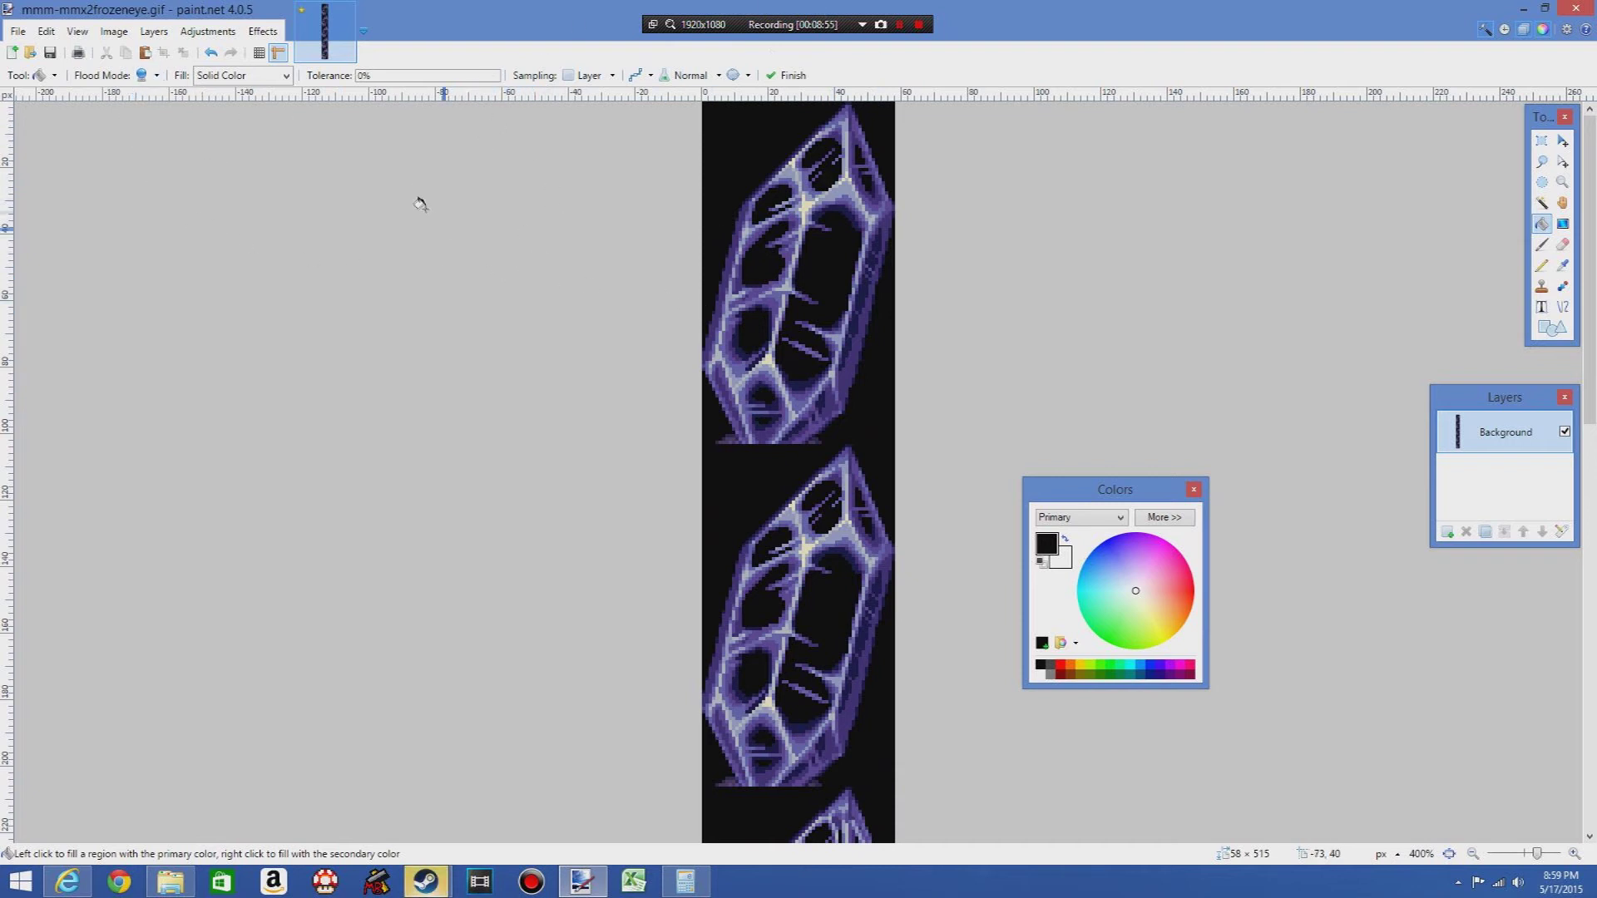
Step: Open the Resize dialog and compute 58 × 2 = 116 in Calculator
{"action": "left_click", "coordinate": [77, 31]}
{"action": "left_click", "coordinate": [114, 31]}
{"action": "left_click", "coordinate": [115, 31]}
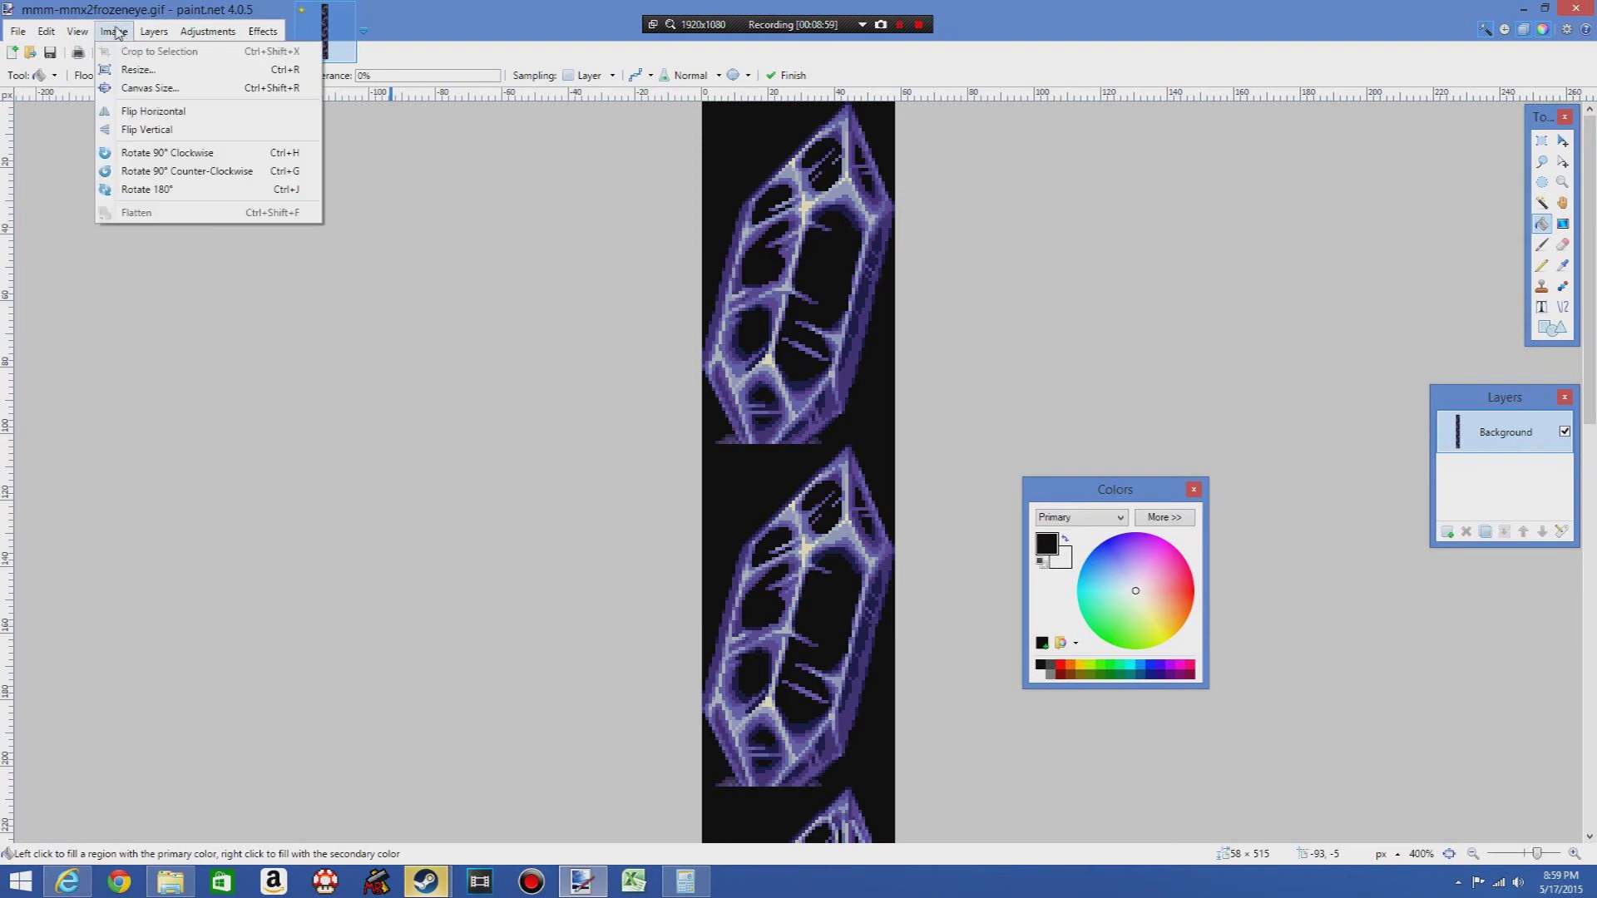
{"action": "left_click", "coordinate": [137, 70]}
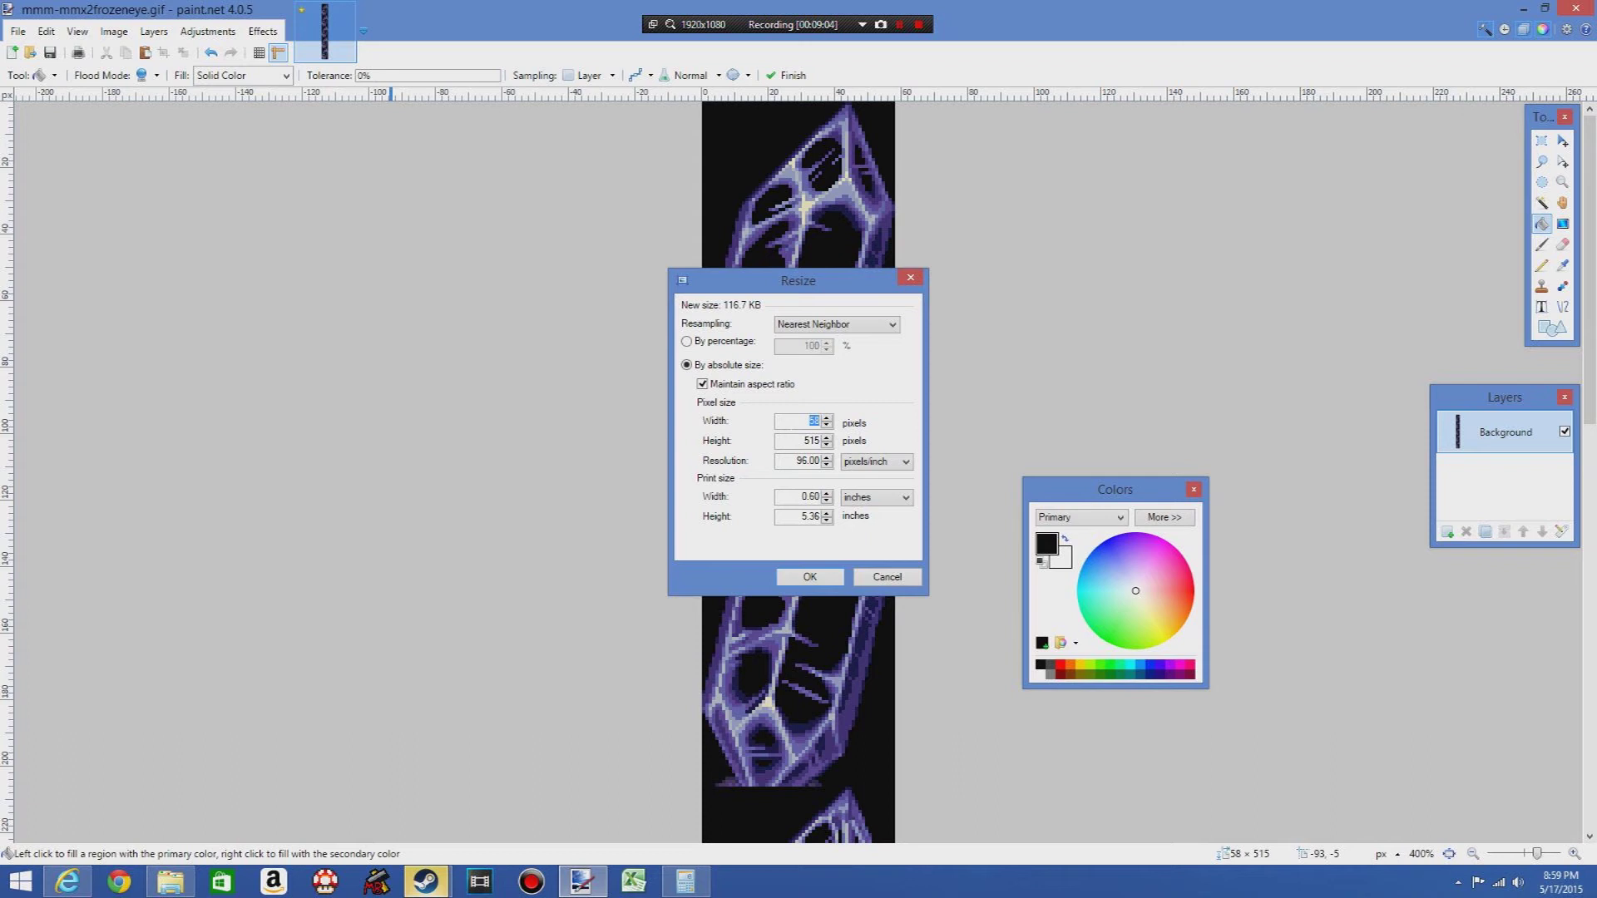
{"action": "left_click", "coordinate": [684, 882]}
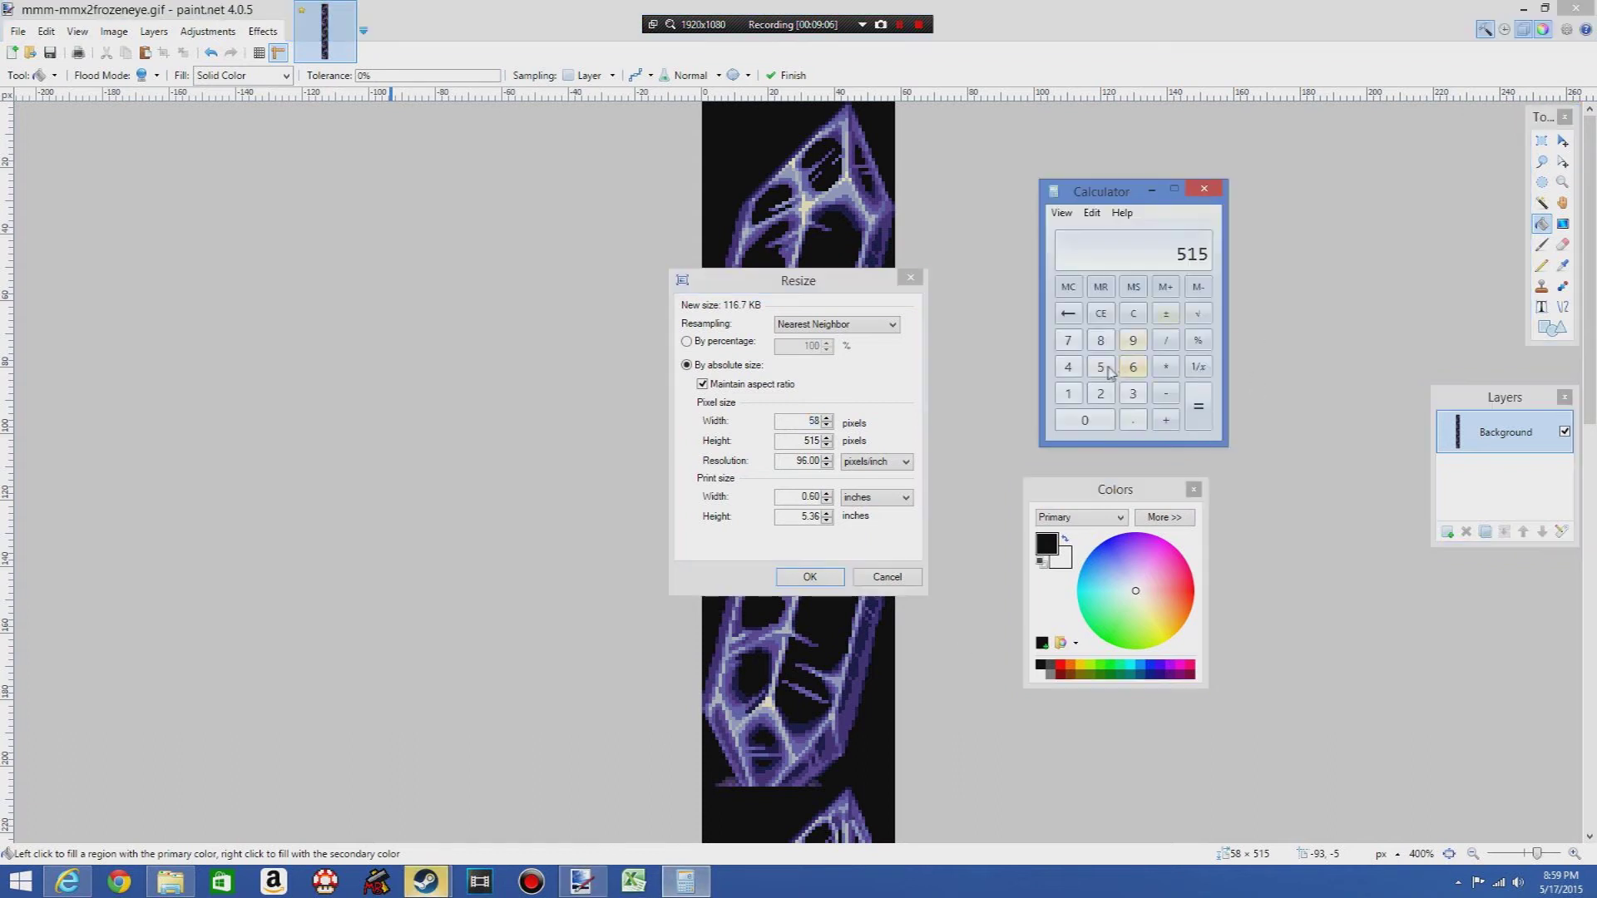
{"action": "left_click", "coordinate": [1103, 342]}
{"action": "left_click", "coordinate": [1166, 367]}
{"action": "left_click", "coordinate": [1101, 393]}
Step: Resize the image to 116 × 1030 px with Nearest Neighbor resampling
{"action": "left_click", "coordinate": [1123, 453]}
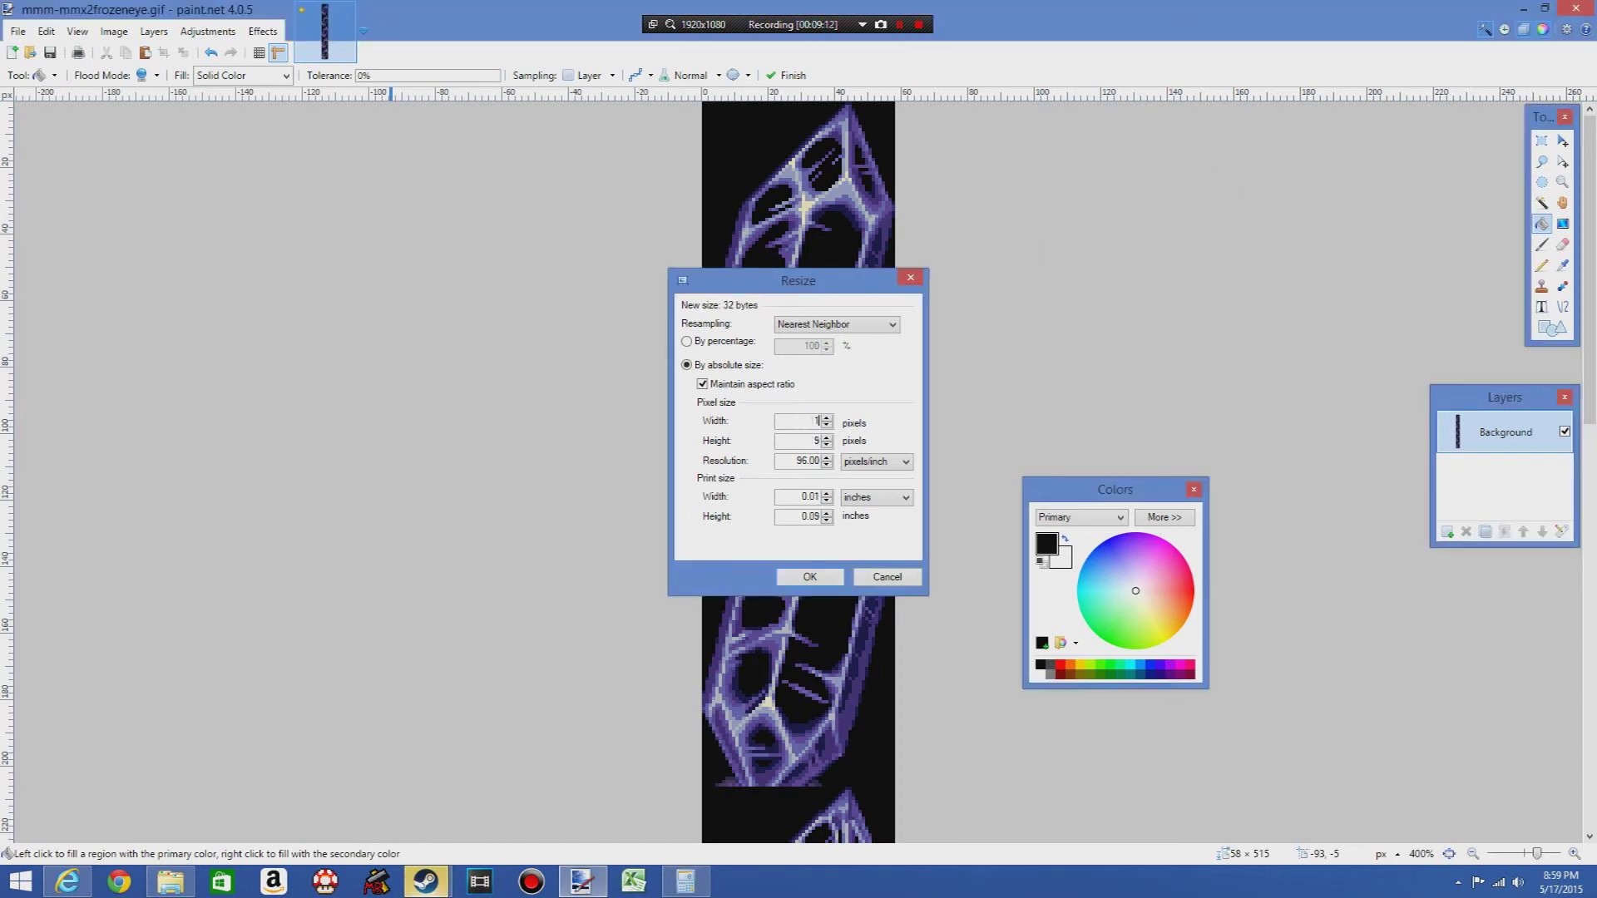
{"action": "type", "text": "116"}
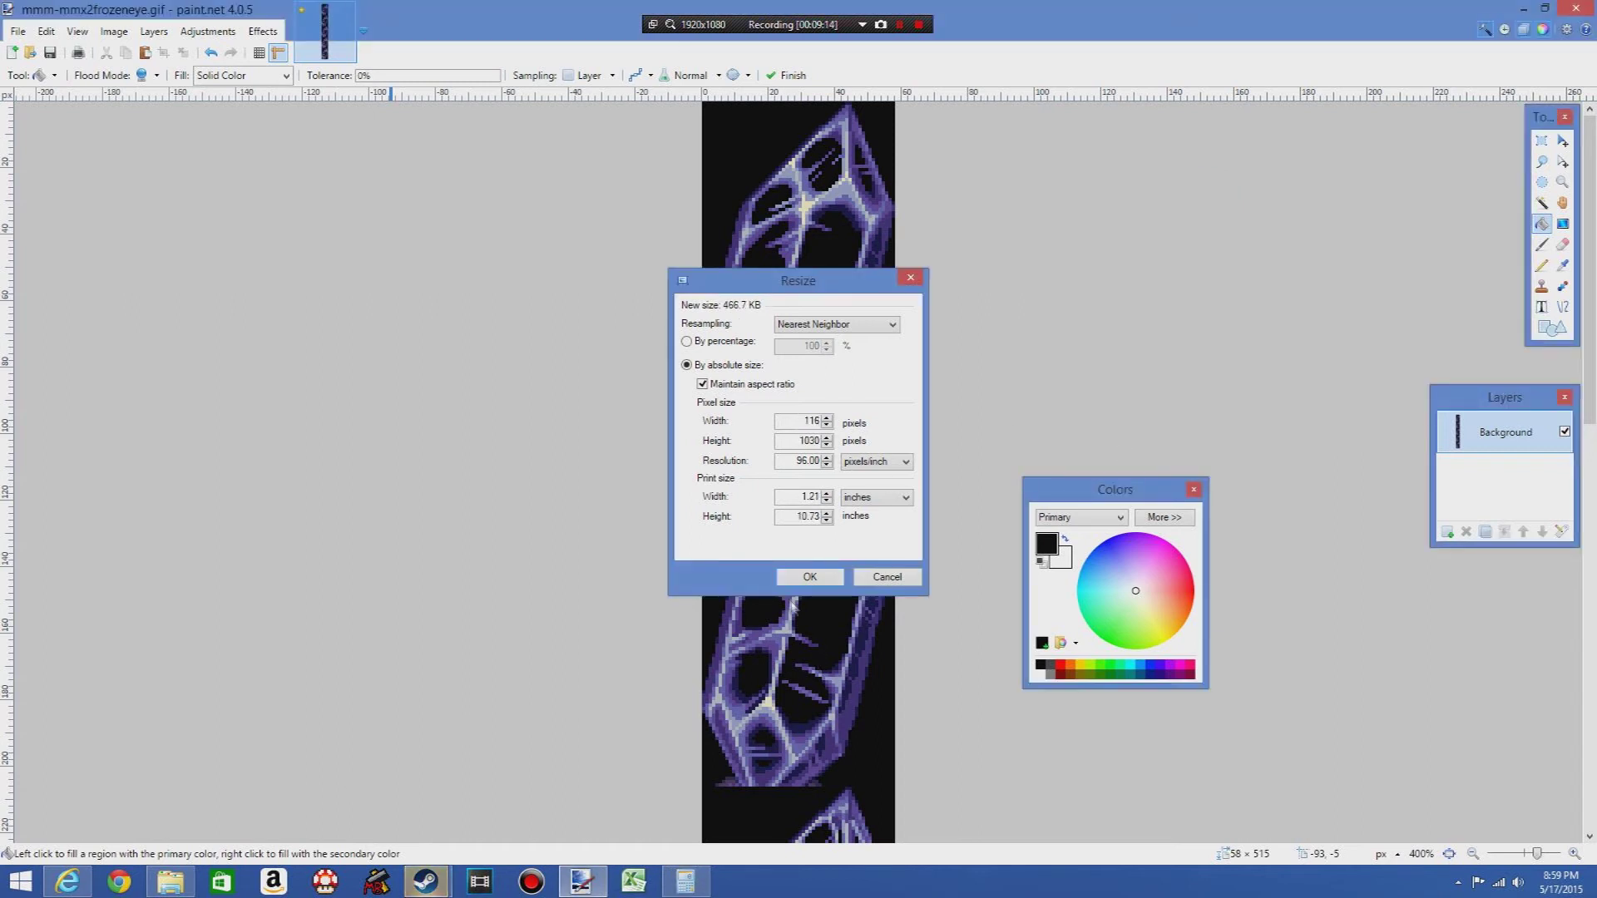
{"action": "left_click", "coordinate": [810, 577]}
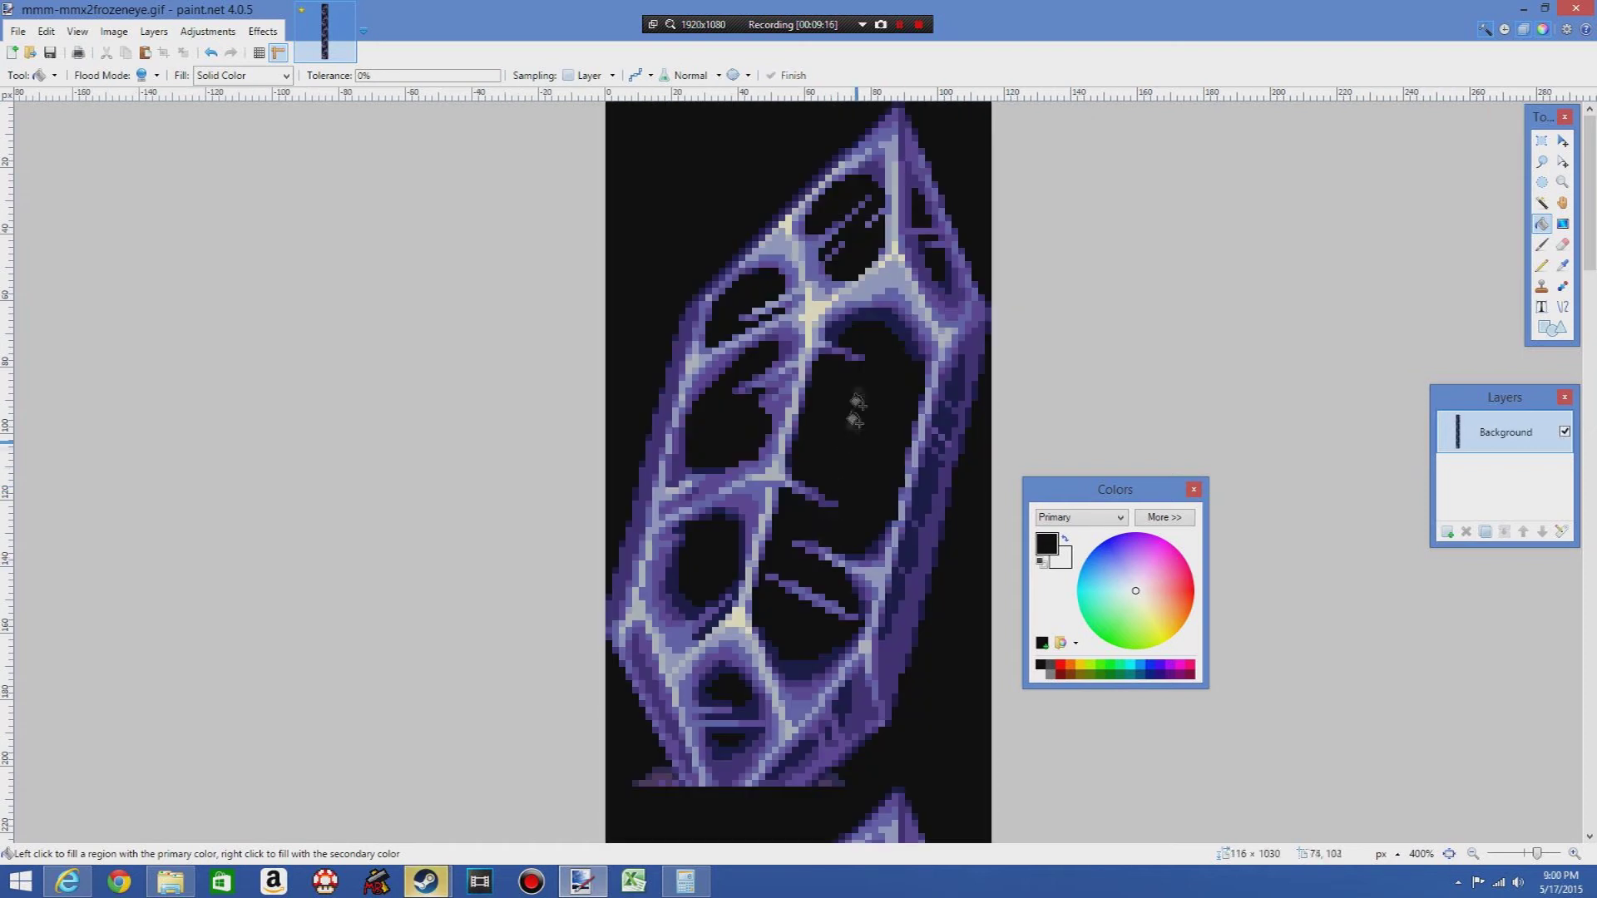
{"action": "scroll", "coordinate": [865, 350], "scroll_direction": "down", "scroll_amount": 15}
{"action": "scroll", "coordinate": [865, 349], "scroll_direction": "up", "scroll_amount": 15}
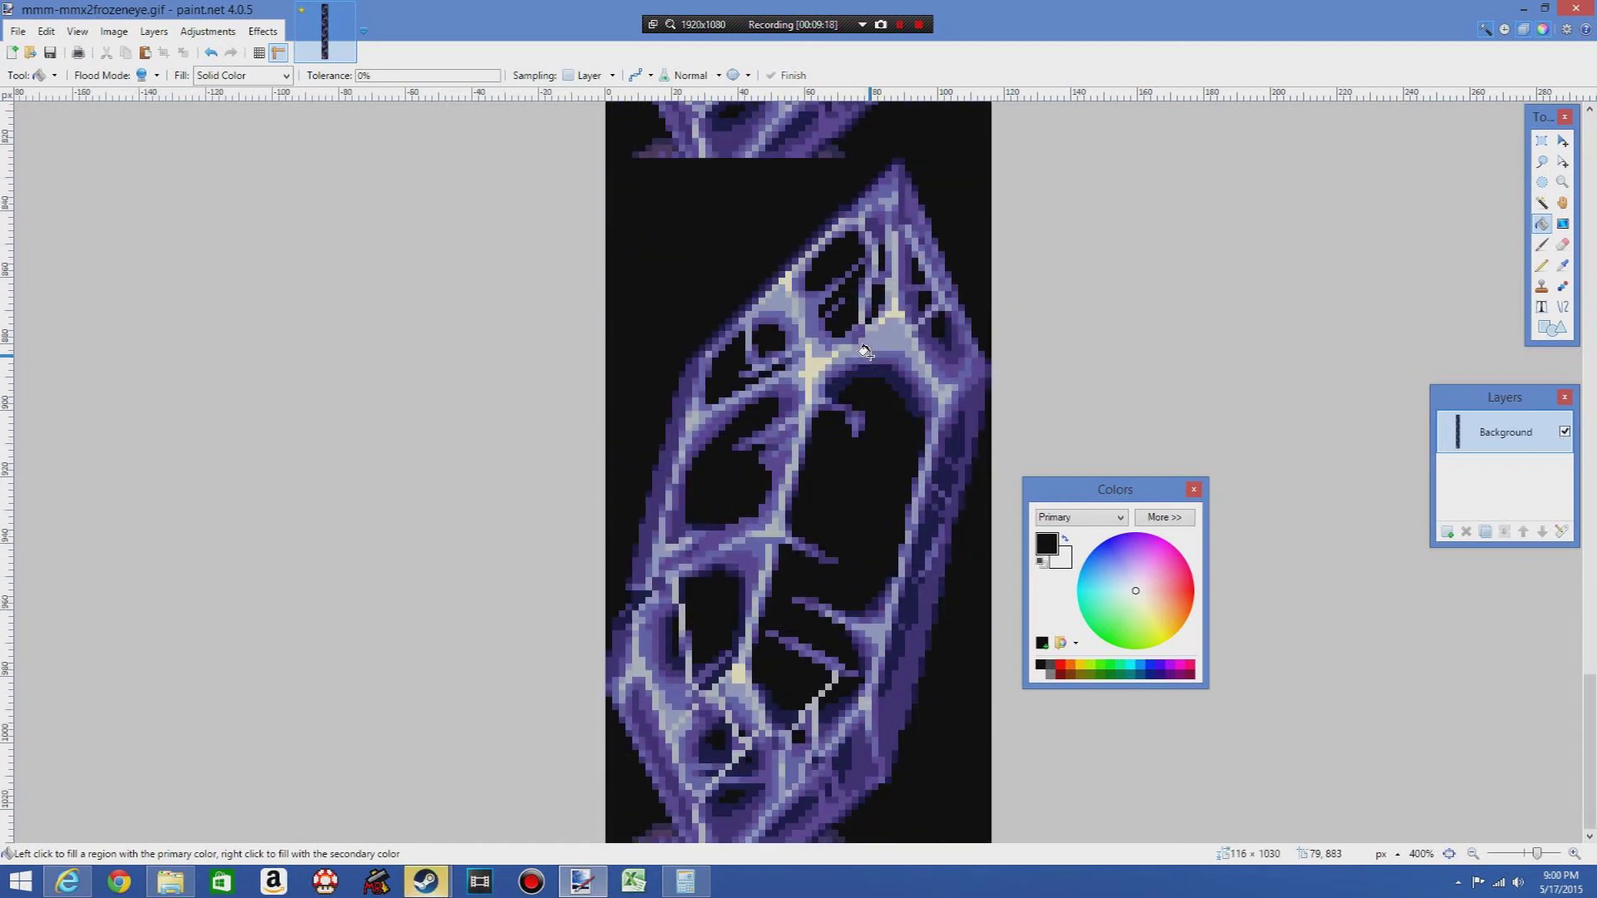
{"action": "scroll", "coordinate": [882, 337], "scroll_direction": "up", "scroll_amount": 3}
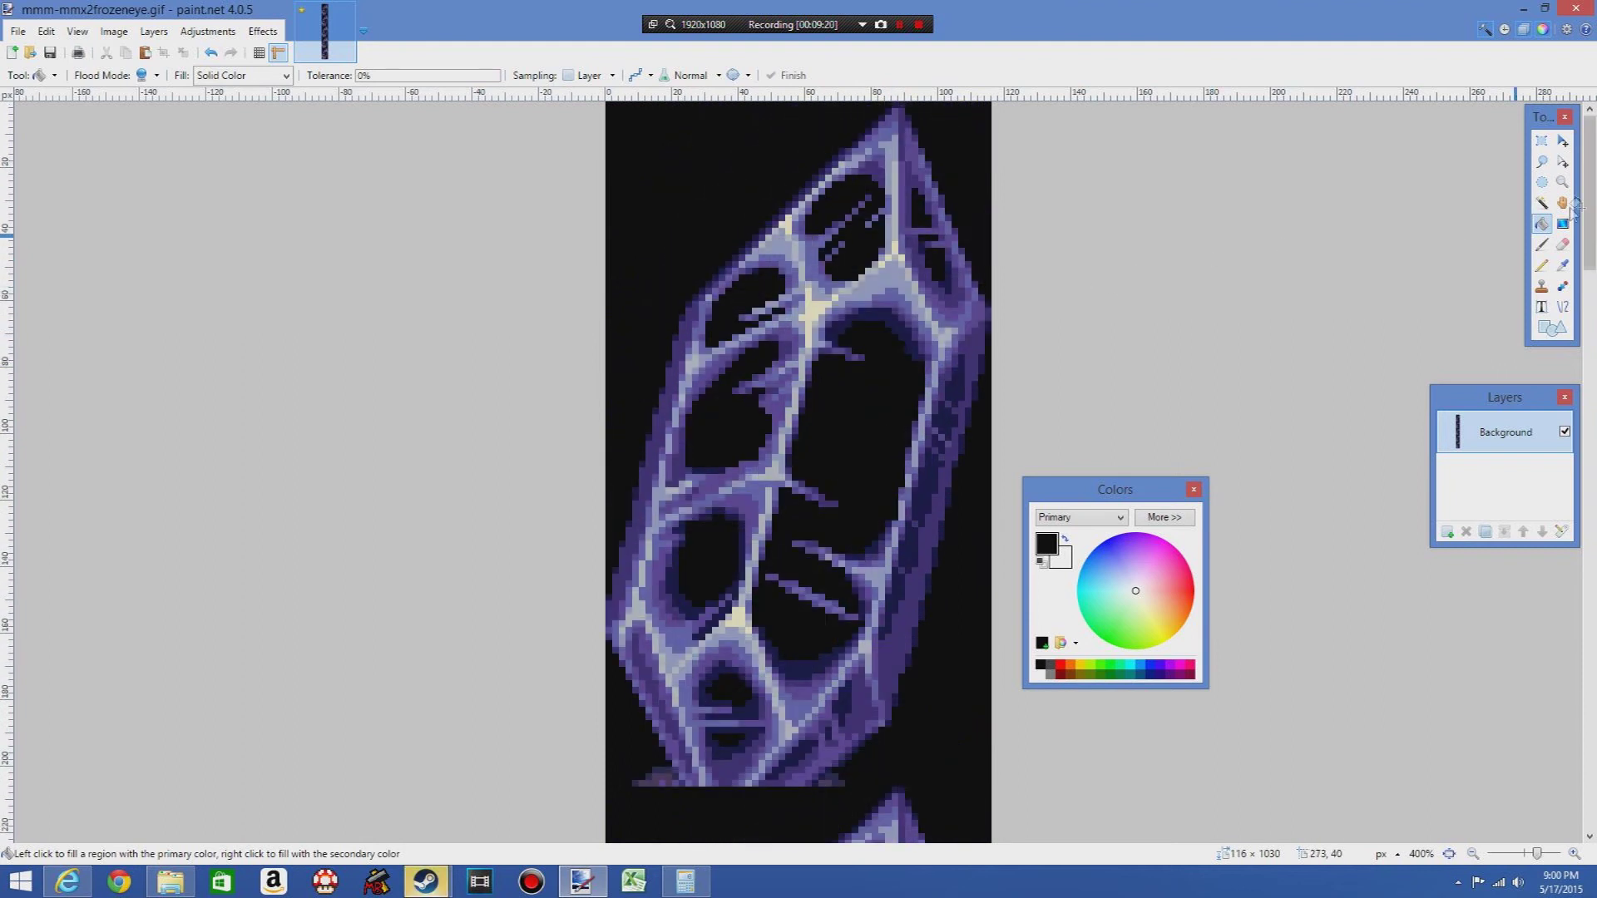
{"action": "left_click", "coordinate": [1563, 181]}
{"action": "right_click", "coordinate": [794, 290]}
{"action": "right_click", "coordinate": [794, 290]}
{"action": "right_click", "coordinate": [794, 290]}
{"action": "right_click", "coordinate": [794, 290]}
{"action": "right_click", "coordinate": [794, 290]}
{"action": "left_click", "coordinate": [830, 337]}
{"action": "left_click", "coordinate": [853, 332]}
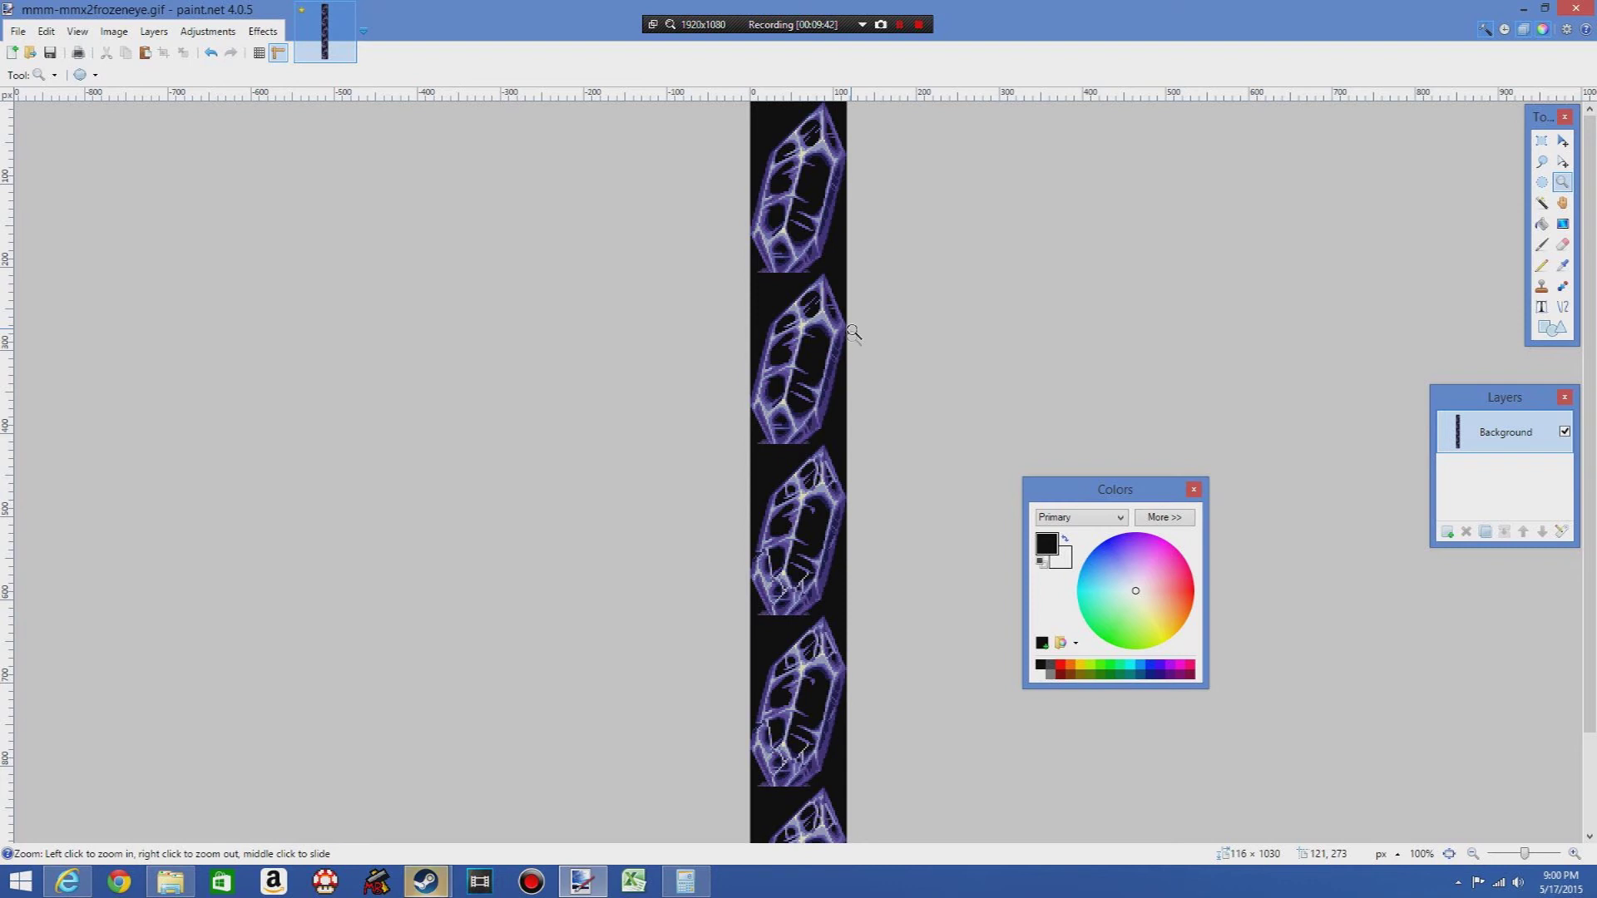
{"action": "scroll", "coordinate": [1003, 328], "scroll_direction": "down", "scroll_amount": 2}
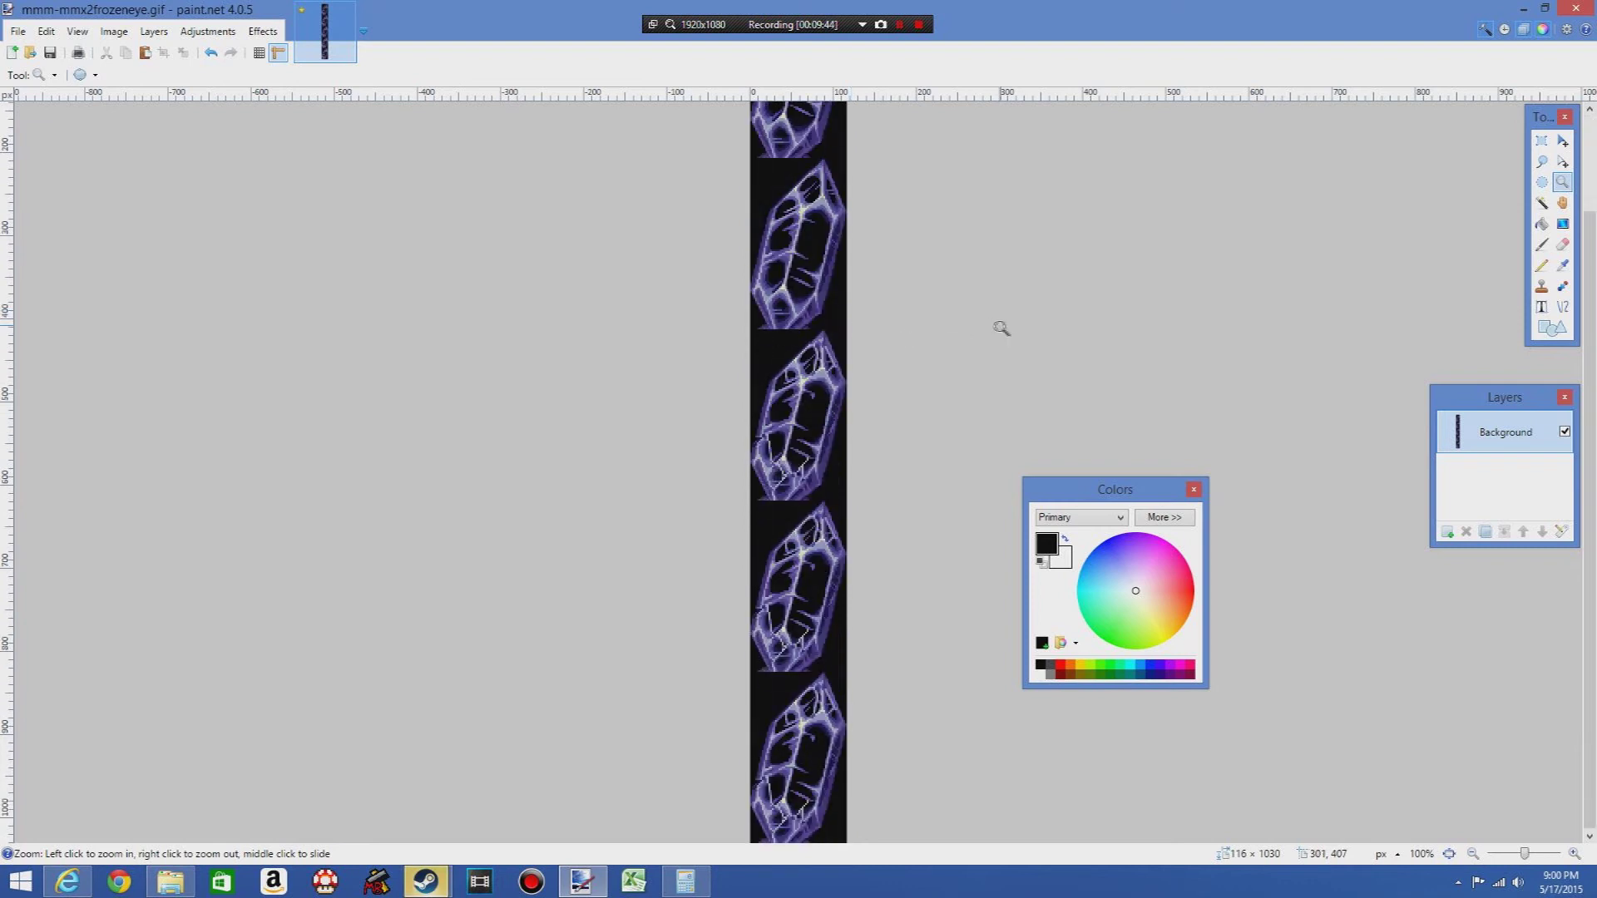
{"action": "scroll", "coordinate": [973, 391], "scroll_direction": "up", "scroll_amount": 2}
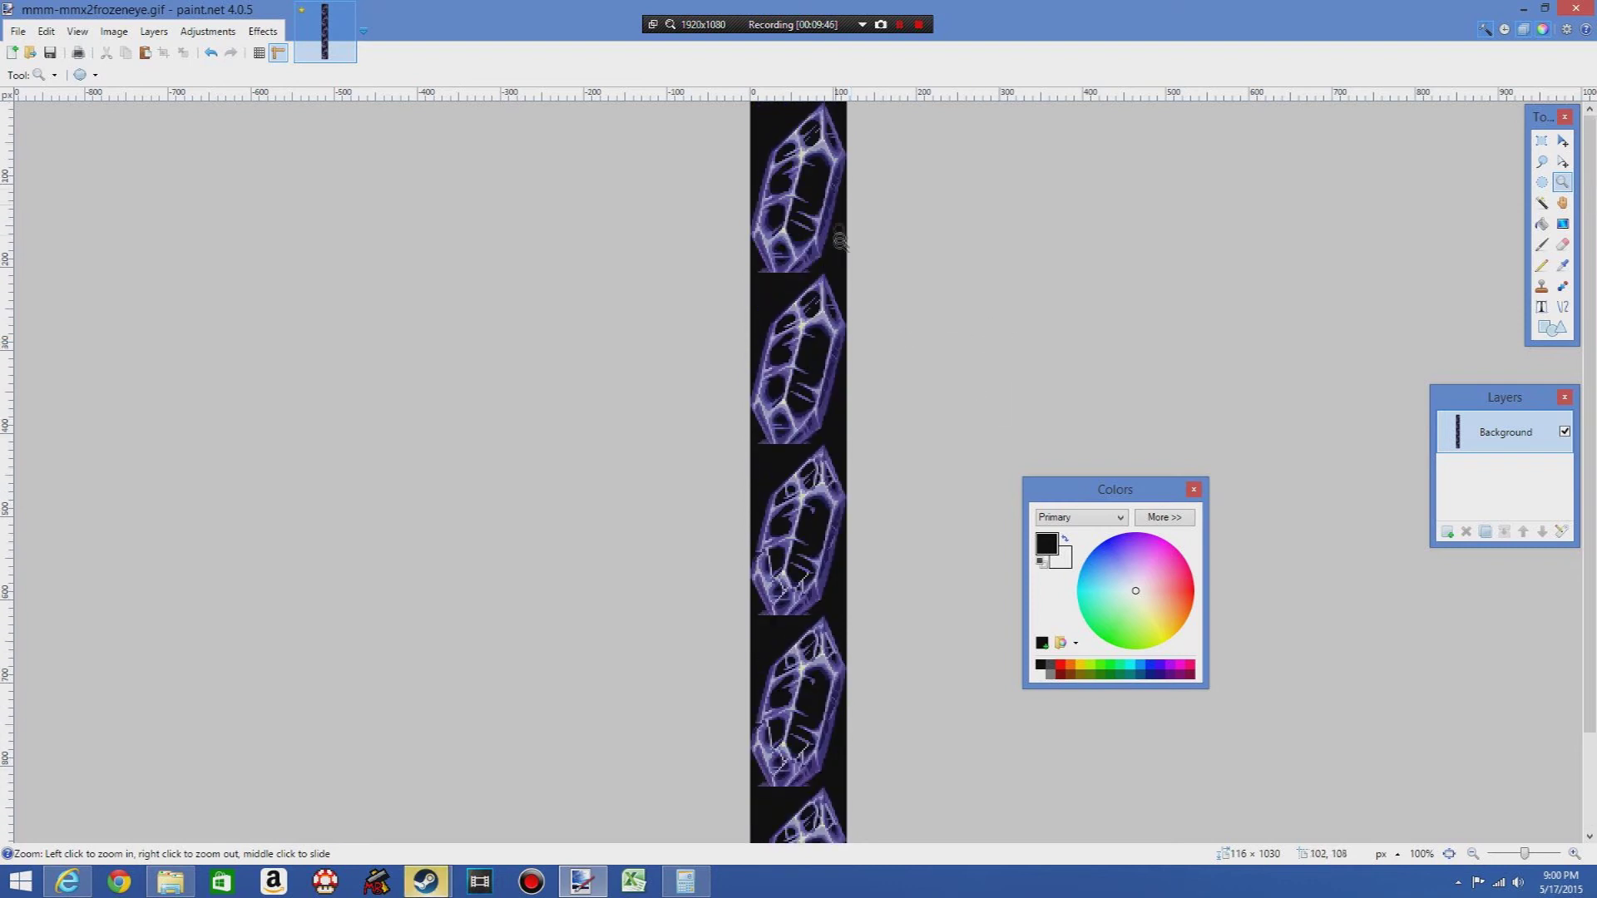
{"action": "left_click", "coordinate": [846, 271]}
{"action": "left_click", "coordinate": [846, 271]}
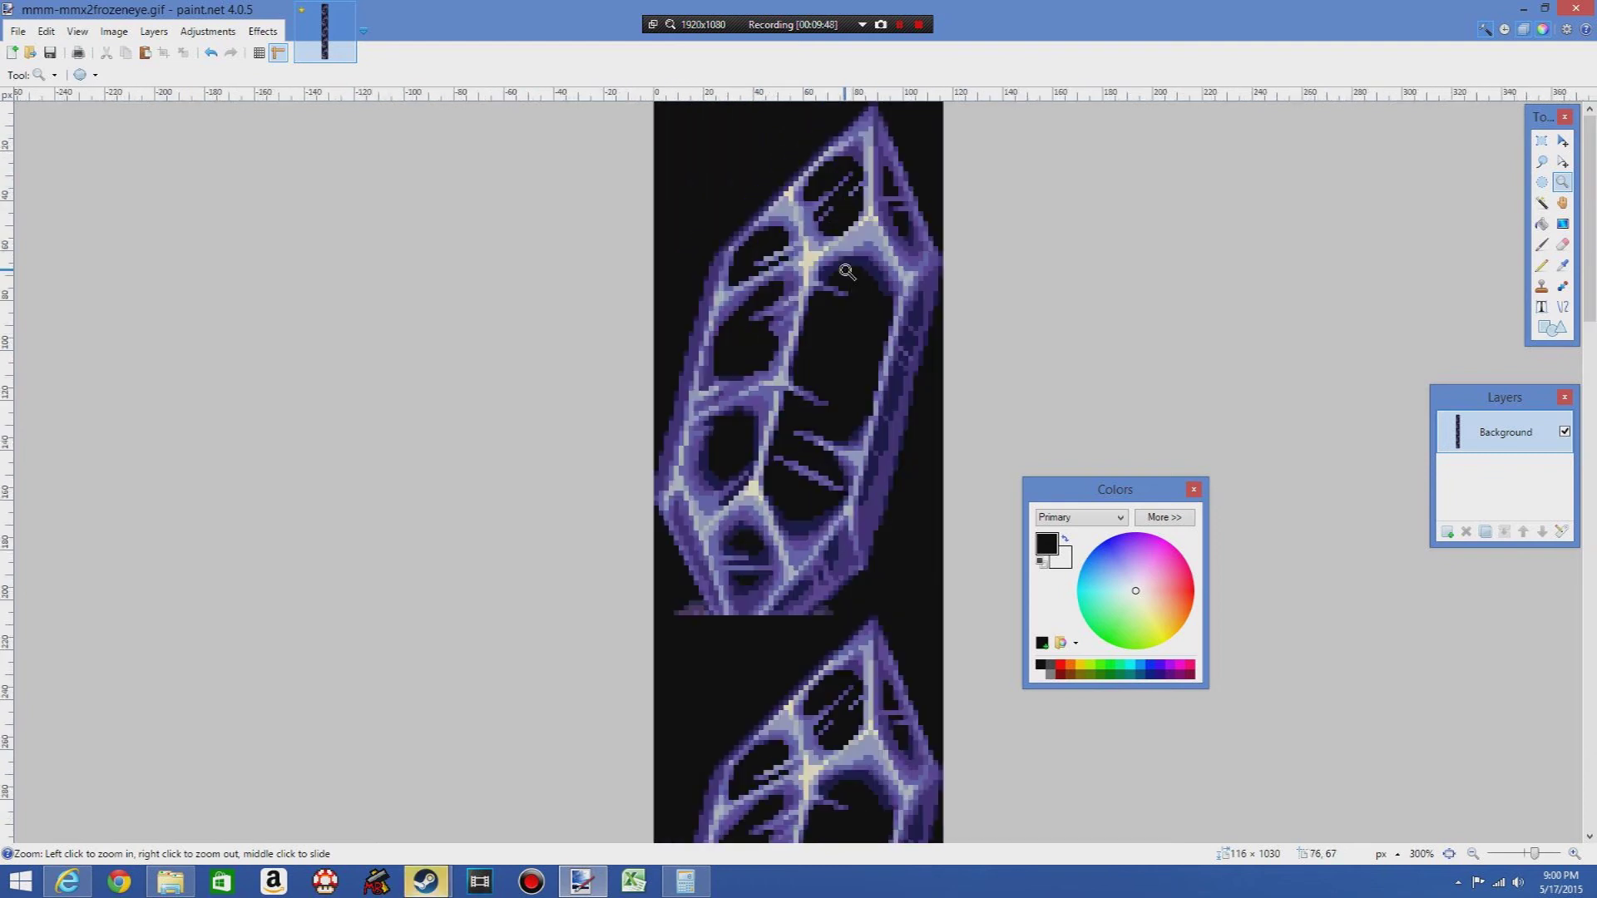
{"action": "left_click", "coordinate": [846, 271]}
{"action": "scroll", "coordinate": [846, 271], "scroll_direction": "down", "scroll_amount": 3}
{"action": "scroll", "coordinate": [846, 271], "scroll_direction": "up", "scroll_amount": 3}
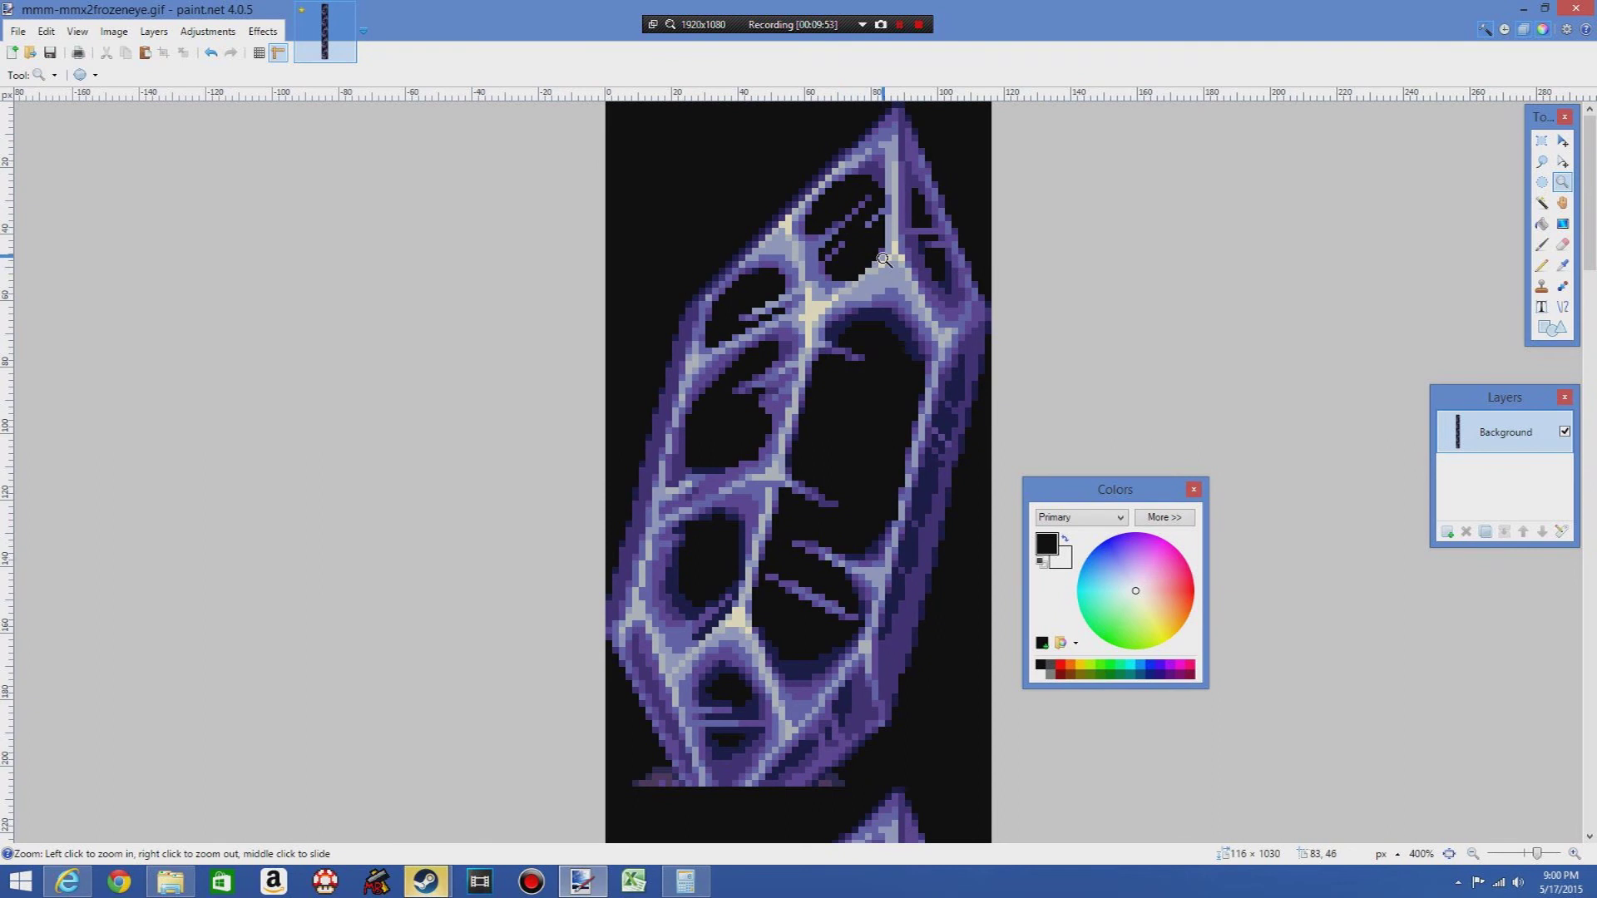
{"action": "right_click", "coordinate": [867, 202]}
{"action": "right_click", "coordinate": [867, 203]}
{"action": "right_click", "coordinate": [867, 200]}
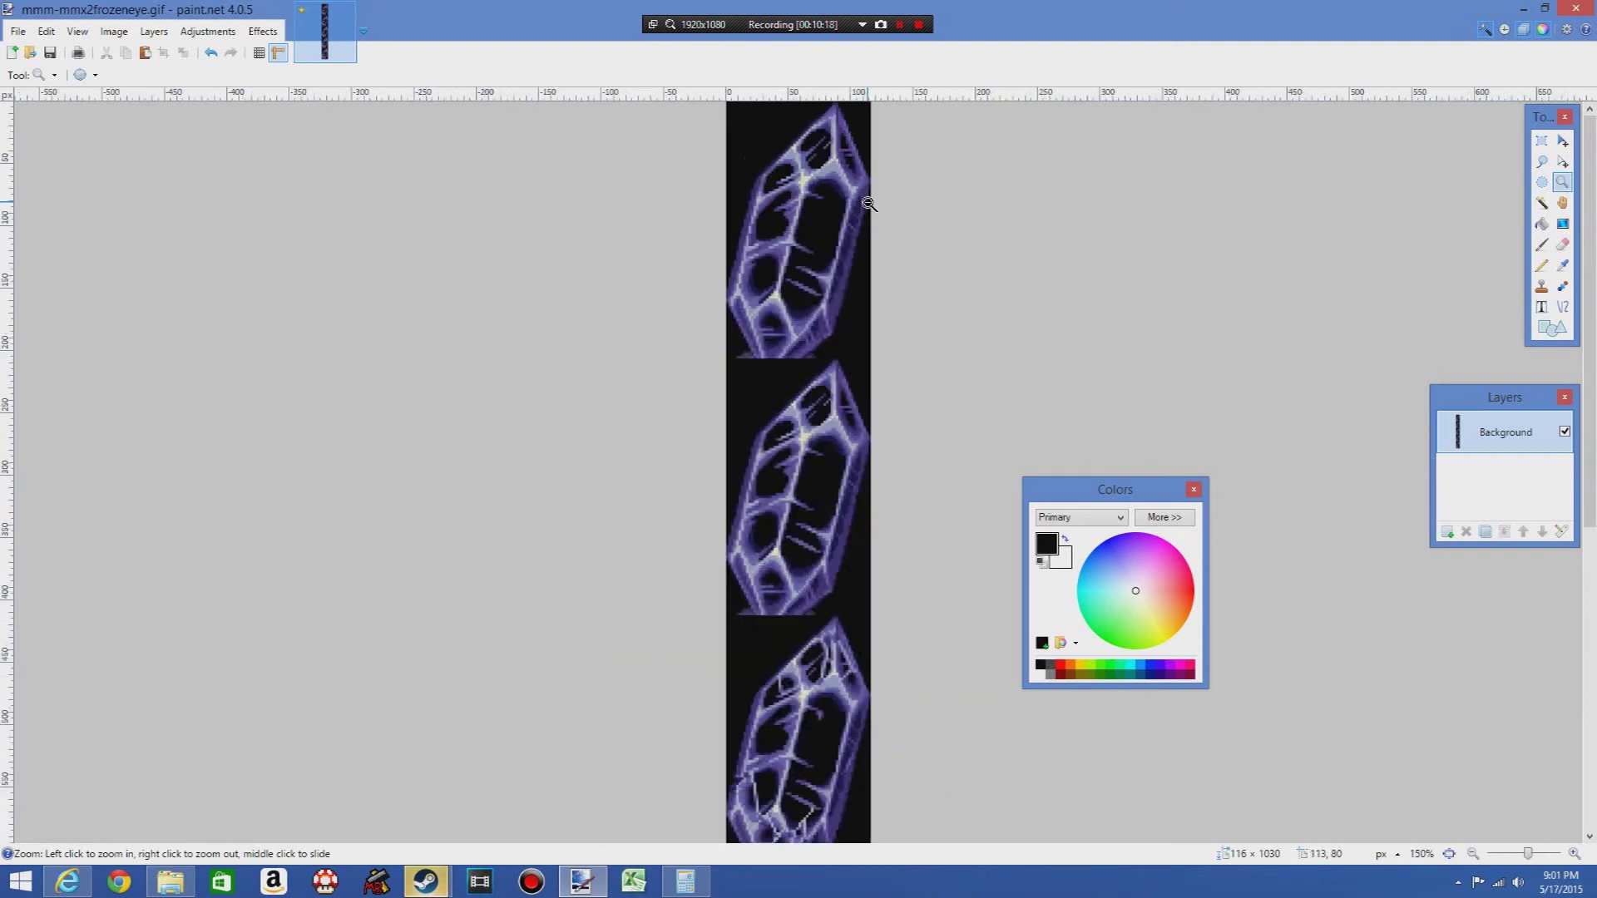
{"action": "right_click", "coordinate": [869, 203]}
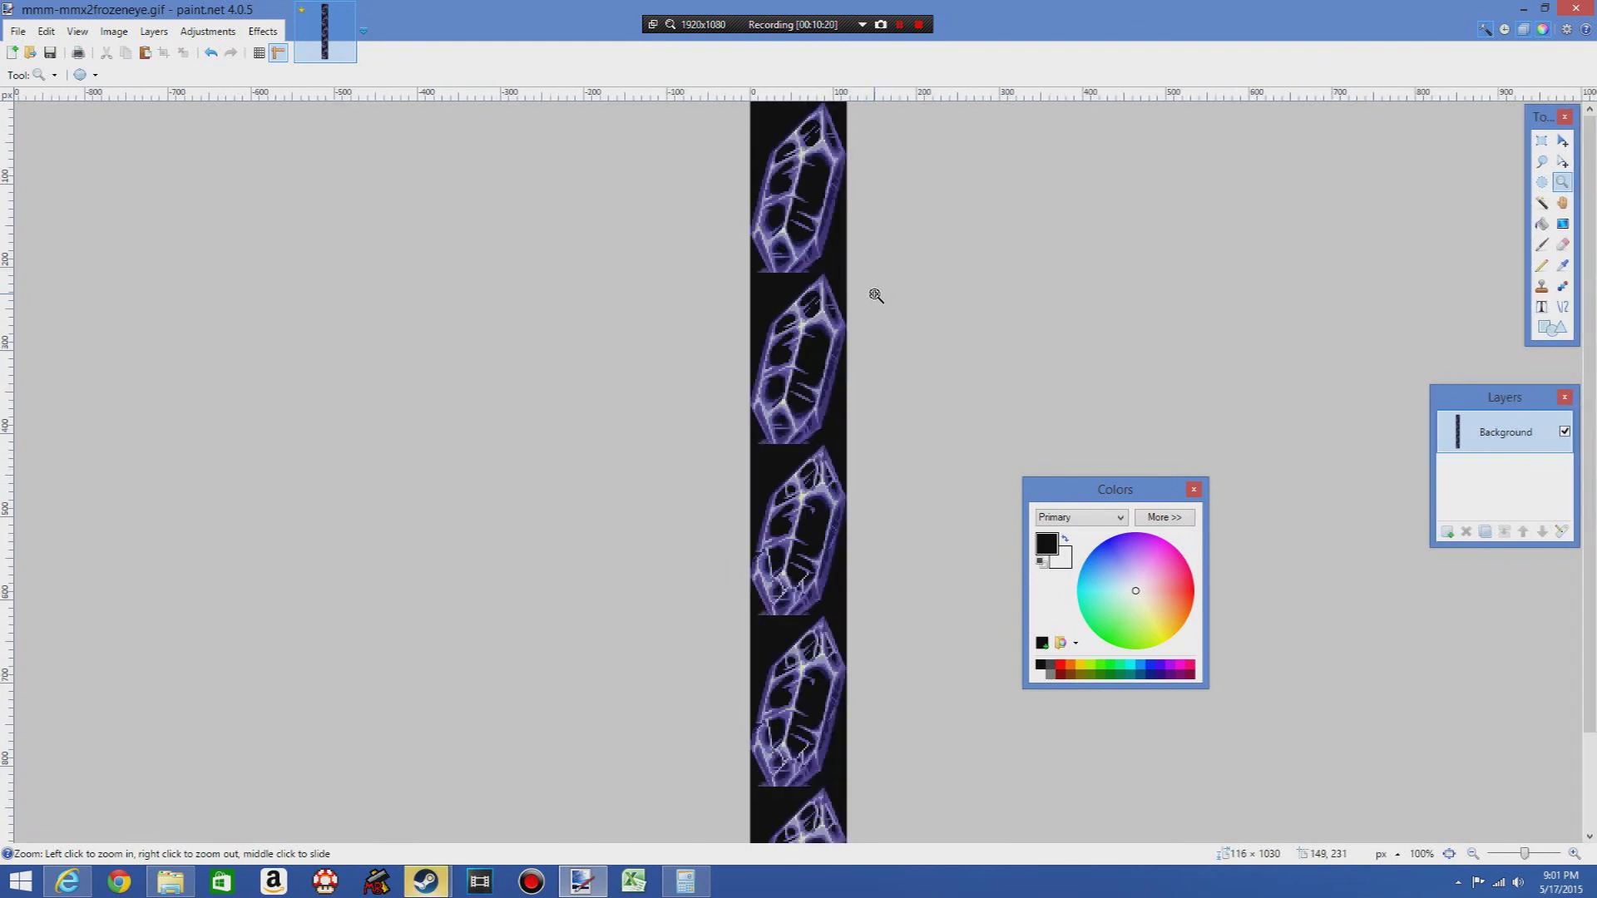
{"action": "left_click", "coordinate": [876, 297]}
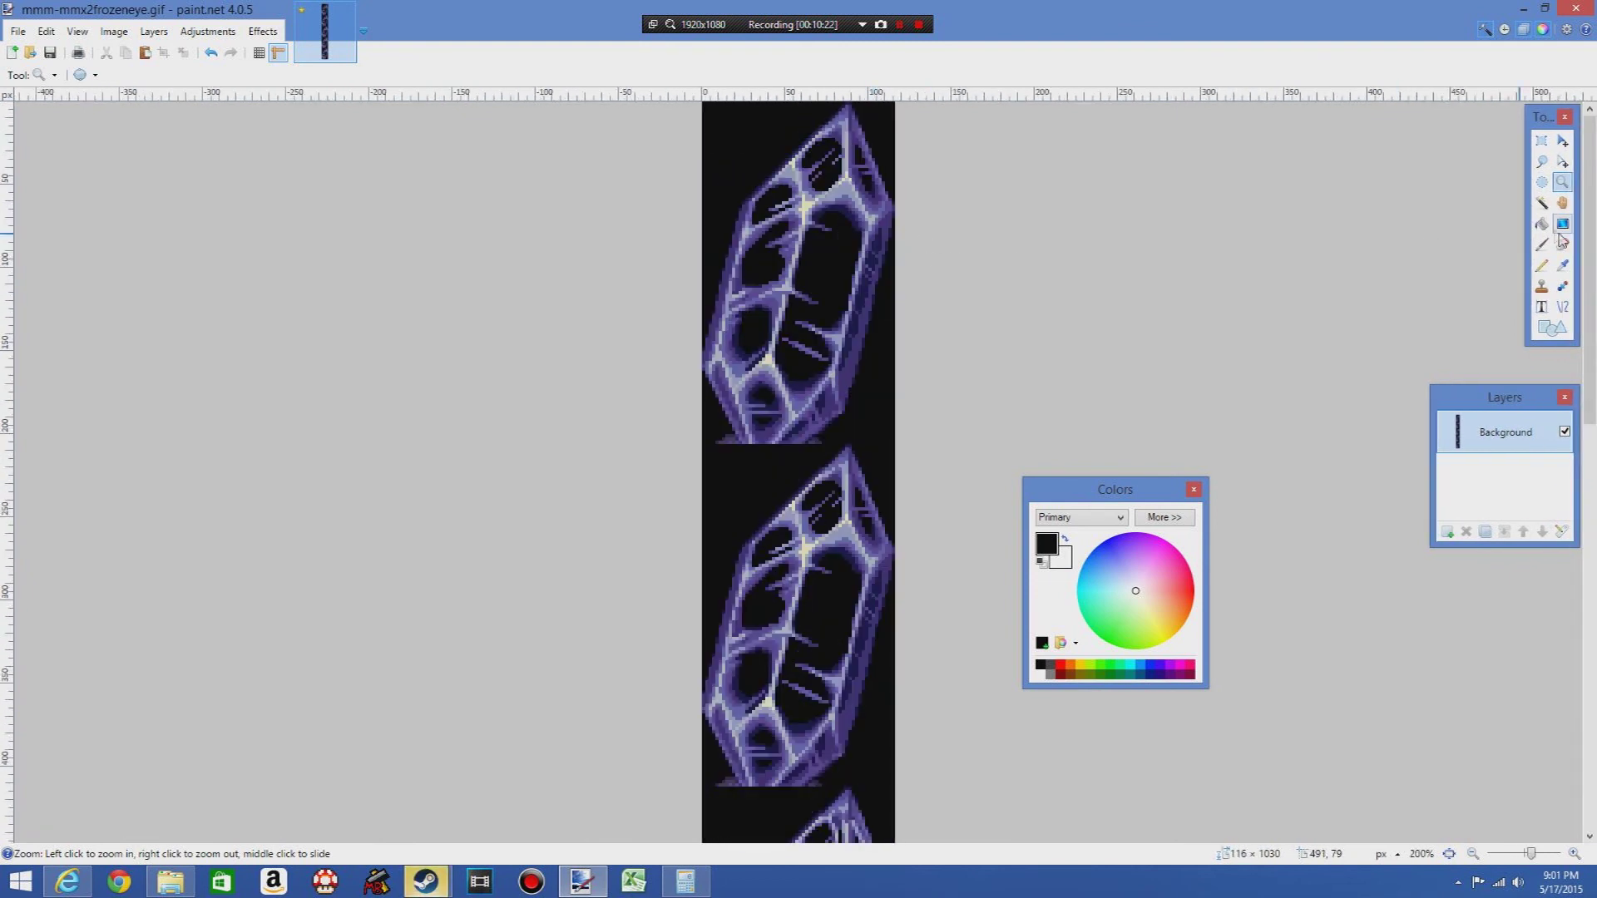
{"action": "left_click", "coordinate": [878, 366]}
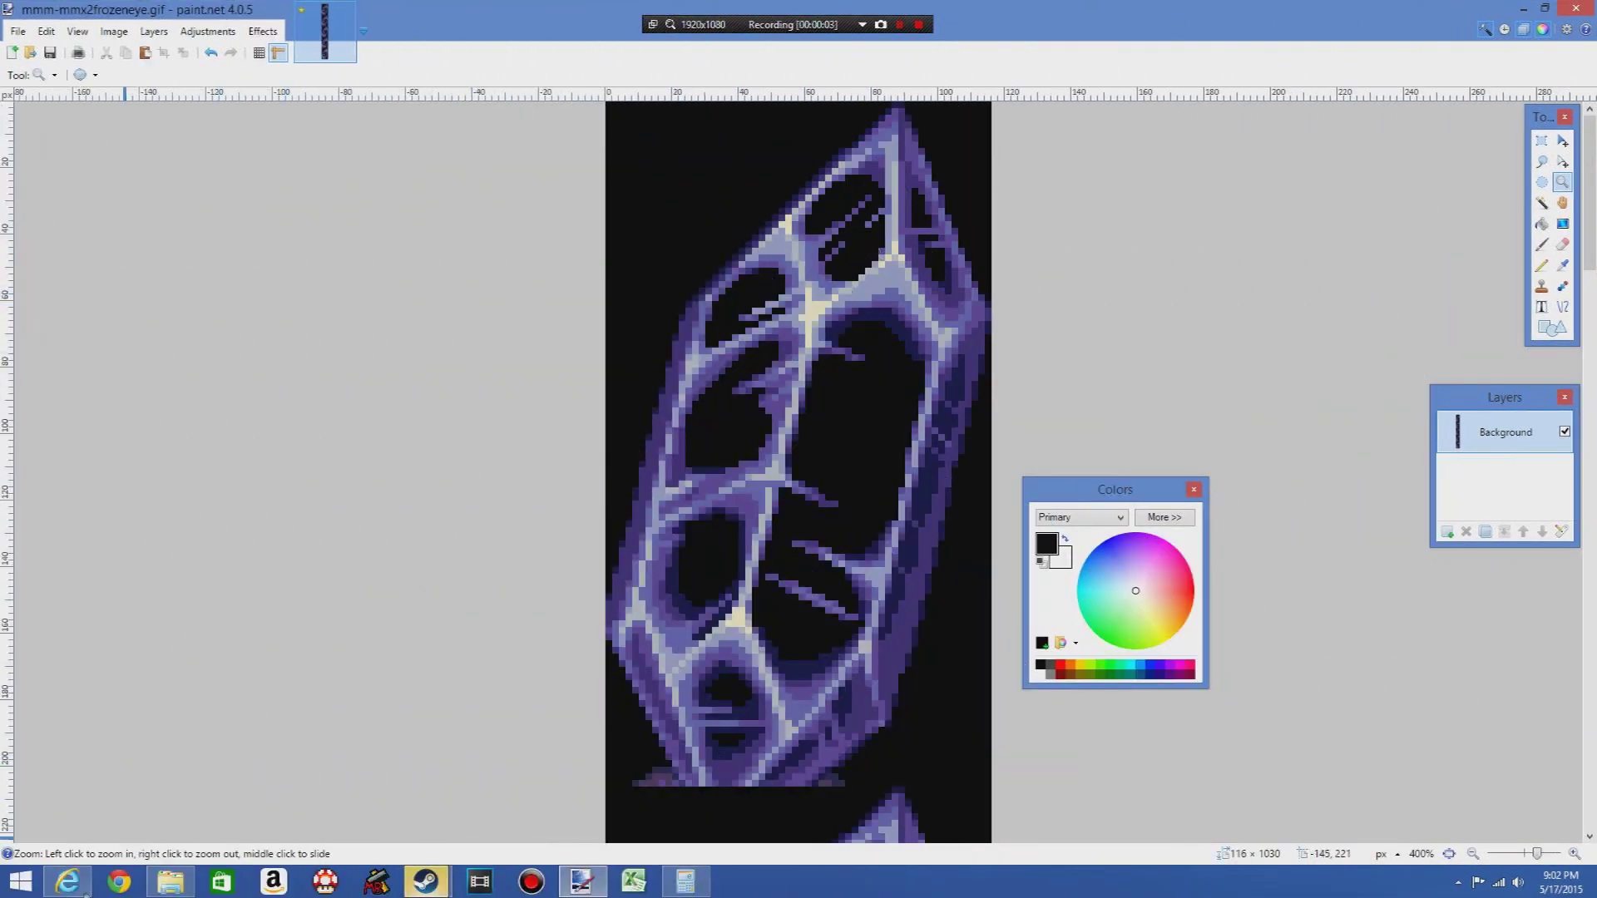
{"action": "mouse_move", "coordinate": [73, 888]}
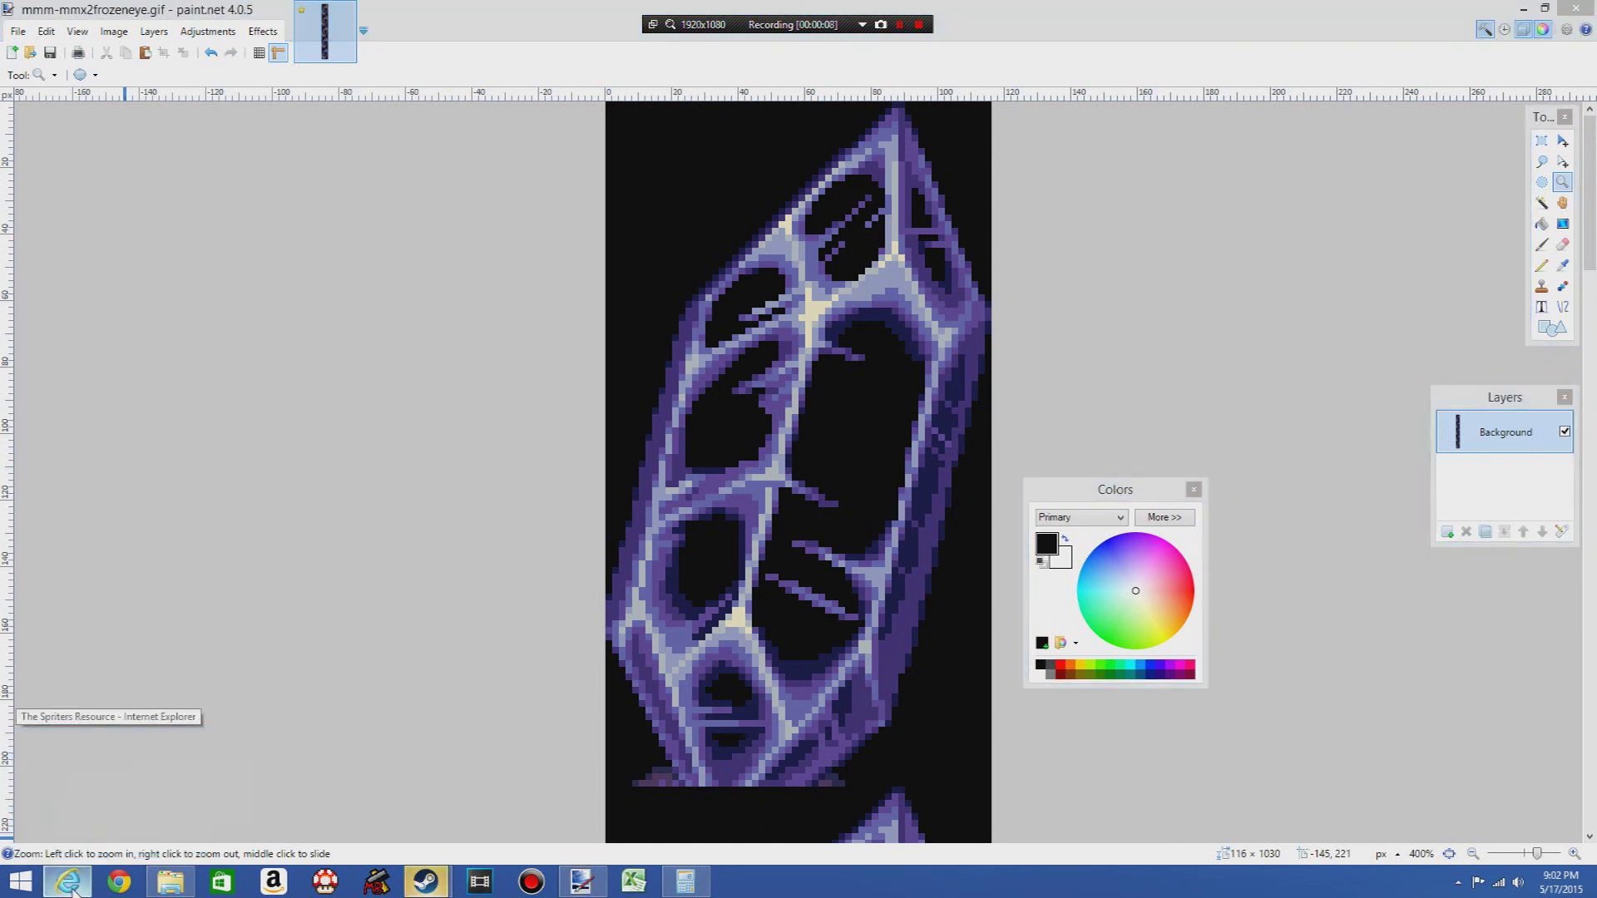
Step: Bring The Spriters Resource back up in Internet Explorer
{"action": "left_click", "coordinate": [73, 888]}
{"action": "scroll", "coordinate": [835, 548], "scroll_direction": "down", "scroll_amount": 3}
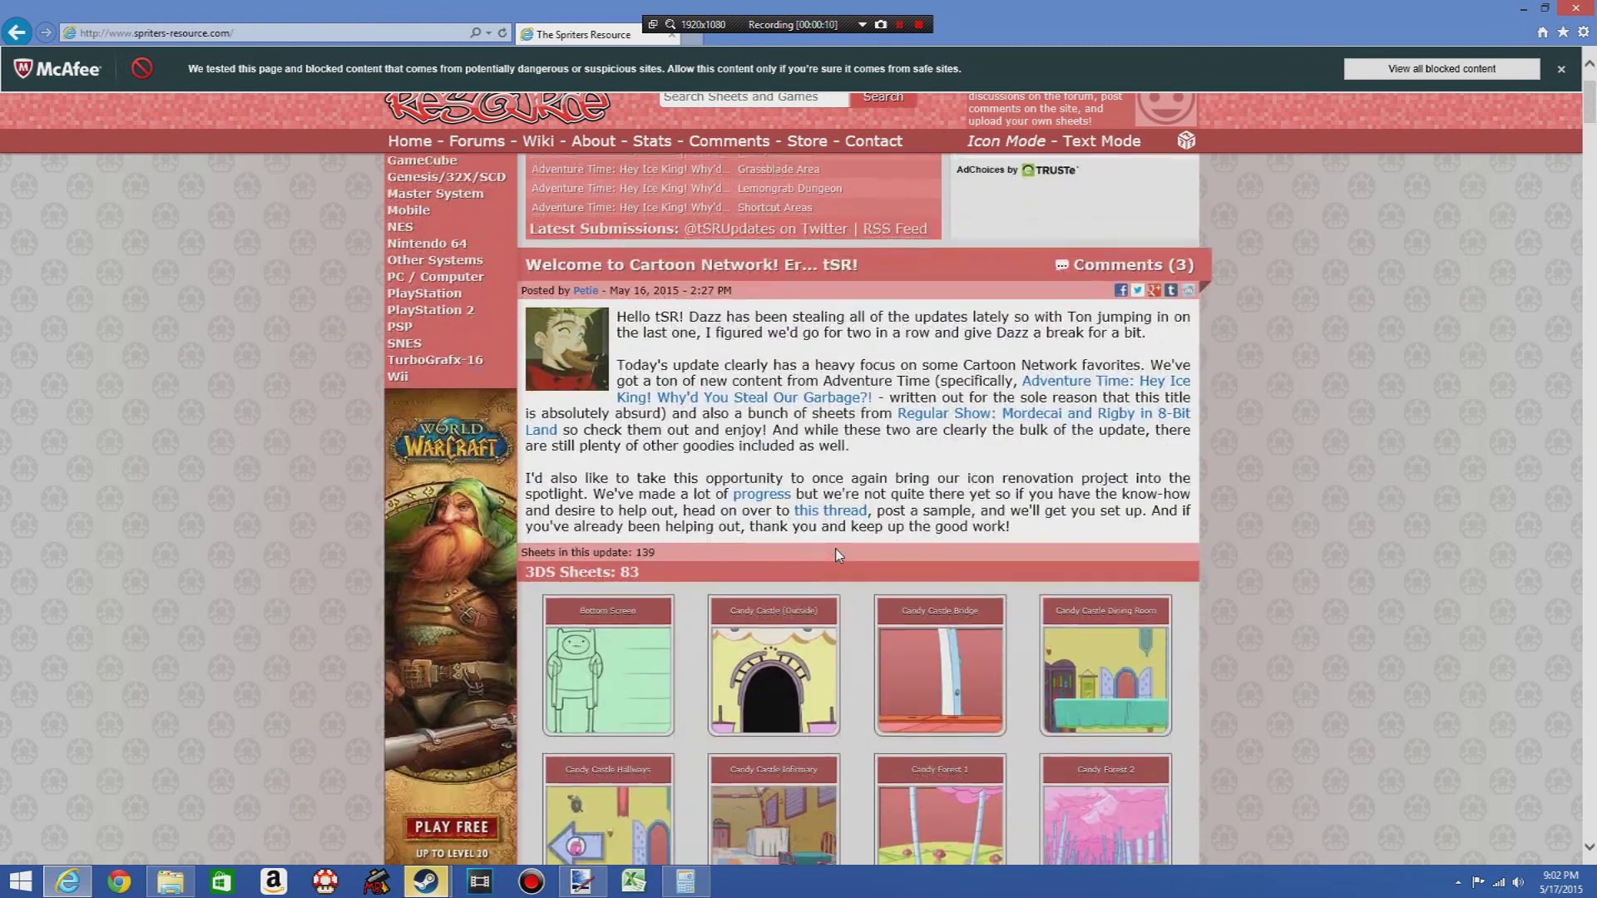
{"action": "scroll", "coordinate": [835, 547], "scroll_direction": "up", "scroll_amount": 3}
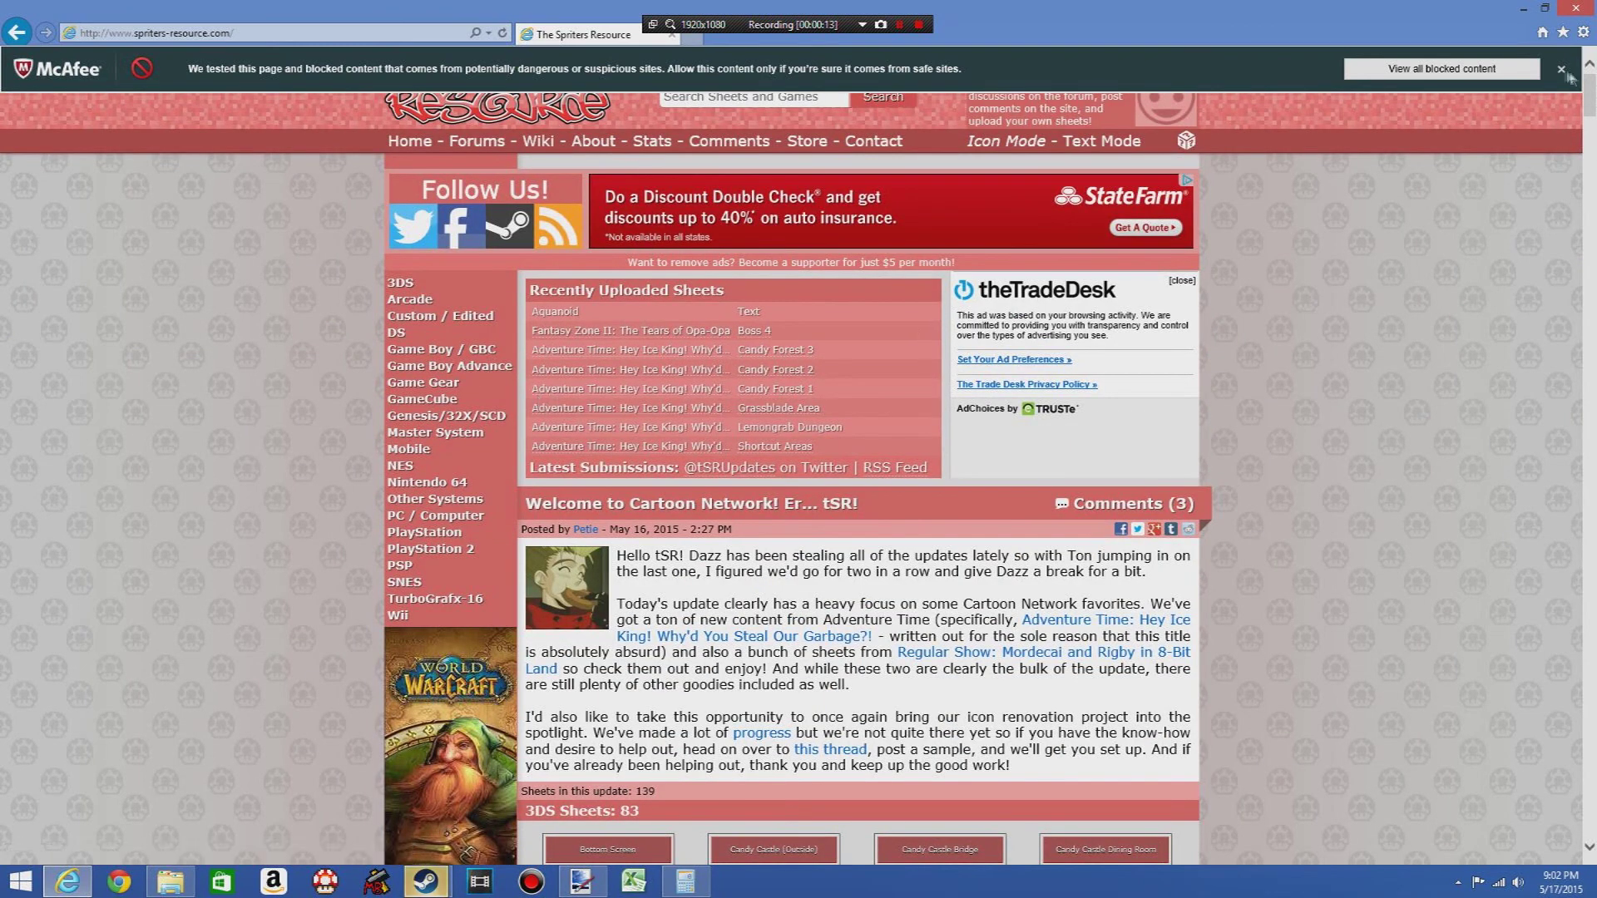
Step: Go to the SNES console page and browse its Recently Uploaded Sheets and Most Popular Games
{"action": "left_click", "coordinate": [414, 586]}
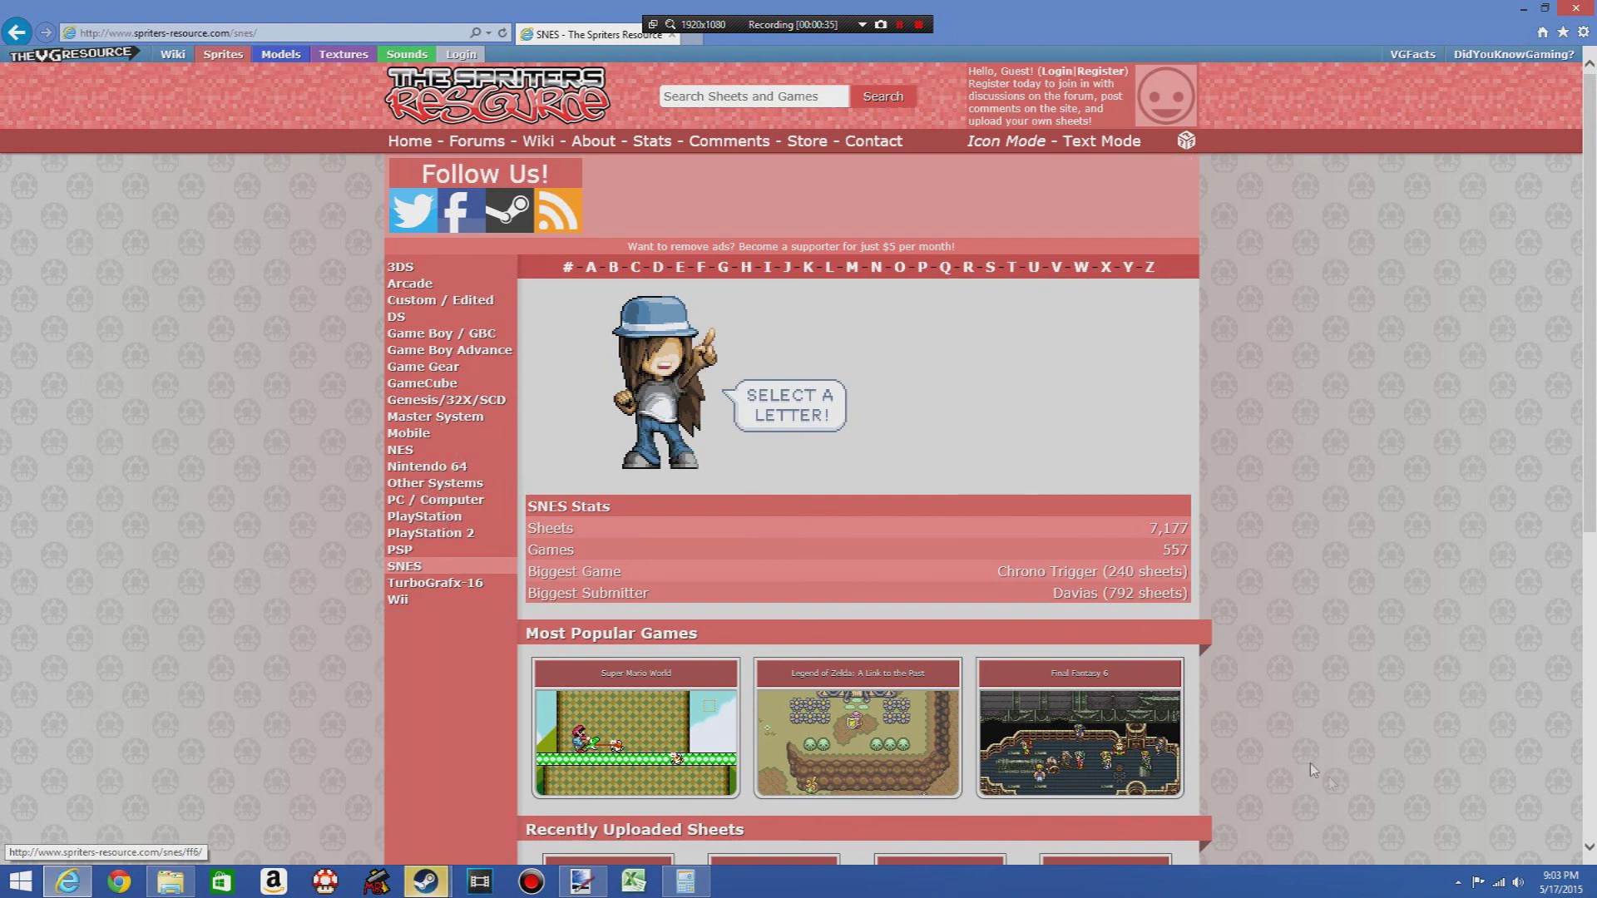
{"action": "scroll", "coordinate": [1404, 573], "scroll_direction": "down", "scroll_amount": 5}
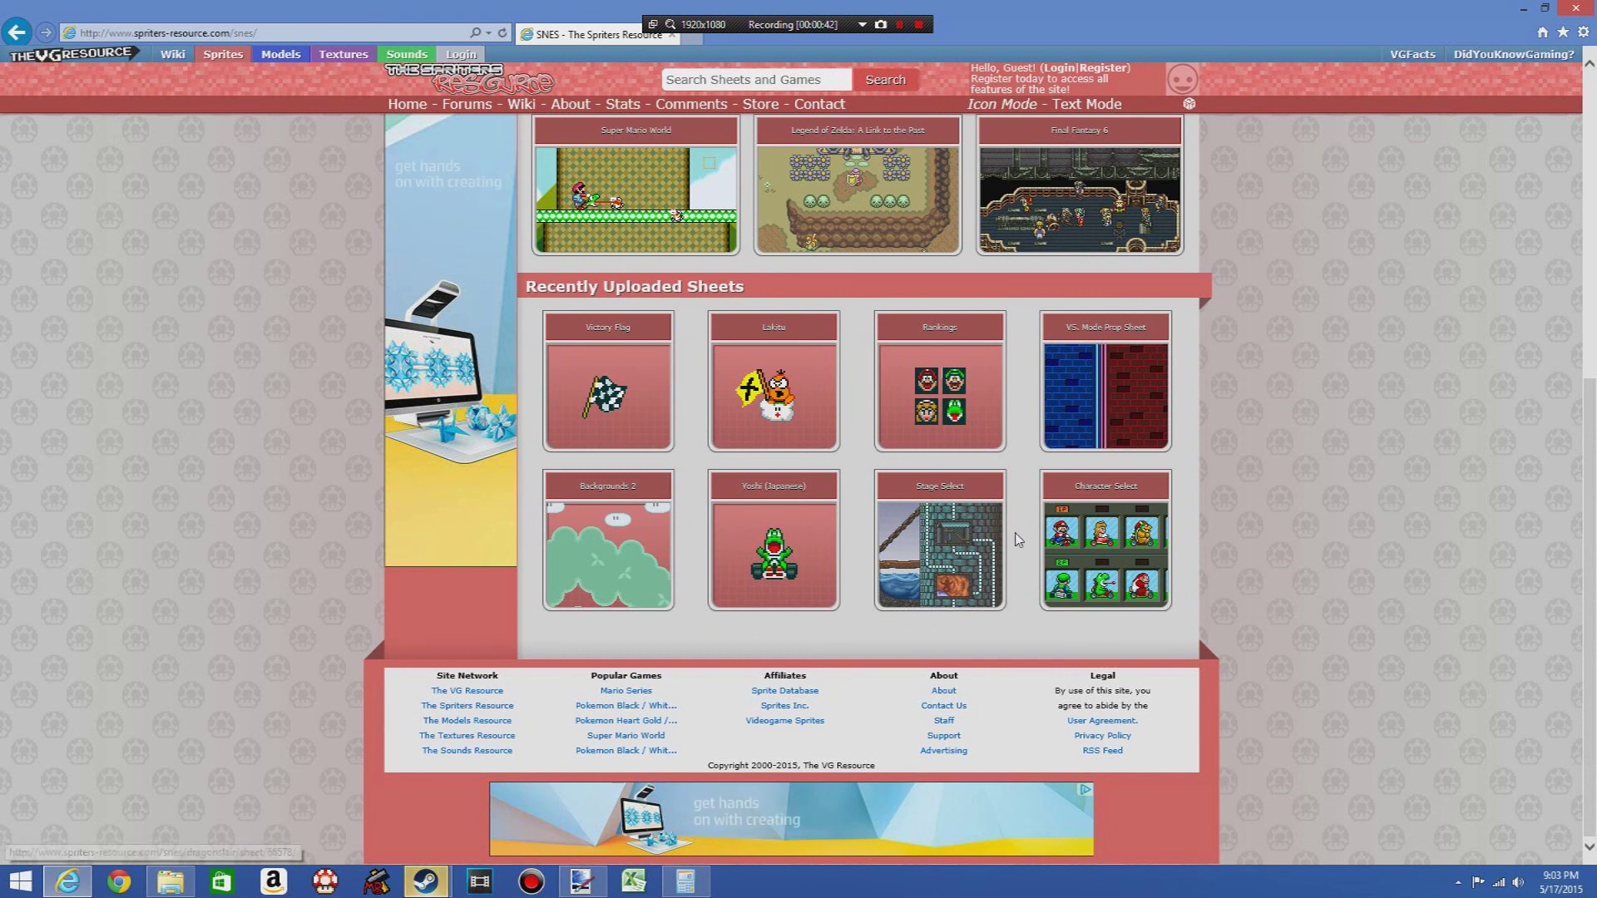
{"action": "scroll", "coordinate": [1207, 536], "scroll_direction": "up", "scroll_amount": 3}
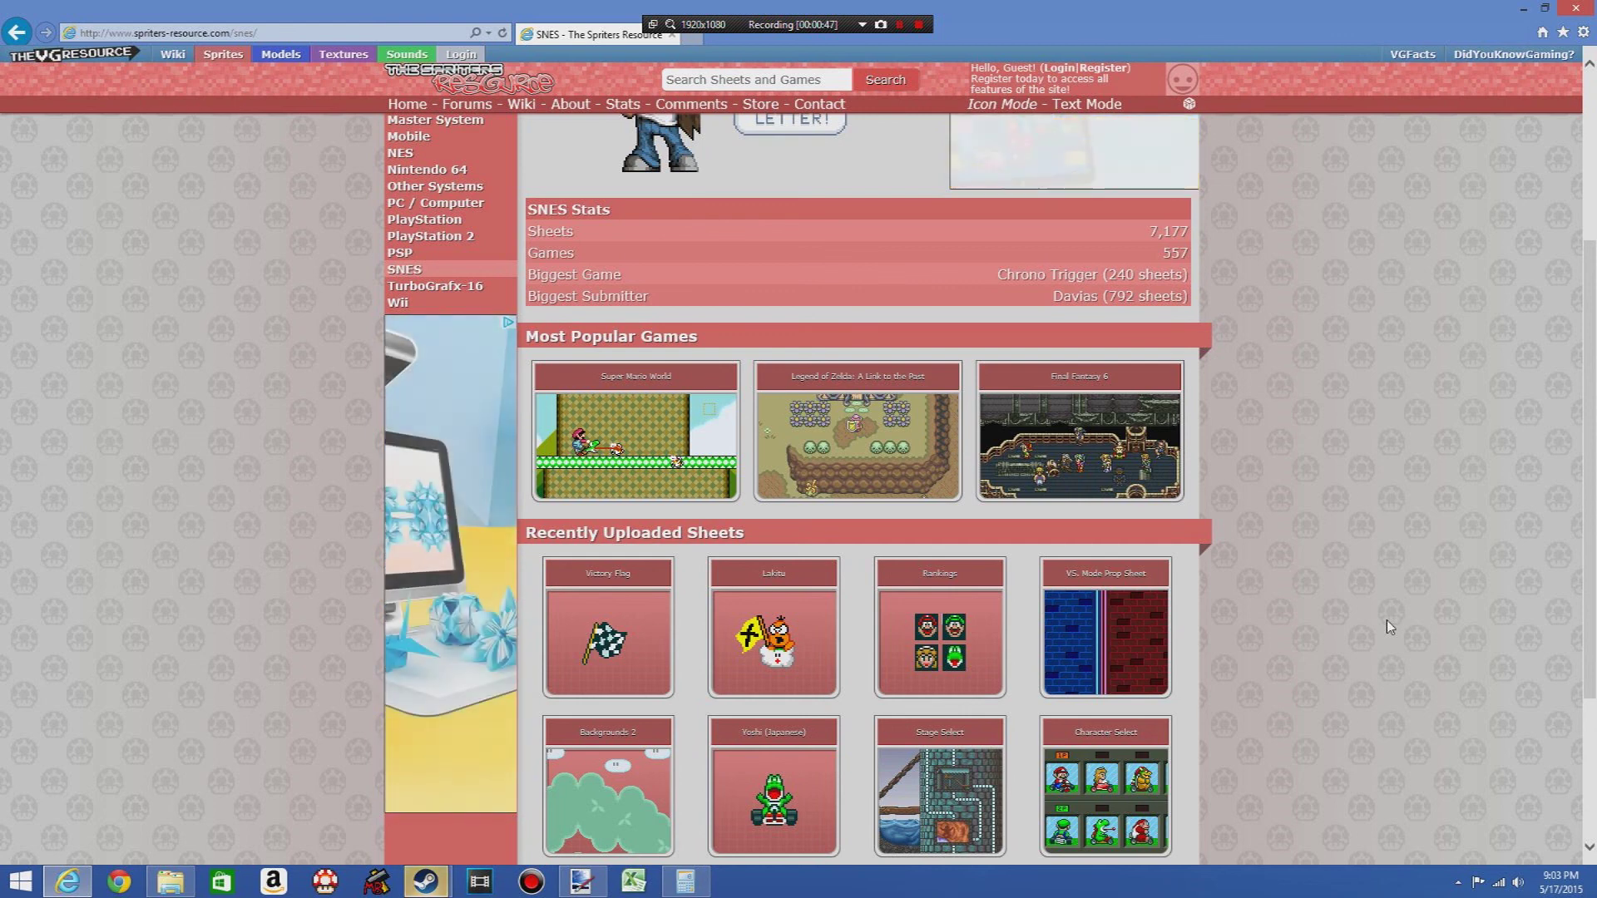
{"action": "scroll", "coordinate": [1364, 541], "scroll_direction": "up", "scroll_amount": 3}
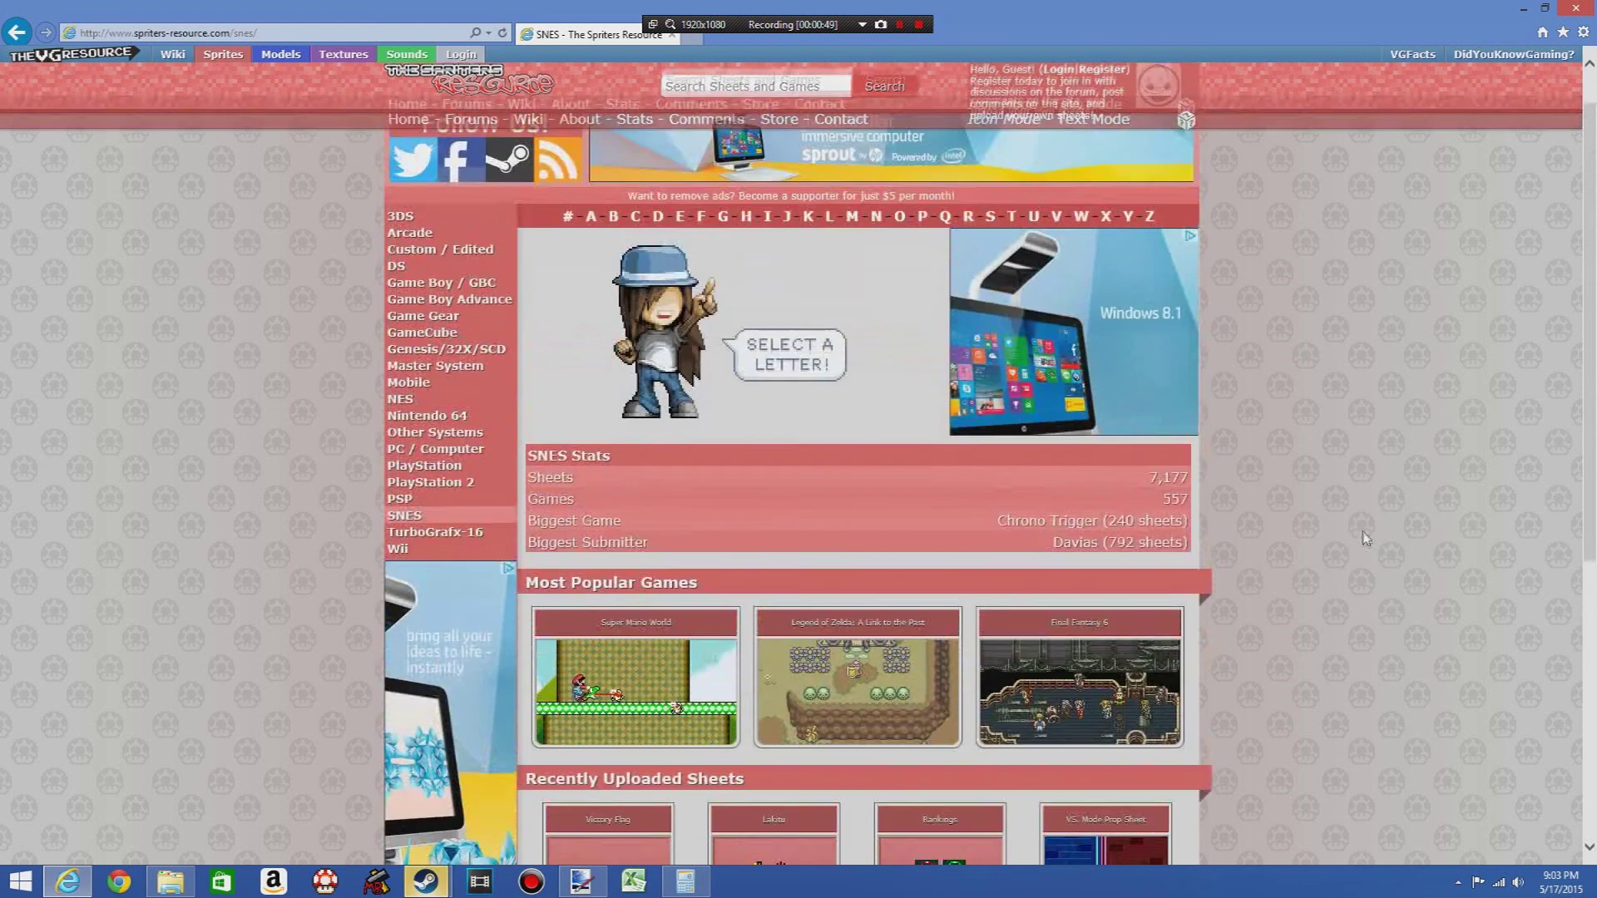
{"action": "scroll", "coordinate": [1362, 536], "scroll_direction": "down", "scroll_amount": 5}
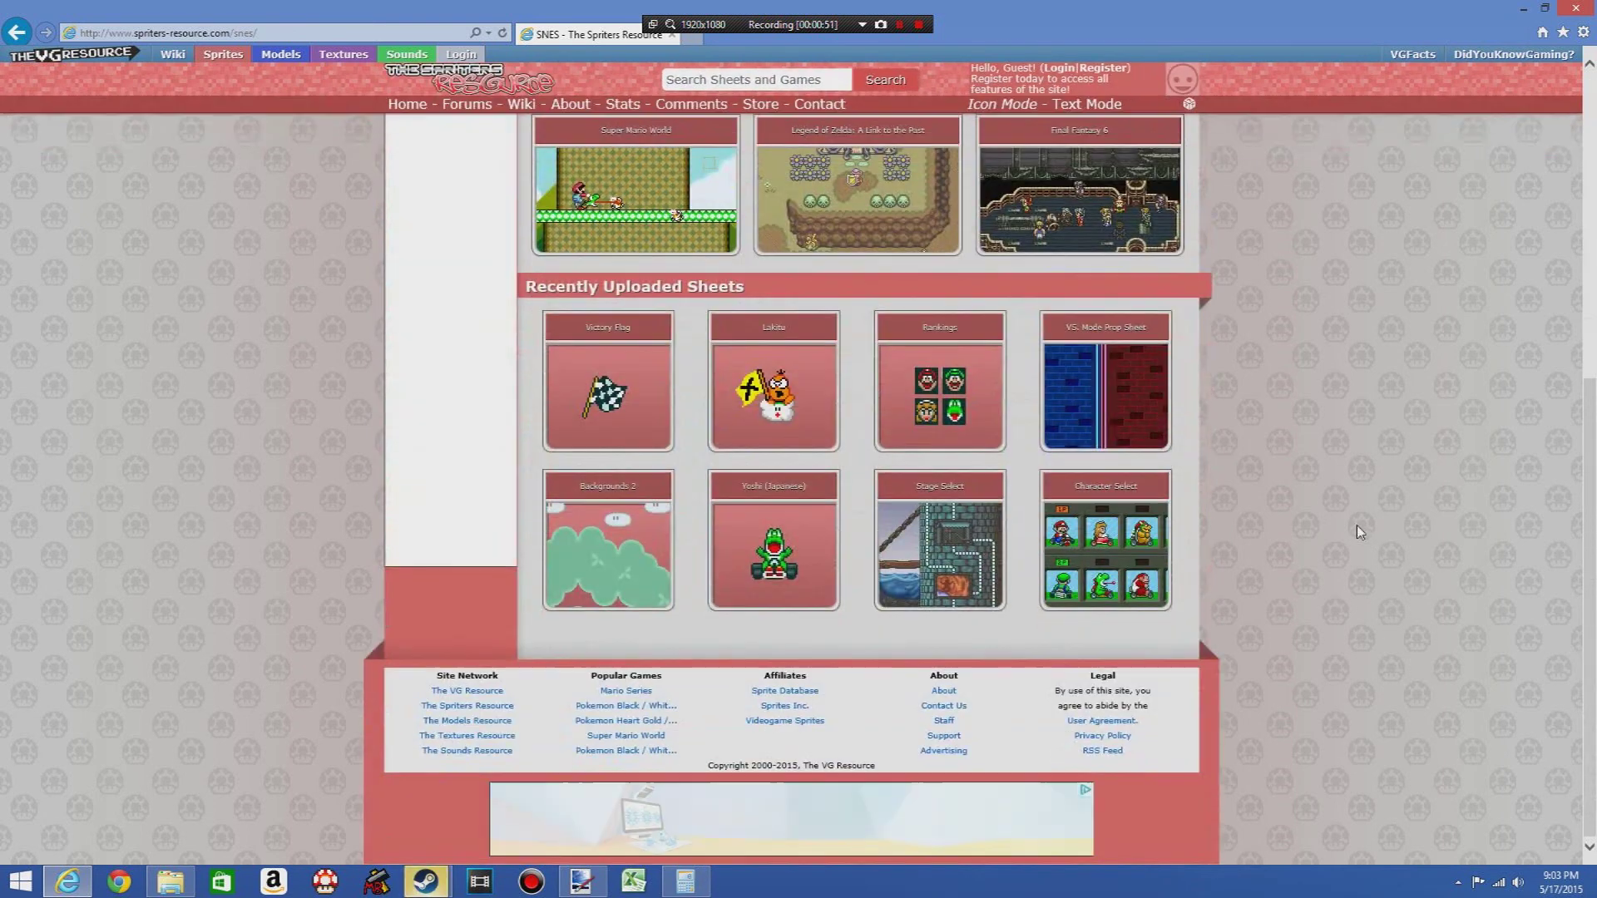